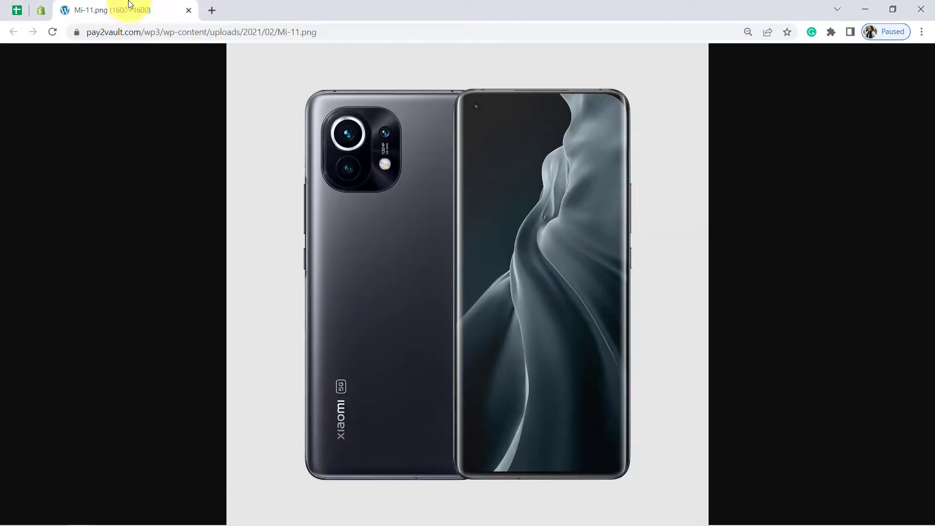
- Close the product image tab and re-enter the image URL in cell G2 of the product spreadsheet
{"action": "left_click", "coordinate": [188, 11]}
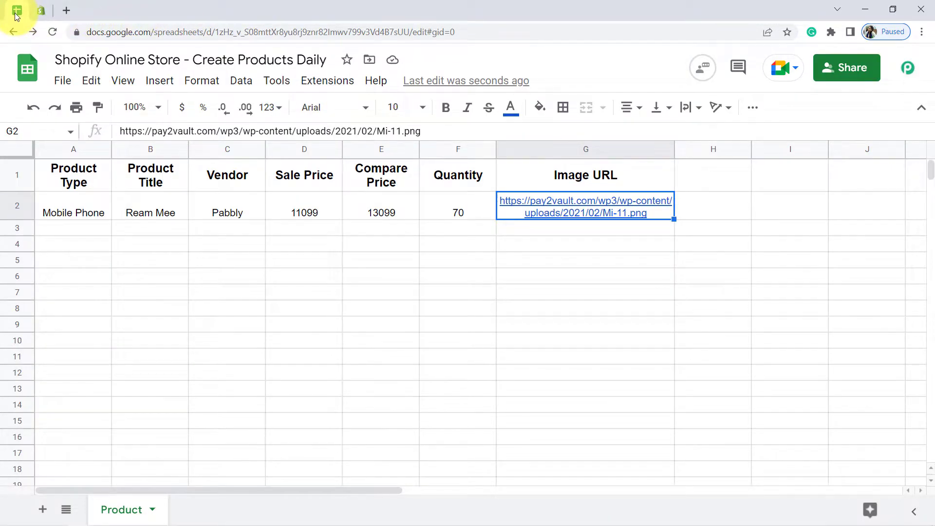
{"action": "key", "text": "Return"}
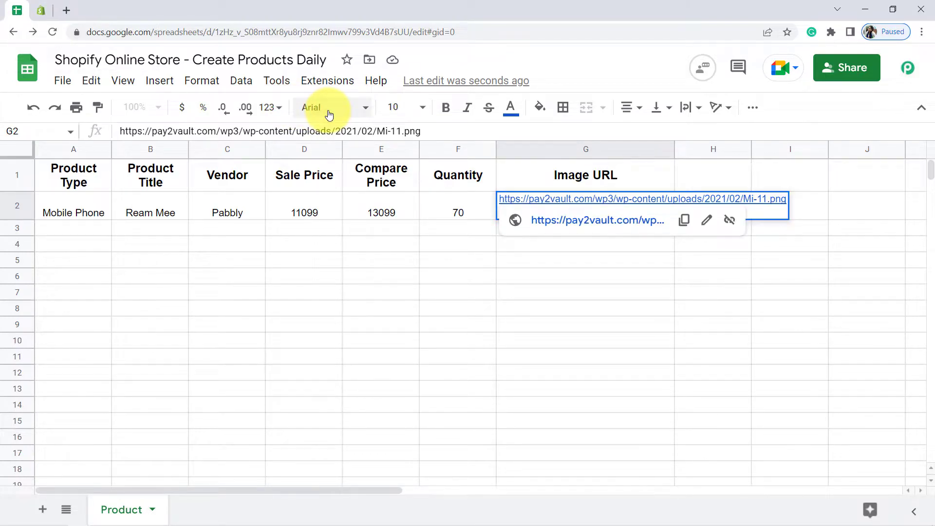
{"action": "key", "text": "Return"}
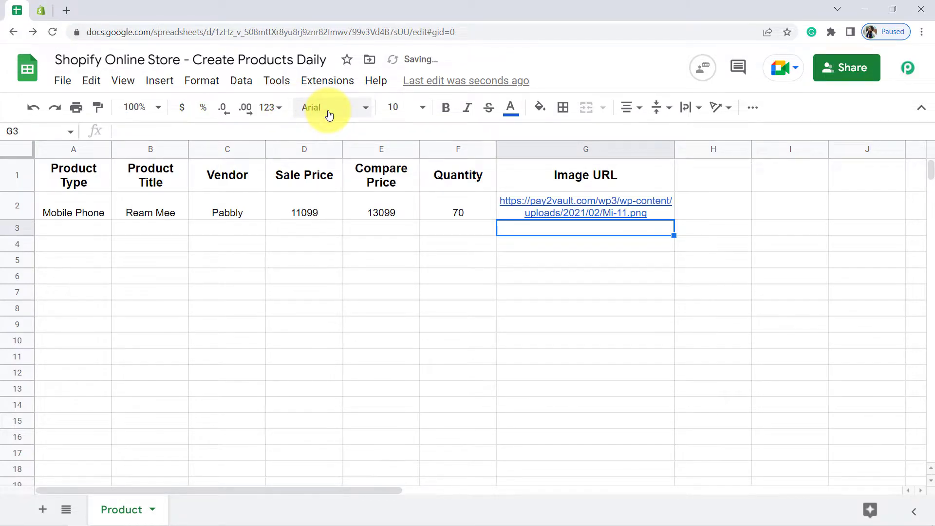
- Switch to the Shopify admin, reload the product list and open the Ream Mee product to review its details
{"action": "left_click", "coordinate": [41, 10]}
{"action": "left_click", "coordinate": [144, 32]}
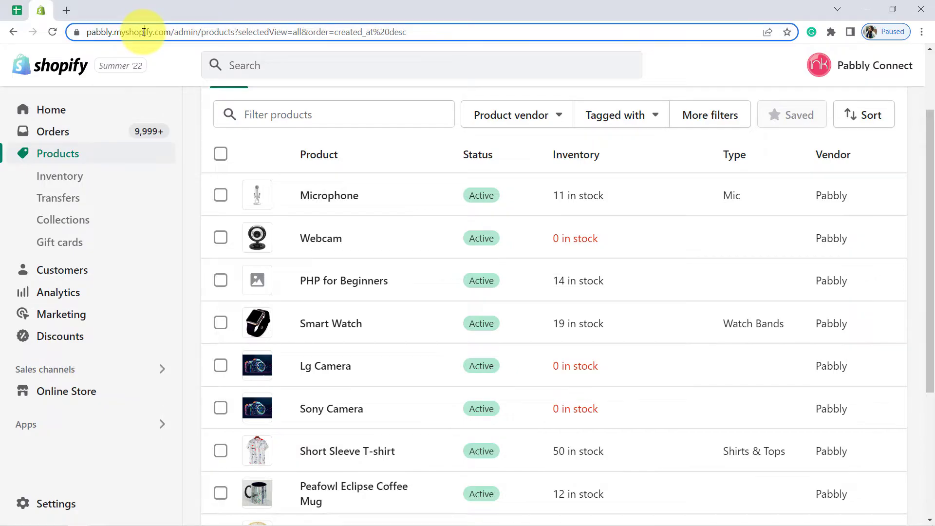
{"action": "key", "text": "Return"}
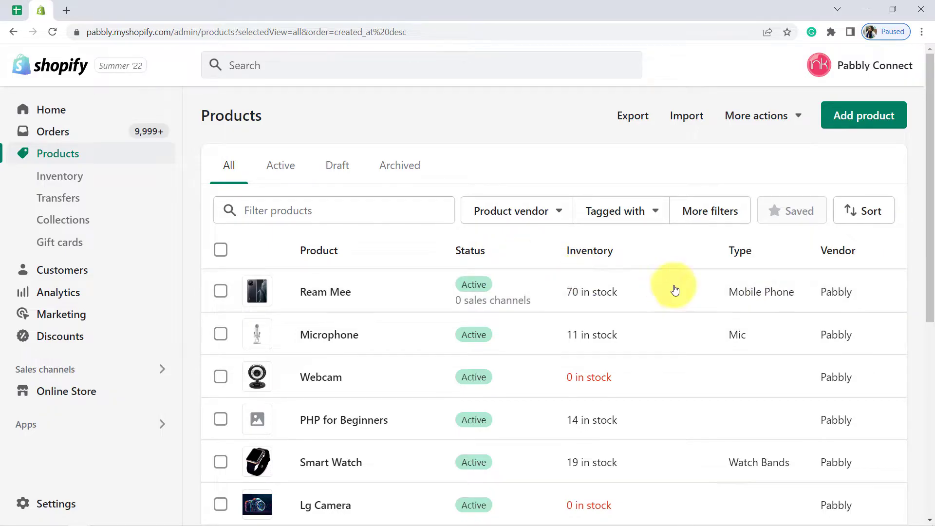
{"action": "left_click", "coordinate": [311, 292]}
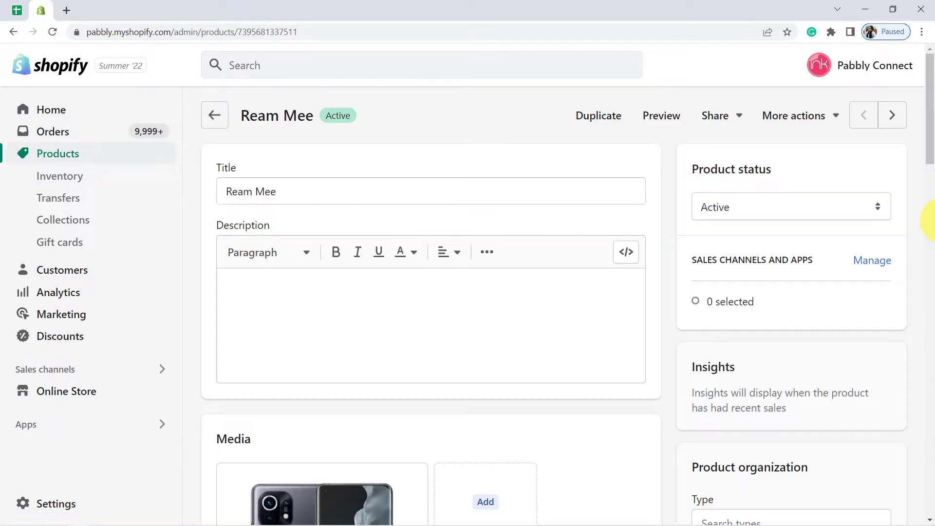
{"action": "left_click_drag", "start_coordinate": [929, 155], "coordinate": [931, 222]}
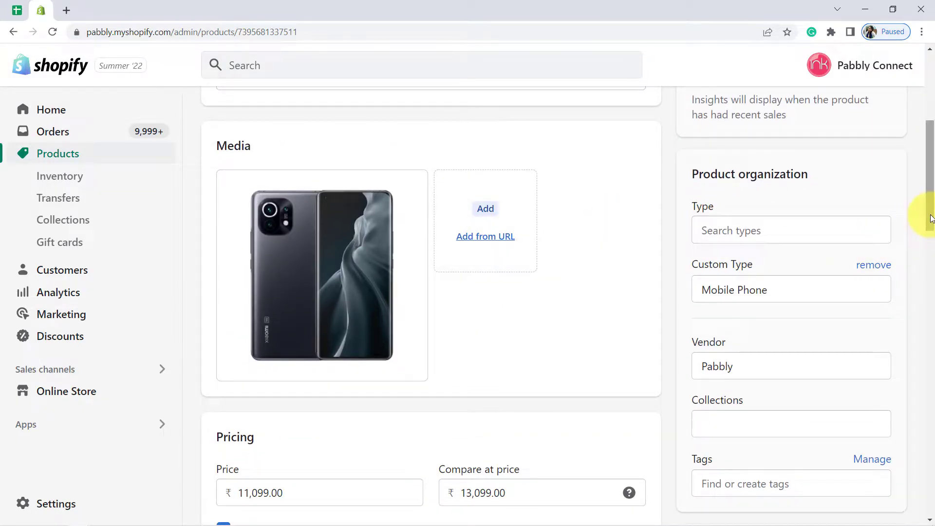
{"action": "left_click_drag", "start_coordinate": [931, 221], "coordinate": [928, 269]}
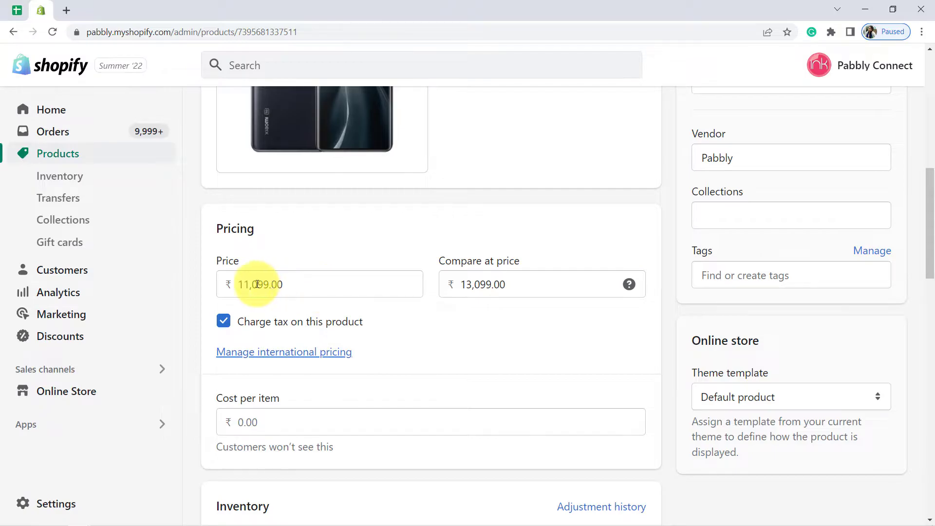
- Compare the product data in spreadsheet range A2:G2 with the Ream Mee product page in Shopify
{"action": "left_click", "coordinate": [17, 9]}
{"action": "left_click", "coordinate": [256, 246]}
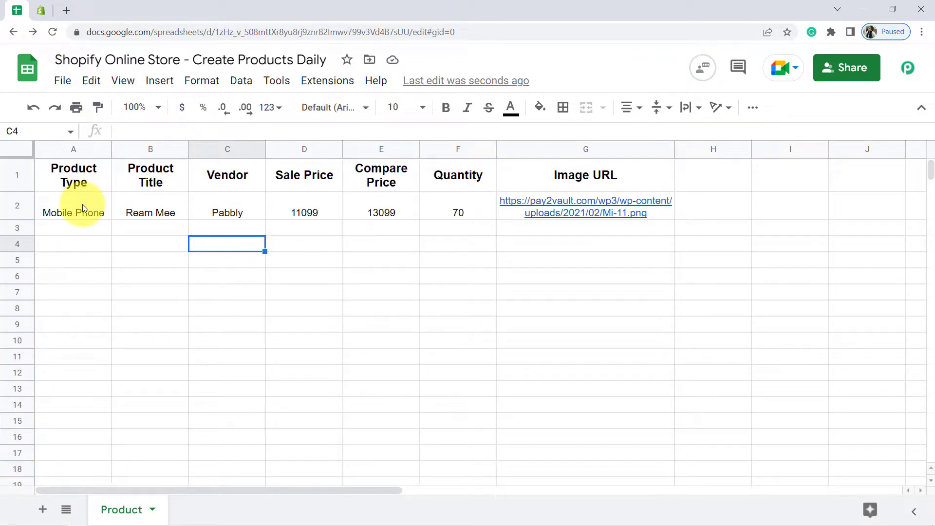
{"action": "left_click_drag", "start_coordinate": [83, 207], "coordinate": [591, 215]}
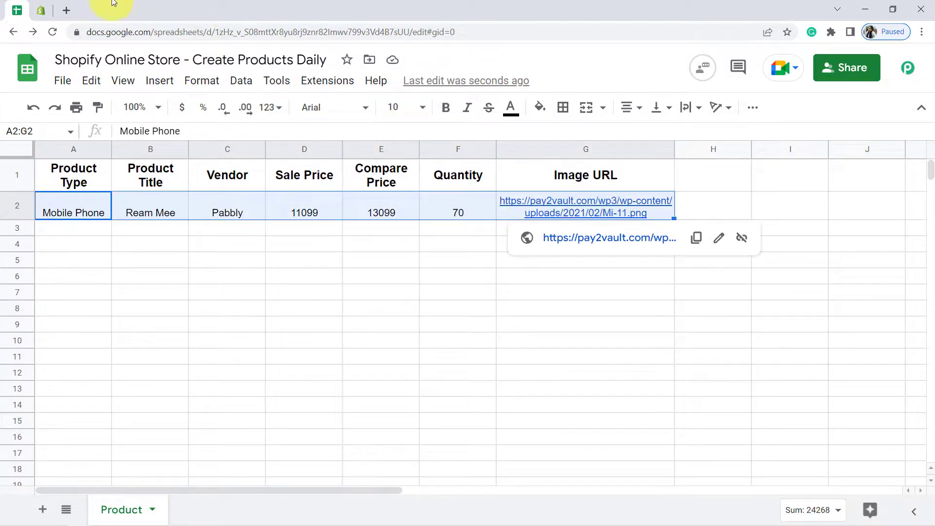
{"action": "left_click", "coordinate": [41, 11]}
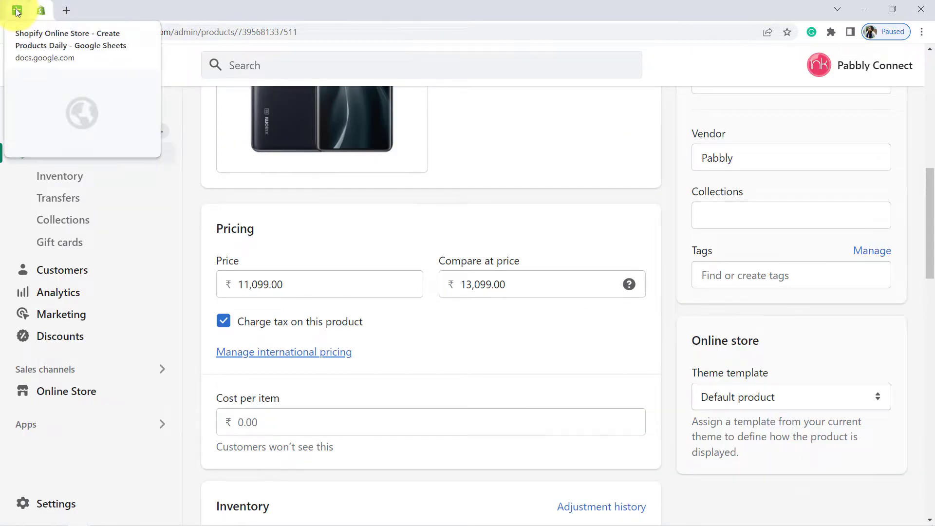
{"action": "left_click", "coordinate": [16, 11]}
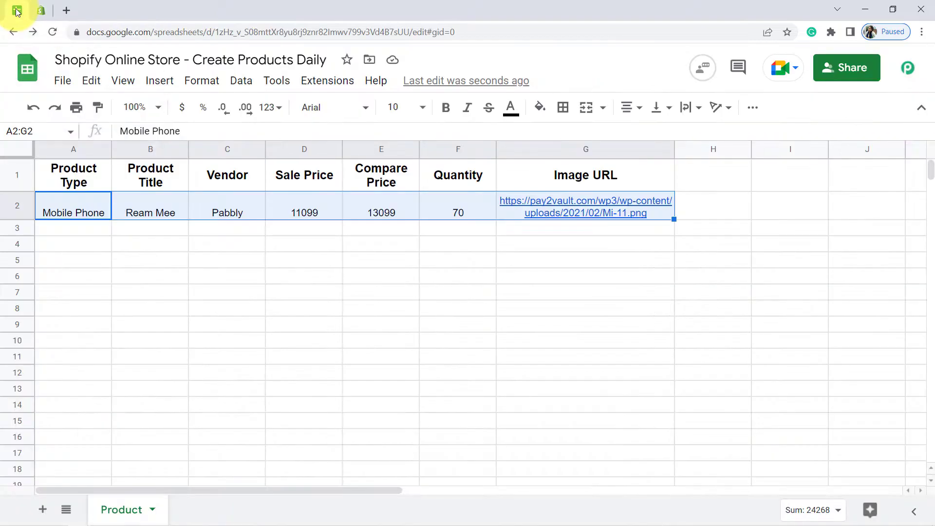
{"action": "left_click", "coordinate": [42, 11]}
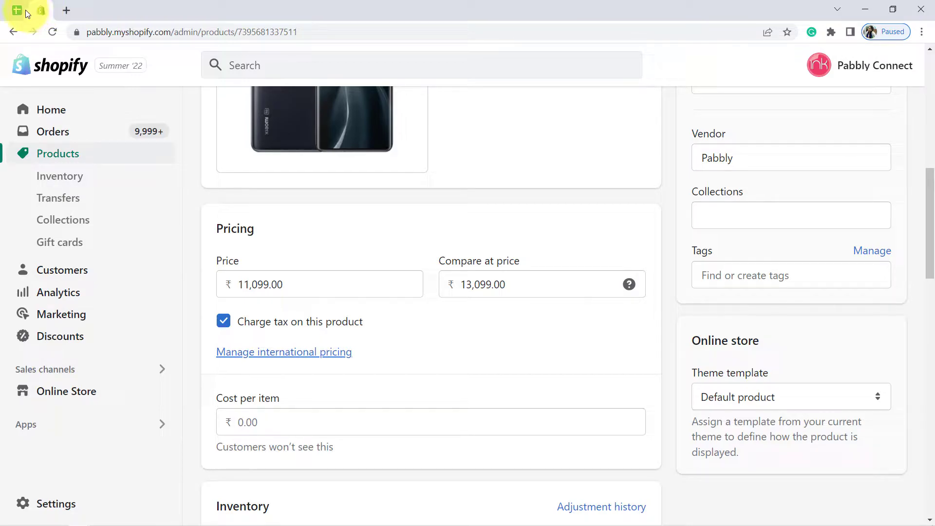
{"action": "left_click", "coordinate": [19, 11]}
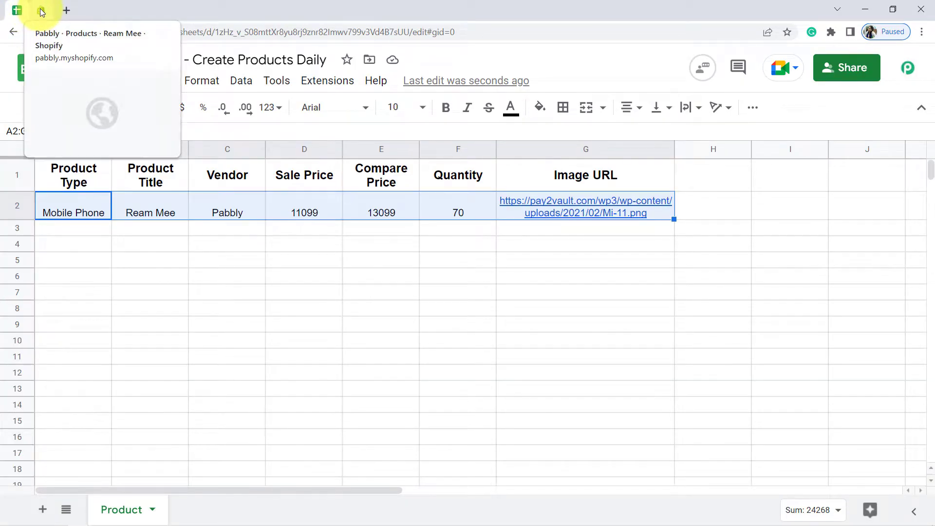
{"action": "left_click", "coordinate": [41, 11]}
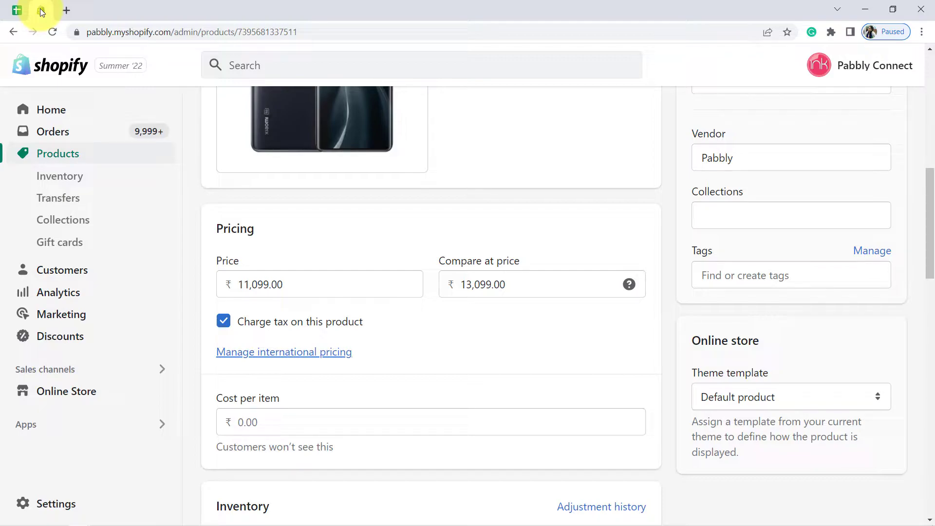
- Open pabbly.com/connect in a new browser tab and sign in to the Pabbly account
{"action": "left_click", "coordinate": [67, 10]}
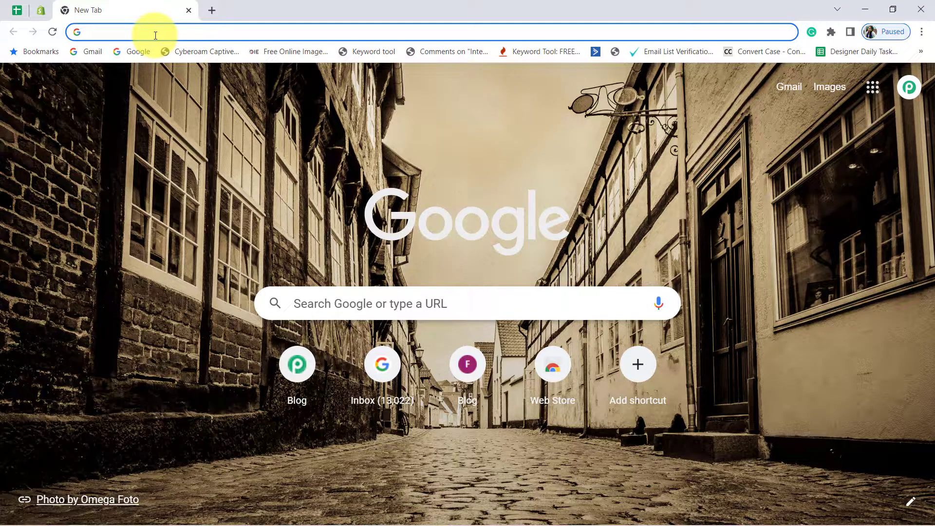
{"action": "type", "text": "pabbly"}
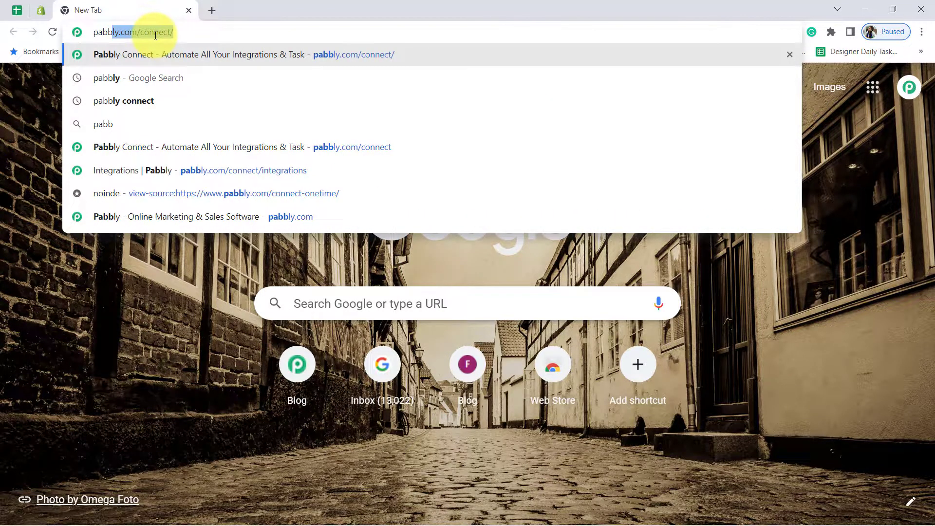
{"action": "type", "text": ".com/co"}
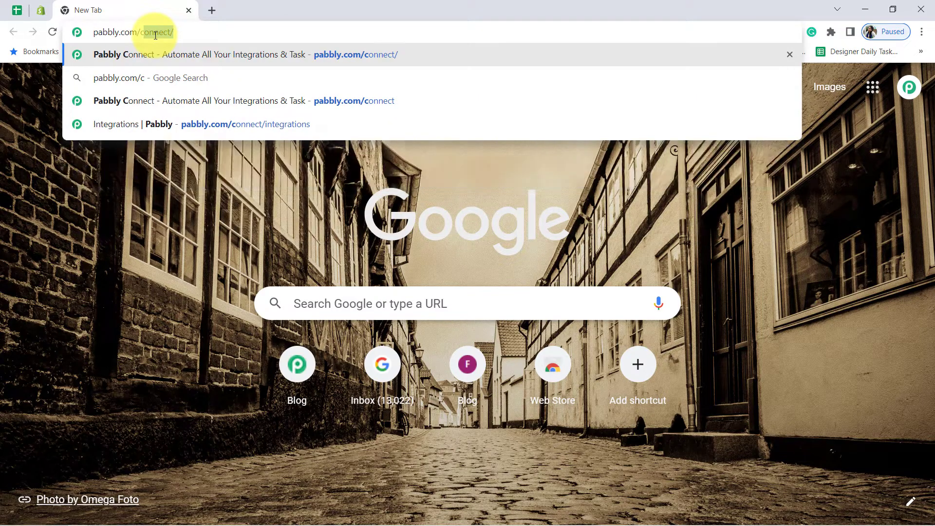
{"action": "type", "text": "nnect"}
{"action": "key", "text": "Return"}
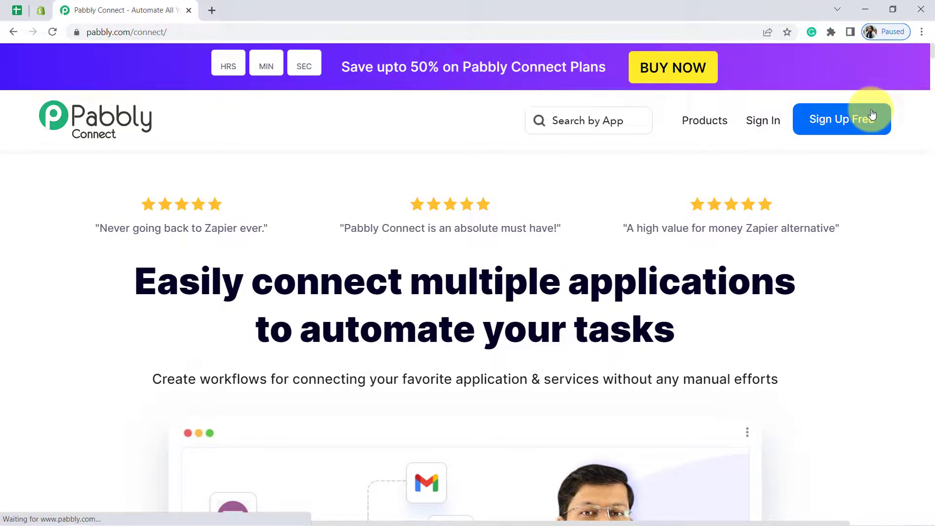
{"action": "left_click", "coordinate": [763, 121]}
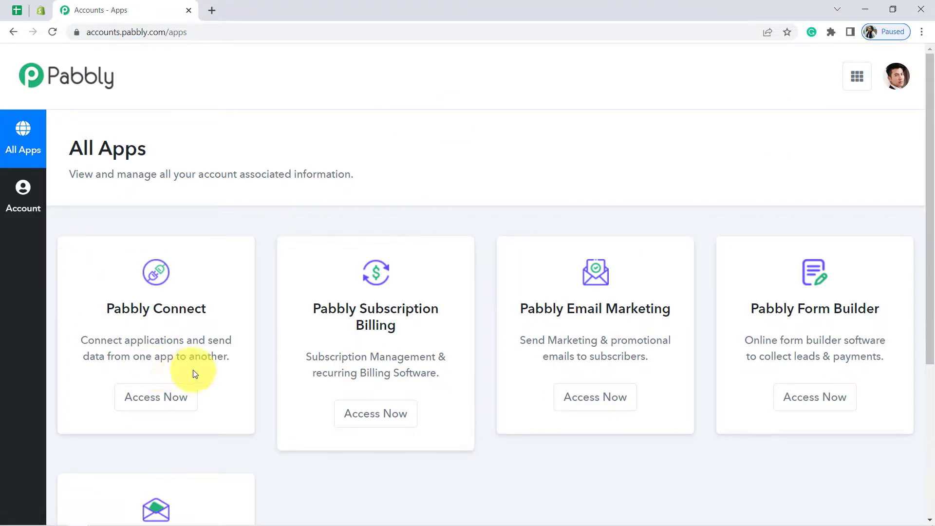
- Access Pabbly Connect and create a workflow named "Google Sheets to Shopify Automation for product creation"
{"action": "left_click", "coordinate": [152, 397]}
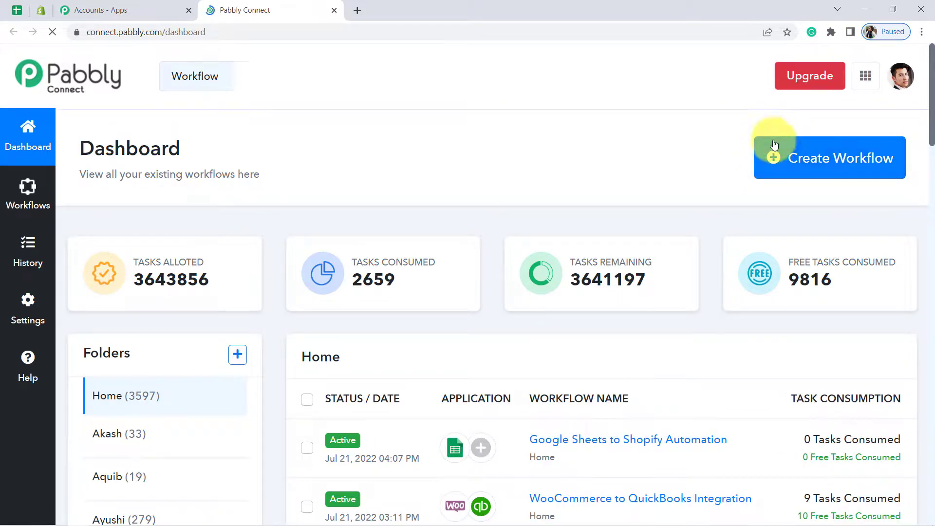
{"action": "left_click", "coordinate": [812, 166]}
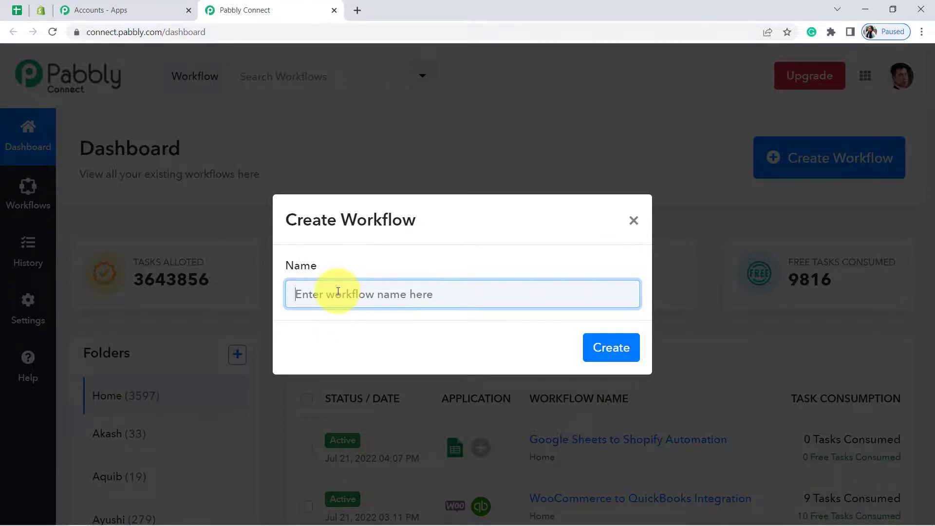
{"action": "type", "text": "G"}
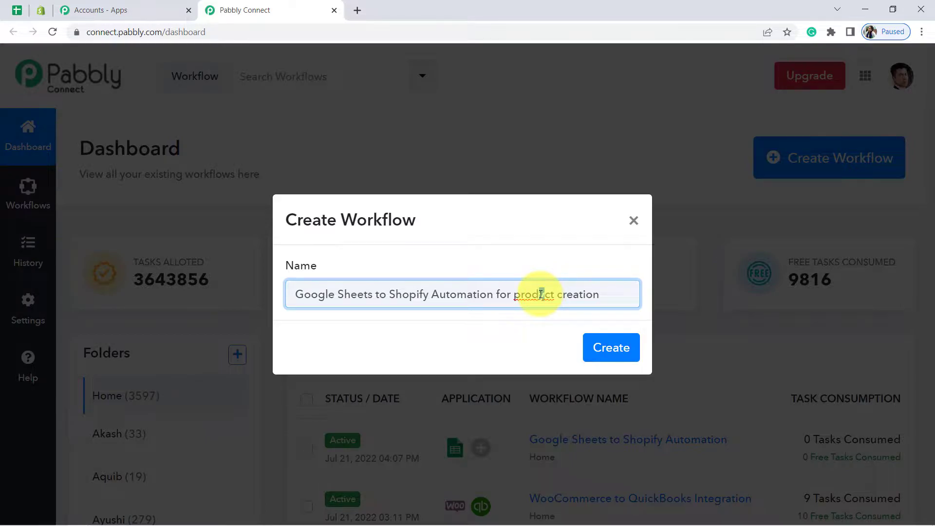
{"action": "left_click", "coordinate": [605, 346]}
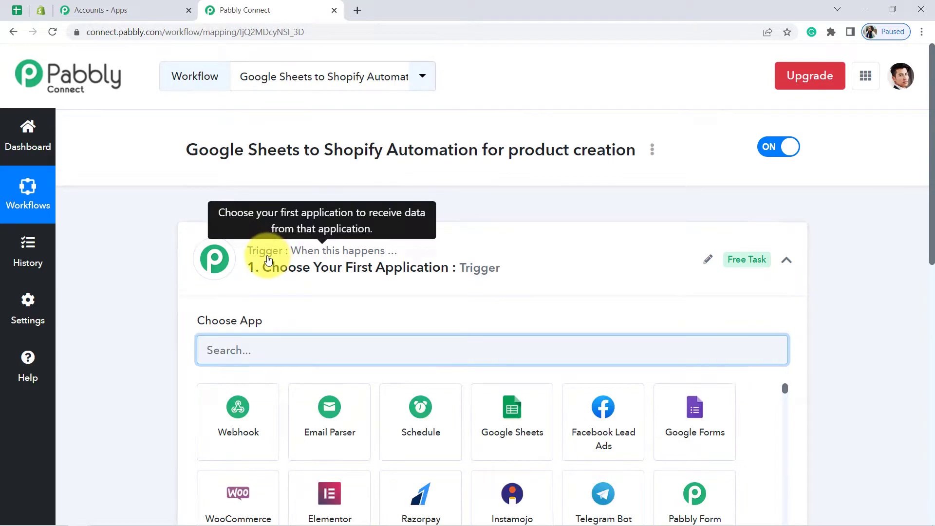
- Set the workflow's trigger application to Google Sheets with the New or Updated Spreadsheet Row event
{"action": "left_click", "coordinate": [263, 255]}
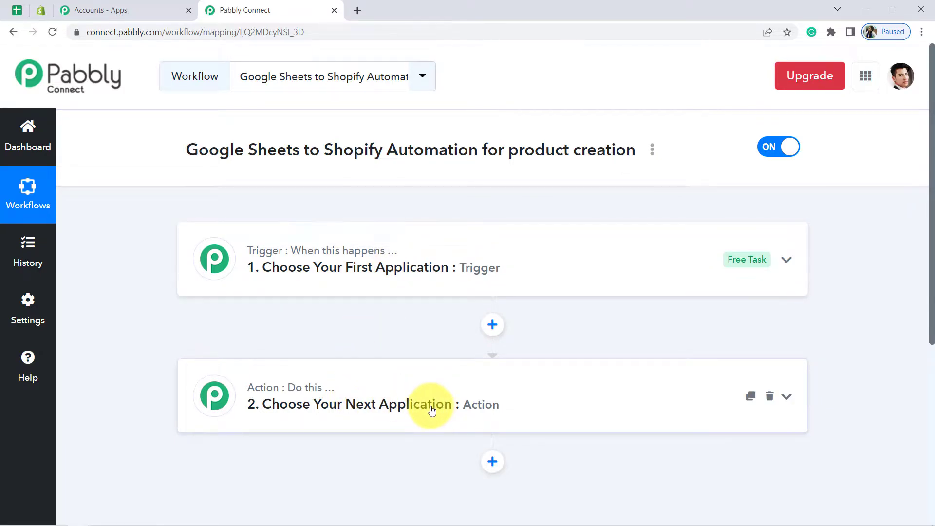
{"action": "left_click", "coordinate": [365, 269]}
{"action": "left_click", "coordinate": [238, 351]}
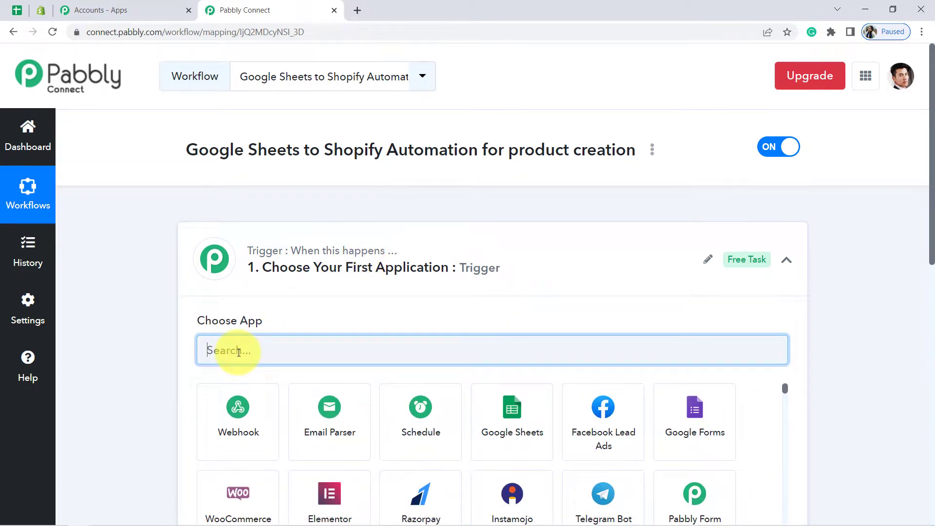
{"action": "type", "text": "google"}
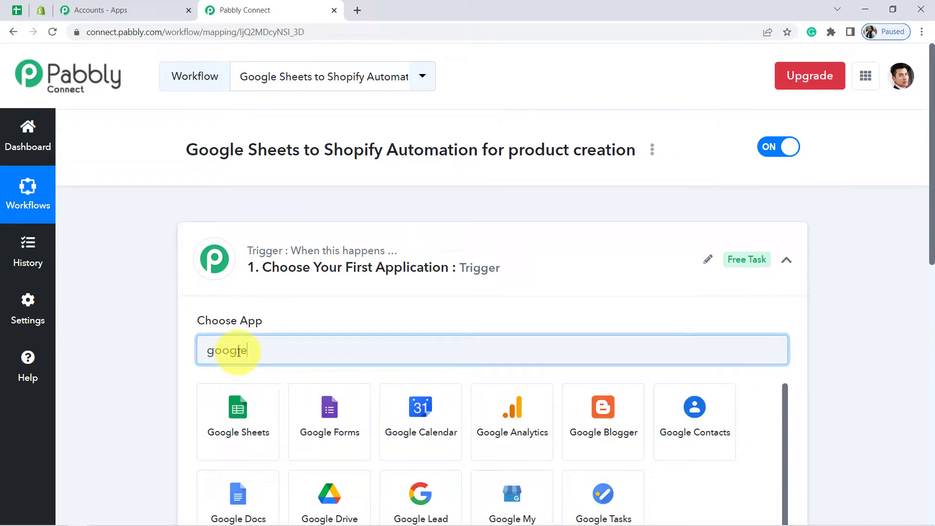
{"action": "left_click", "coordinate": [225, 431]}
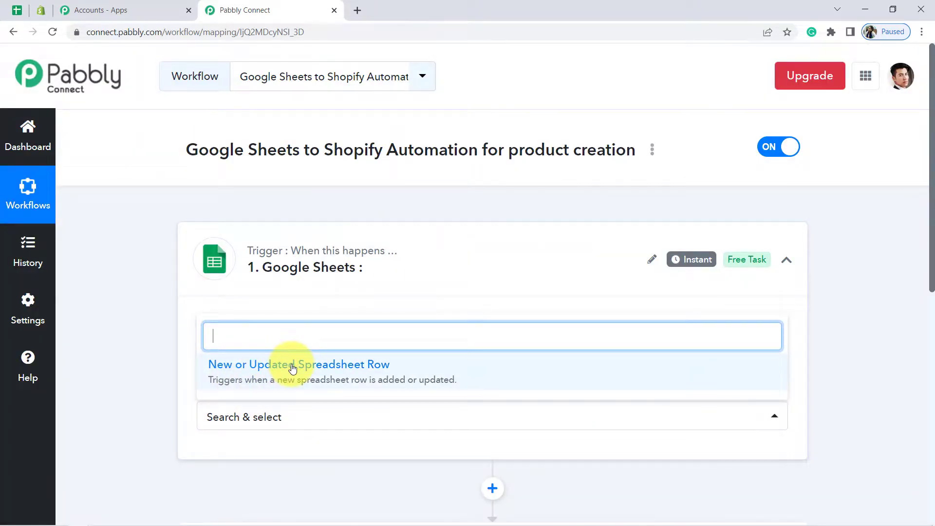
{"action": "left_click", "coordinate": [293, 368]}
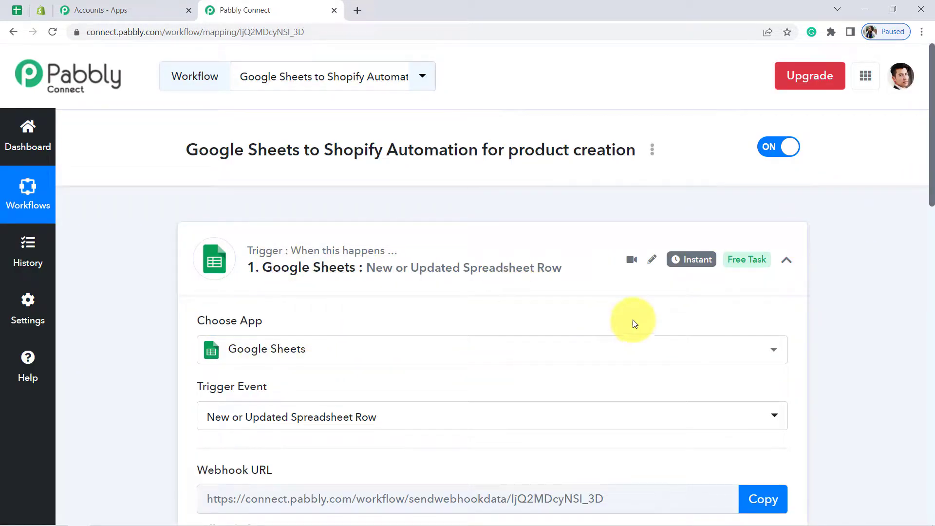
- Examine the Google Sheets trigger's webhook URL and the setup instructions beneath it
{"action": "left_click_drag", "start_coordinate": [932, 142], "coordinate": [929, 356]}
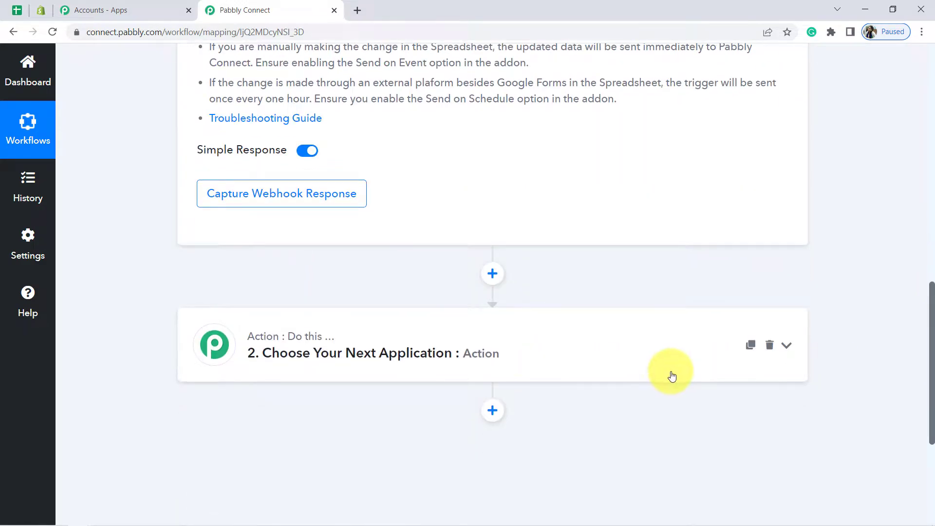
{"action": "left_click_drag", "start_coordinate": [932, 392], "coordinate": [932, 240]}
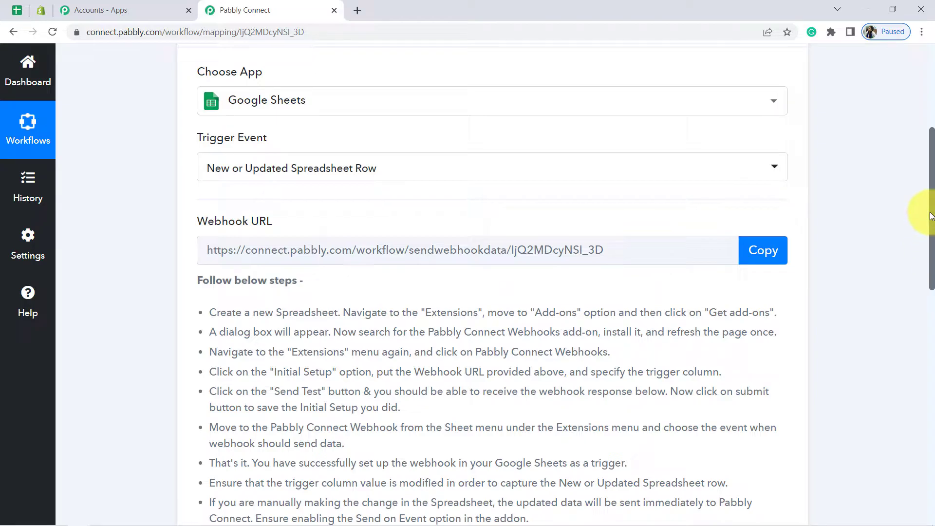
{"action": "left_click_drag", "start_coordinate": [931, 212], "coordinate": [926, 142]}
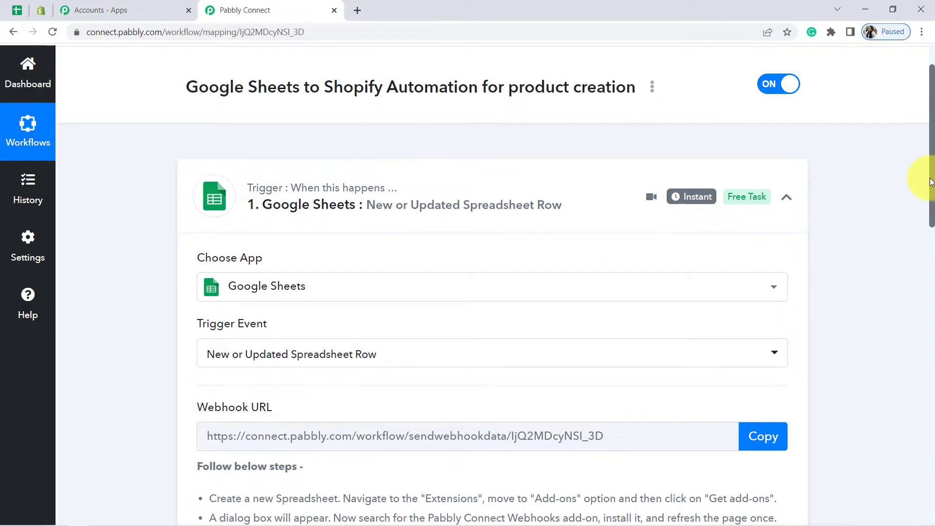
{"action": "scroll", "coordinate": [931, 183], "scroll_direction": "down", "scroll_amount": 3}
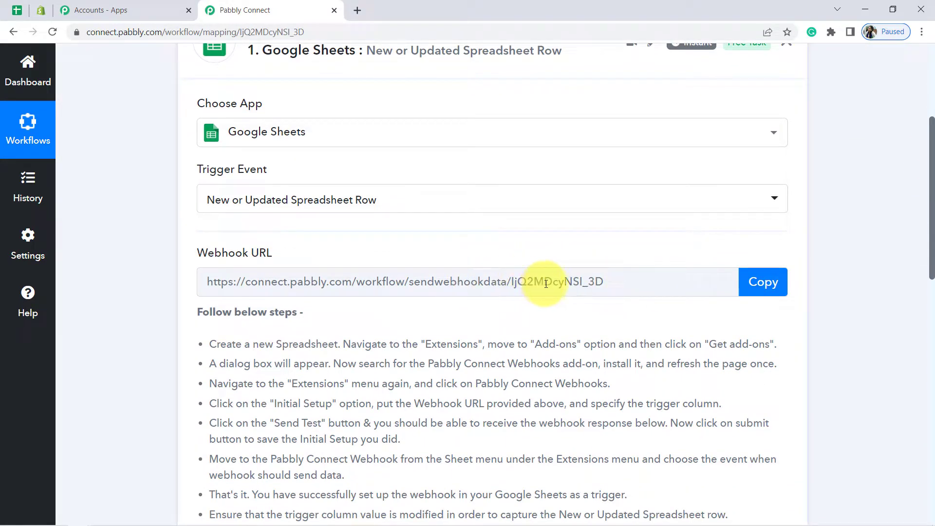
{"action": "left_click_drag", "start_coordinate": [236, 312], "coordinate": [337, 479]}
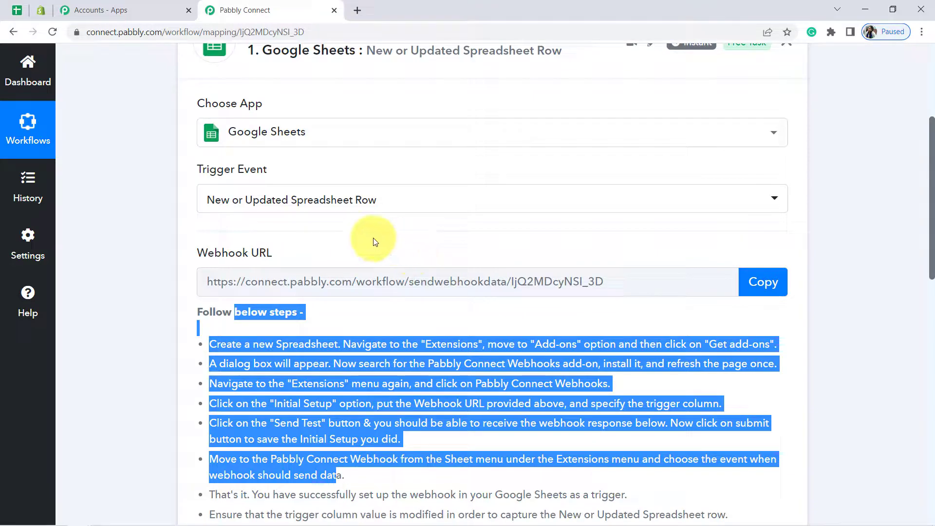
{"action": "left_click", "coordinate": [395, 359]}
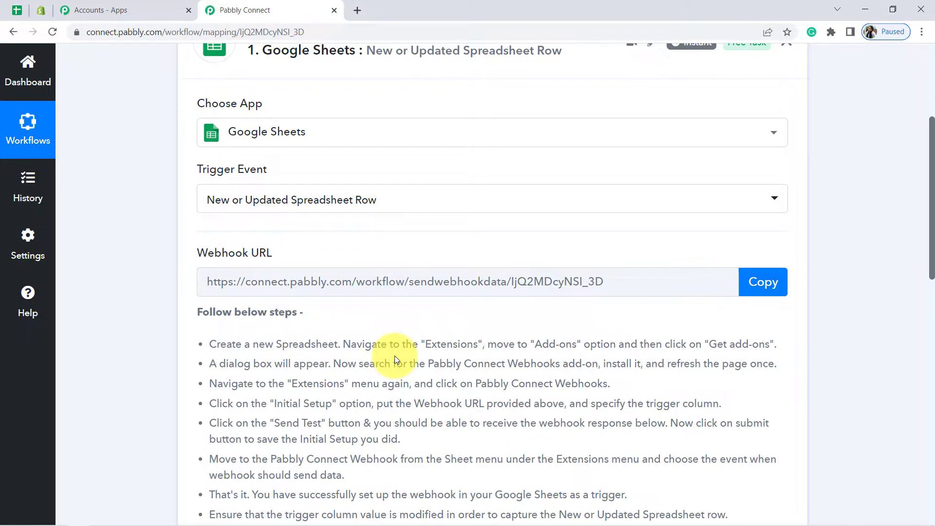
- Copy the Google Sheets trigger's webhook URL and switch to the "Shopify Online Store - Create Products Daily" spreadsheet
{"action": "left_click", "coordinate": [754, 286]}
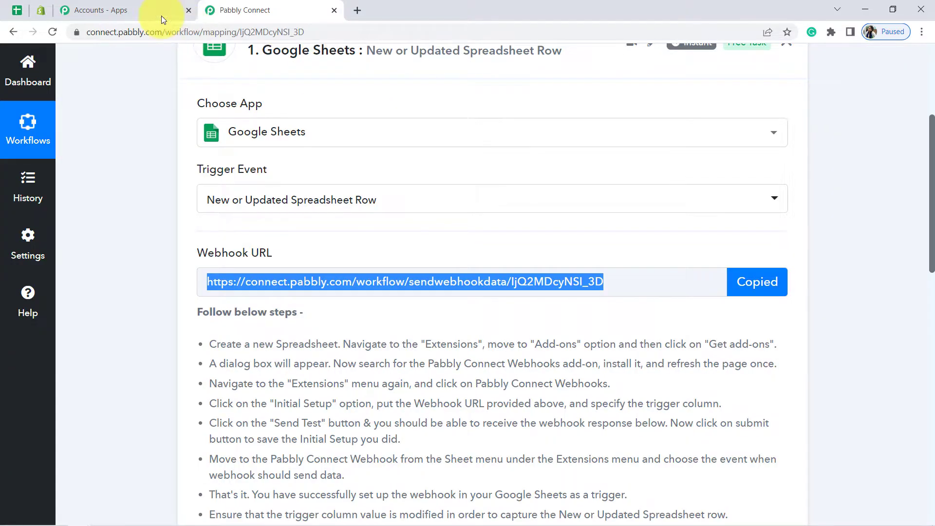
{"action": "left_click", "coordinate": [14, 9]}
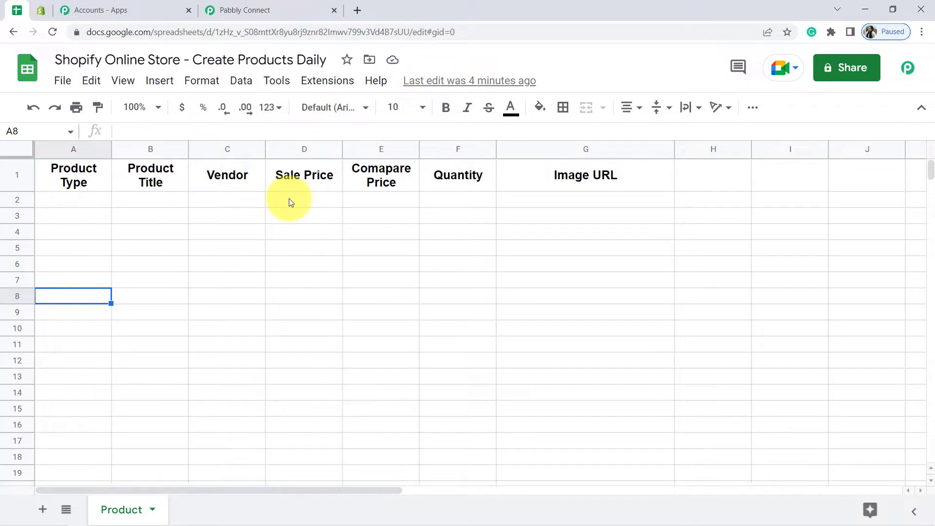
- Search the Google Workspace Marketplace for the Pabbly Connect Webhooks add-on, check whether it is installed, and close the marketplace
{"action": "left_click", "coordinate": [328, 87]}
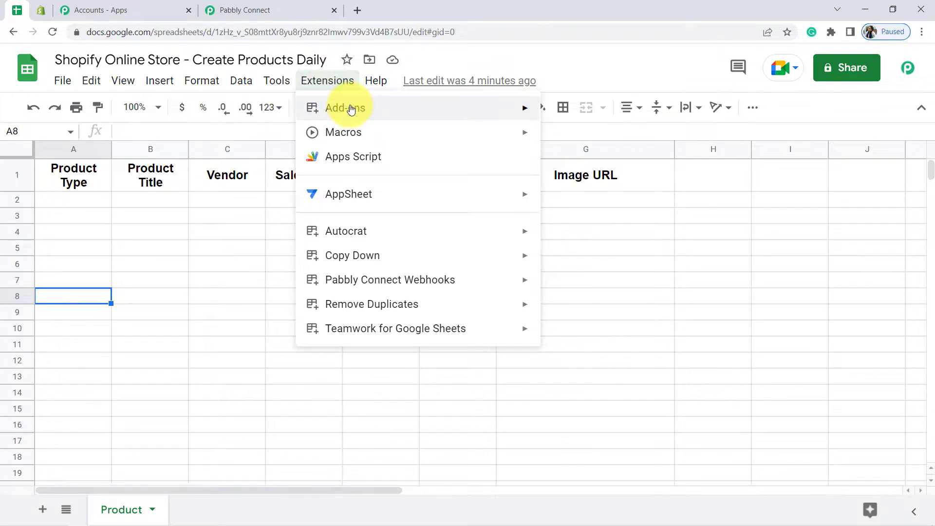
{"action": "mouse_move", "coordinate": [368, 110]}
{"action": "left_click", "coordinate": [581, 112]}
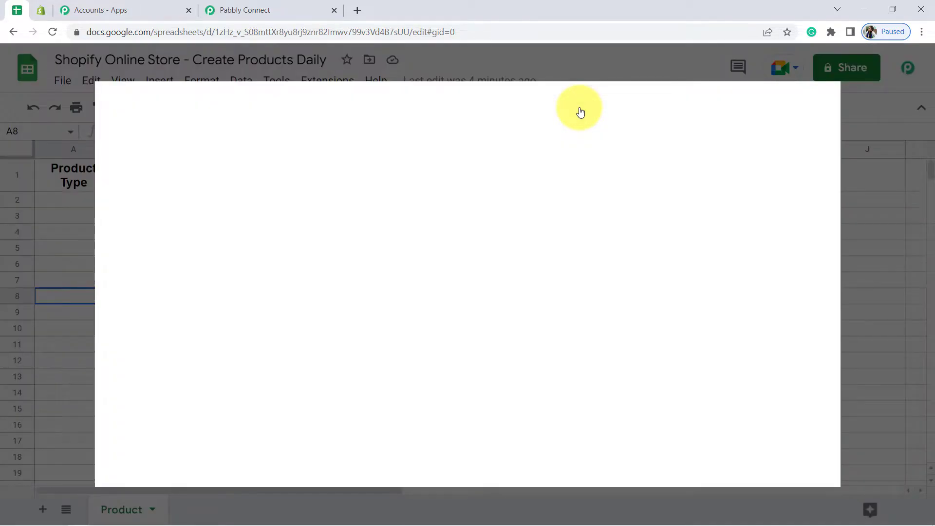
{"action": "left_click", "coordinate": [535, 105]}
{"action": "type", "text": "pabblyco"}
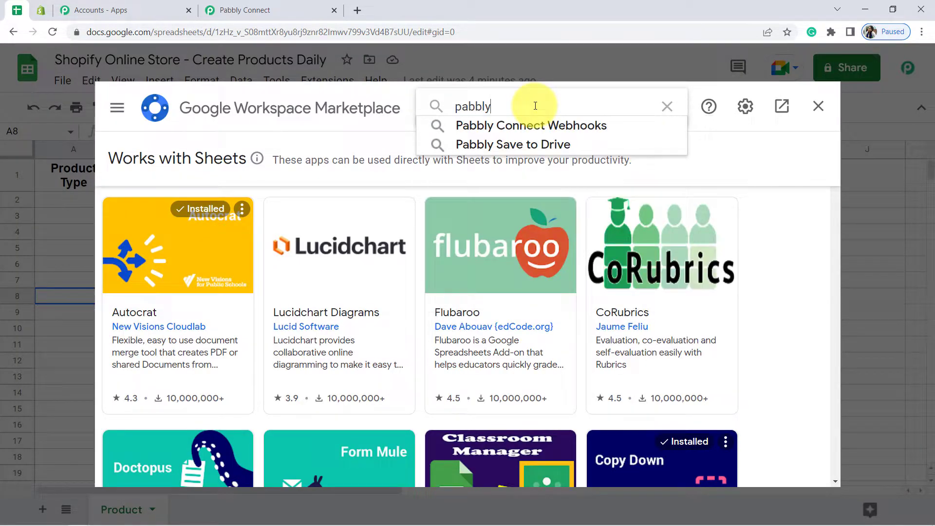
{"action": "key", "text": "BackSpace"}
{"action": "key", "text": "BackSpace"}
{"action": "type", "text": "connect webh"}
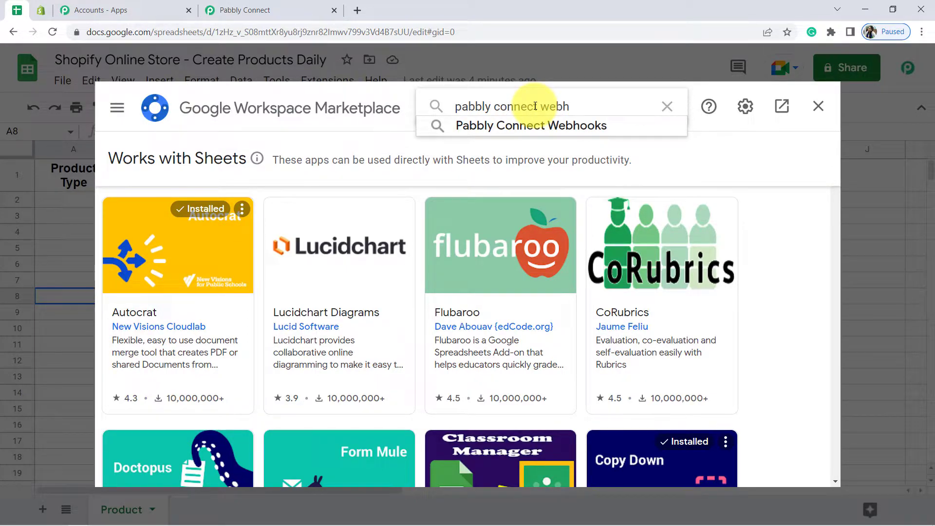
{"action": "left_click", "coordinate": [534, 126]}
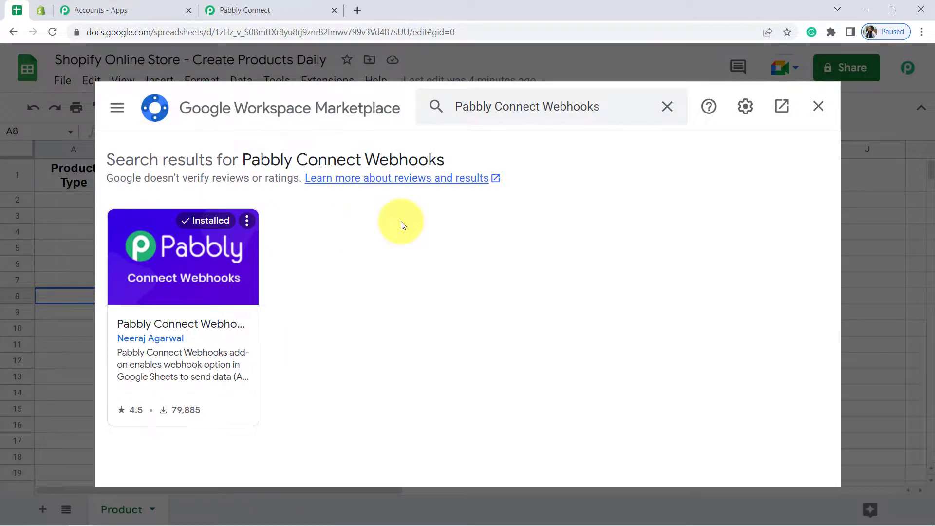
{"action": "left_click", "coordinate": [818, 107]}
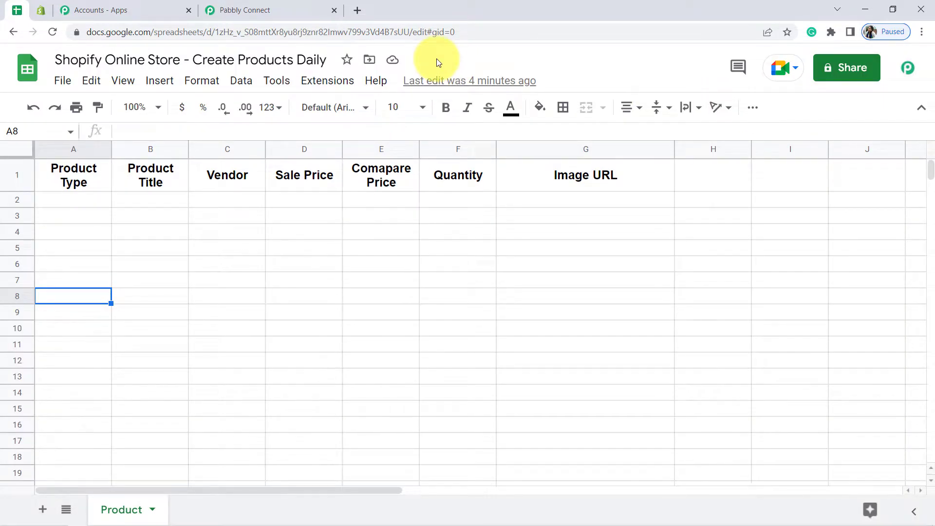
{"action": "left_click", "coordinate": [327, 90]}
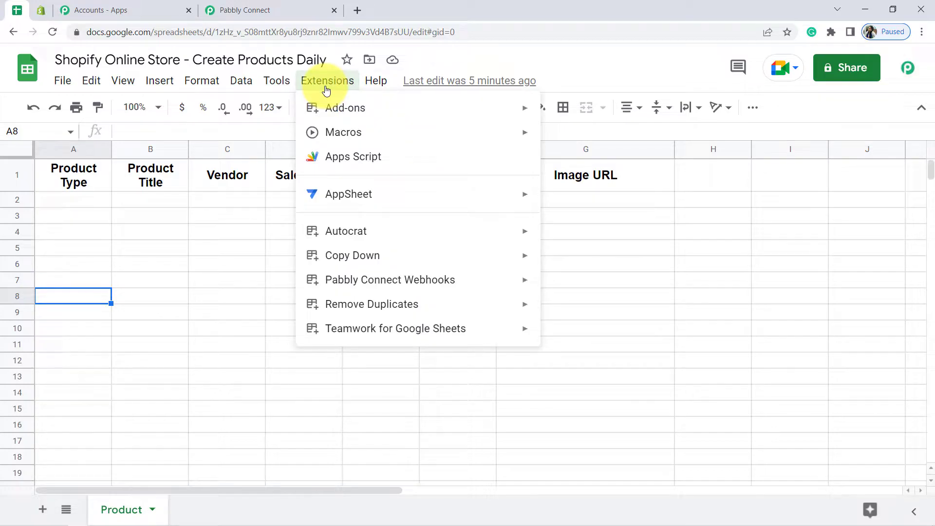
{"action": "mouse_move", "coordinate": [352, 285]}
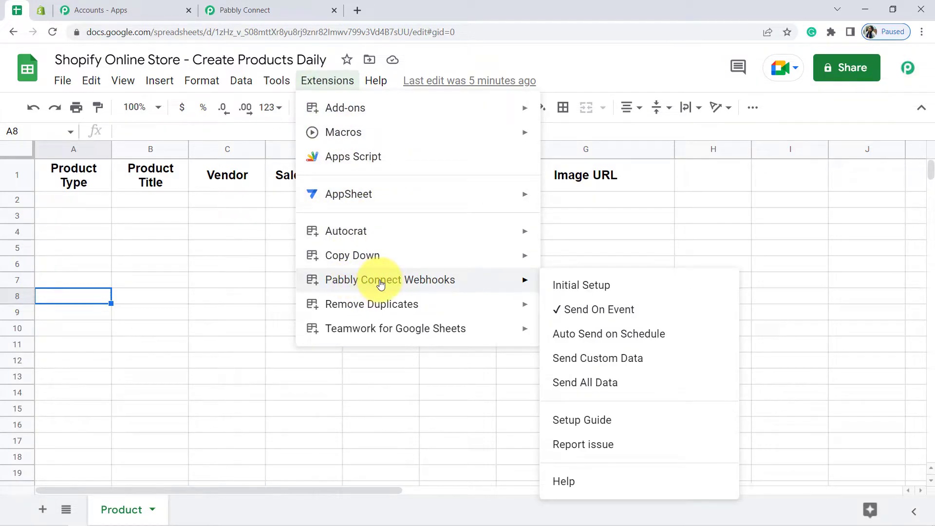
{"action": "left_click", "coordinate": [567, 290]}
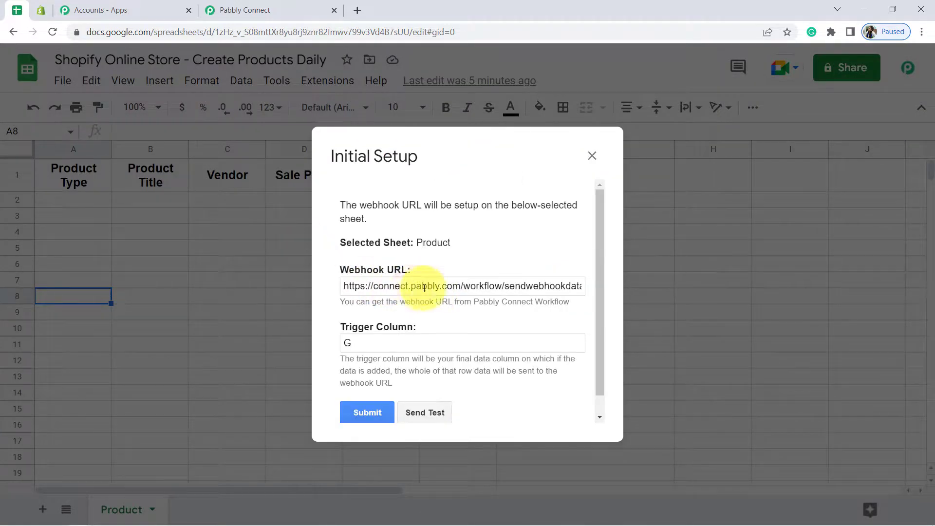
{"action": "left_click", "coordinate": [226, 5]}
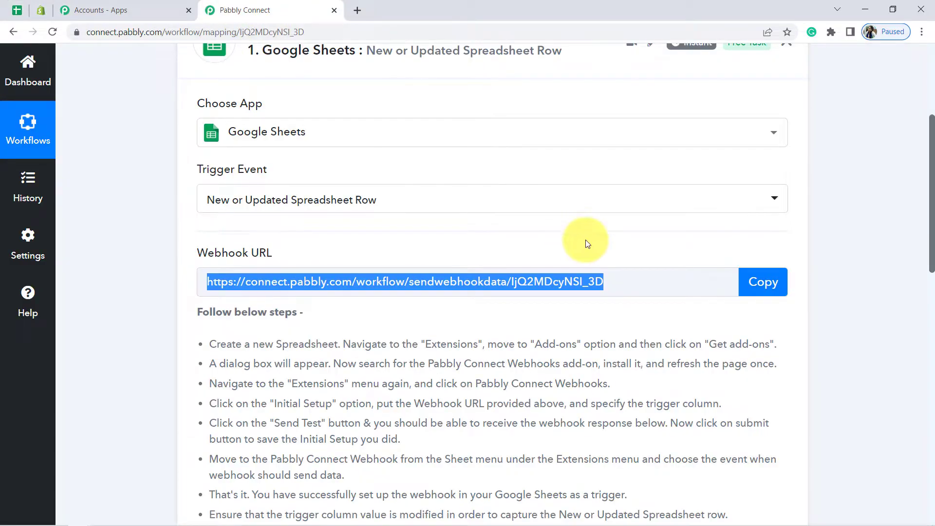
{"action": "left_click", "coordinate": [770, 285]}
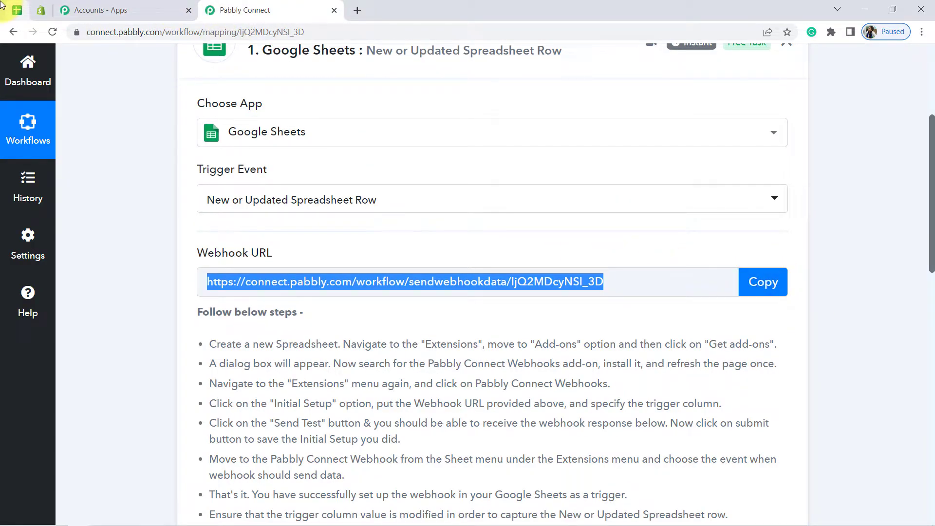
{"action": "left_click", "coordinate": [18, 10]}
{"action": "left_click", "coordinate": [394, 286]}
{"action": "key", "text": "ctrl+a"}
{"action": "key", "text": "ctrl+v"}
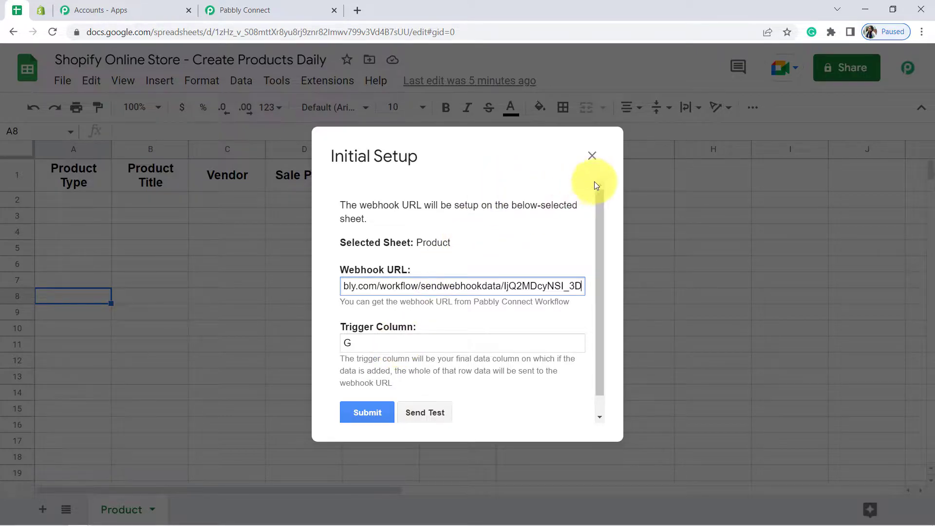
{"action": "left_click", "coordinate": [592, 157]}
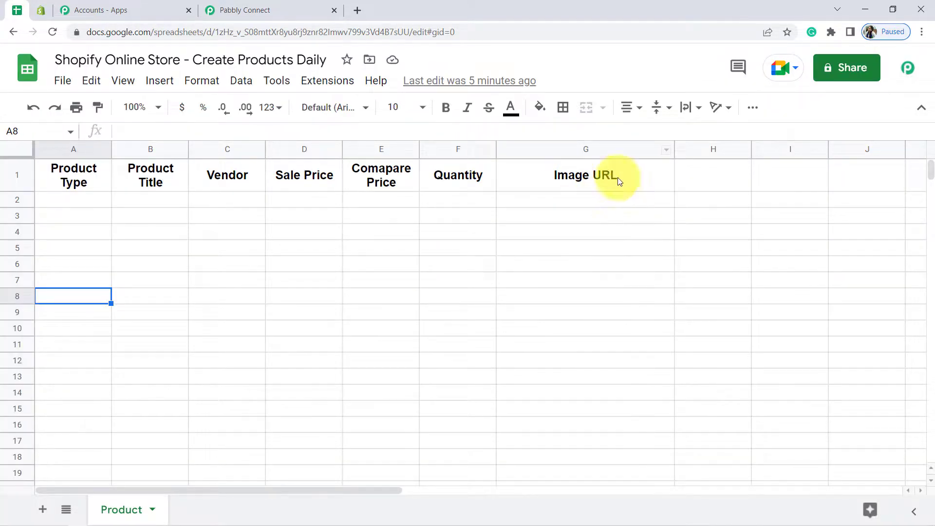
- Try to send a test from the Pabbly Connect Webhooks initial setup using the workflow's webhook URL and trigger column G
{"action": "left_click", "coordinate": [589, 149]}
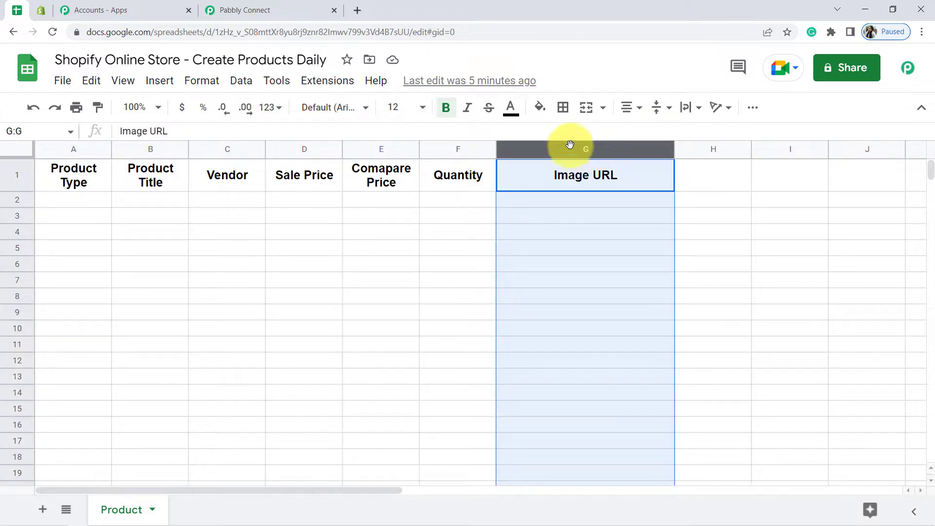
{"action": "left_click", "coordinate": [326, 83]}
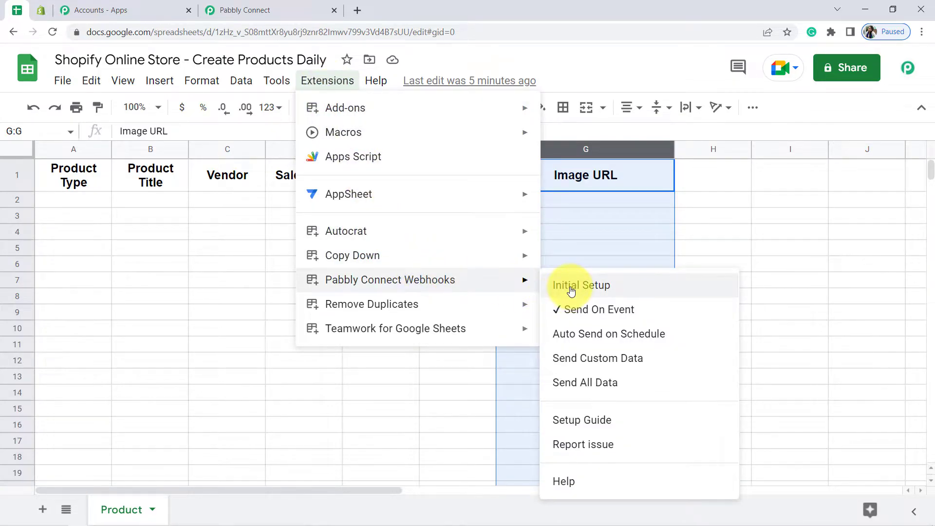
{"action": "left_click", "coordinate": [558, 285]}
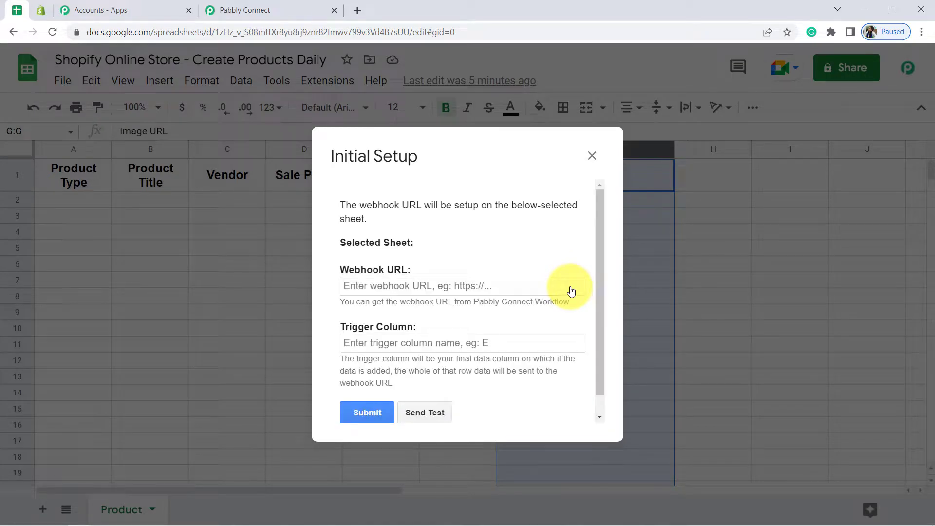
{"action": "triple_click", "coordinate": [393, 285]}
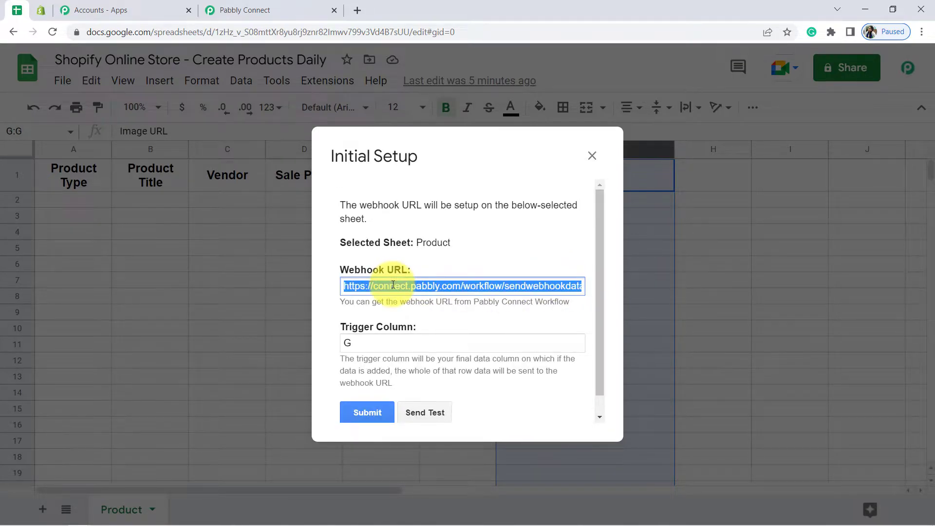
{"action": "key", "text": "ctrl+v"}
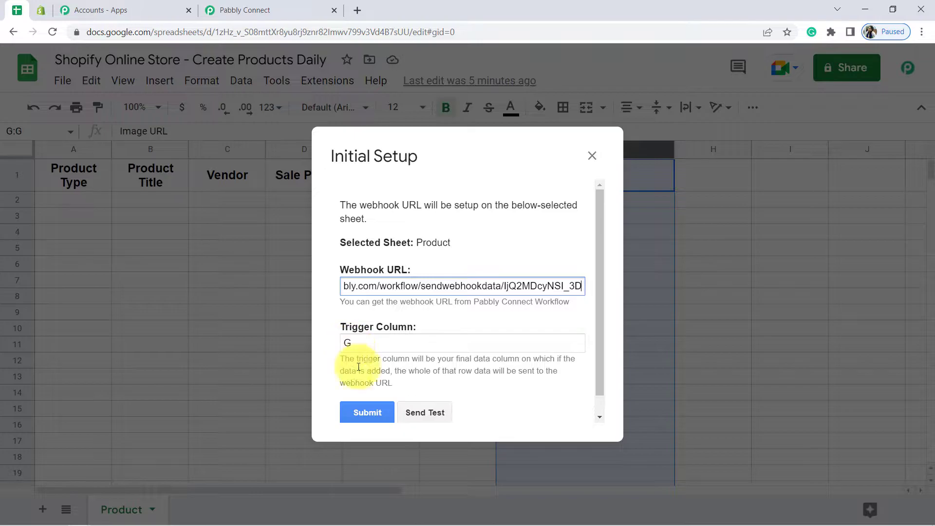
{"action": "left_click", "coordinate": [418, 414]}
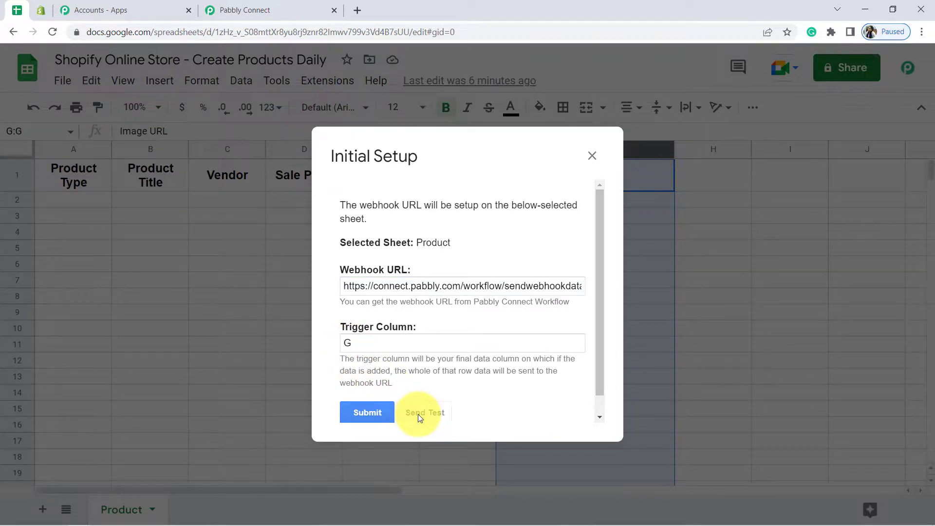
{"action": "left_click_drag", "start_coordinate": [597, 262], "coordinate": [606, 332]}
{"action": "left_click_drag", "start_coordinate": [383, 398], "coordinate": [450, 393]}
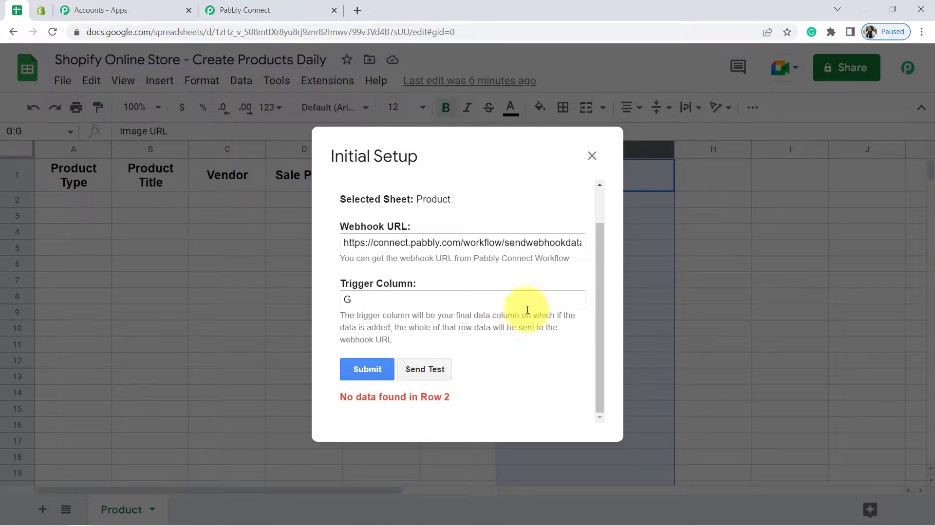
{"action": "left_click", "coordinate": [593, 161]}
{"action": "left_click", "coordinate": [290, 245]}
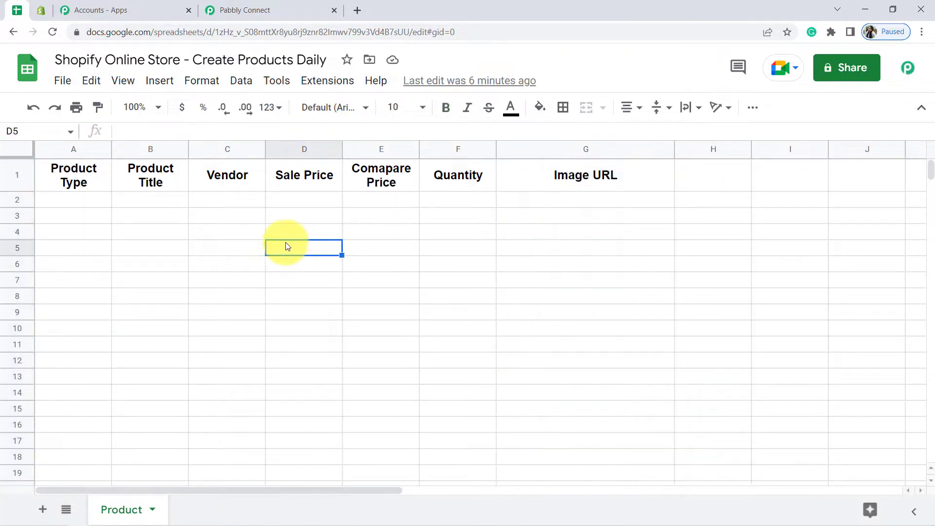
{"action": "left_click", "coordinate": [78, 205]}
{"action": "left_click", "coordinate": [444, 295]}
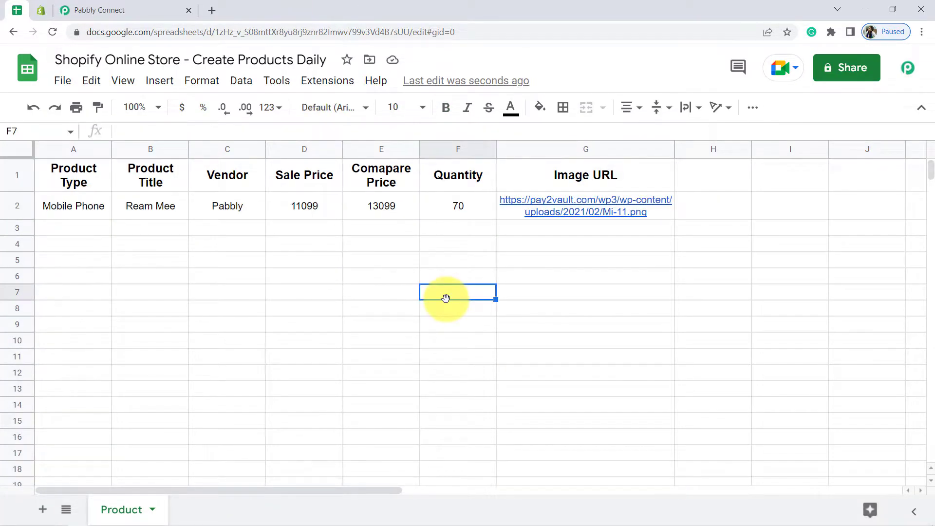
- Review row 2's values from product type to compare price, and correct the column E header to "Compare Price"
{"action": "left_click", "coordinate": [77, 202]}
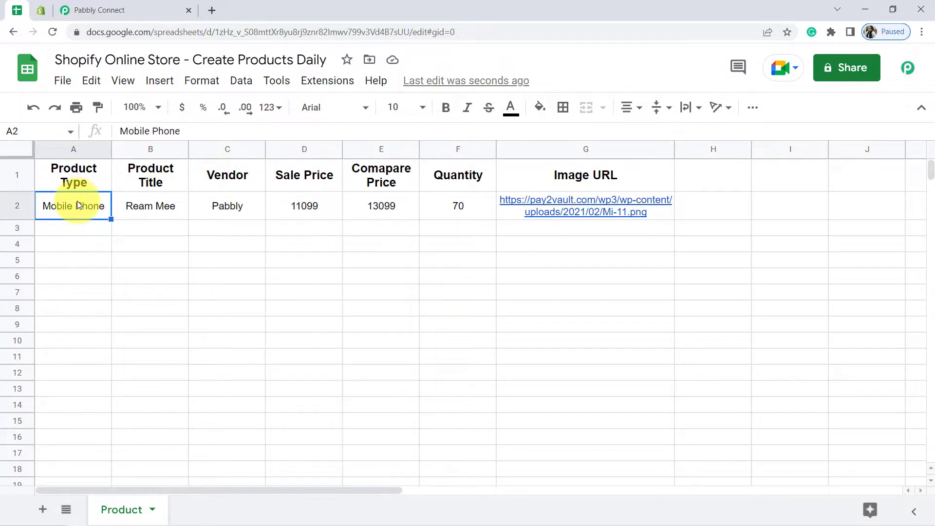
{"action": "left_click", "coordinate": [157, 207]}
{"action": "left_click", "coordinate": [227, 206]}
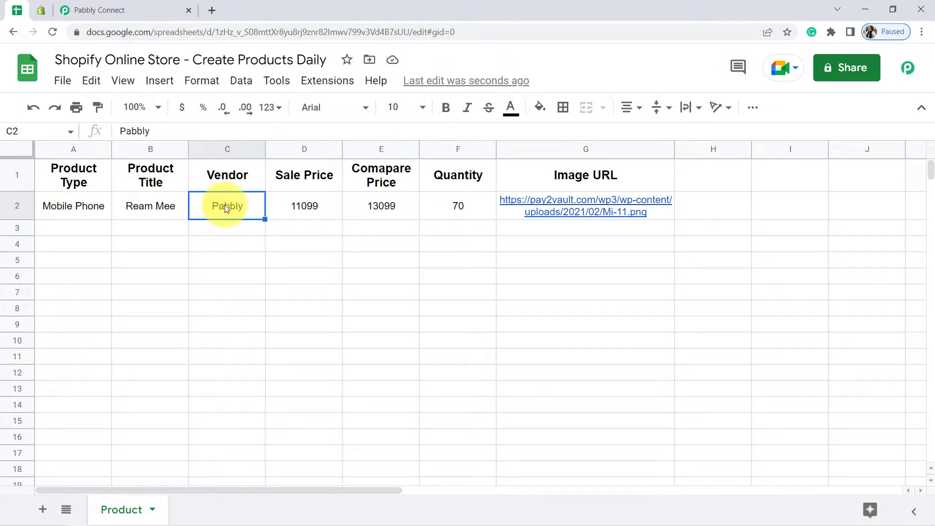
{"action": "left_click", "coordinate": [305, 201]}
{"action": "left_click", "coordinate": [388, 204]}
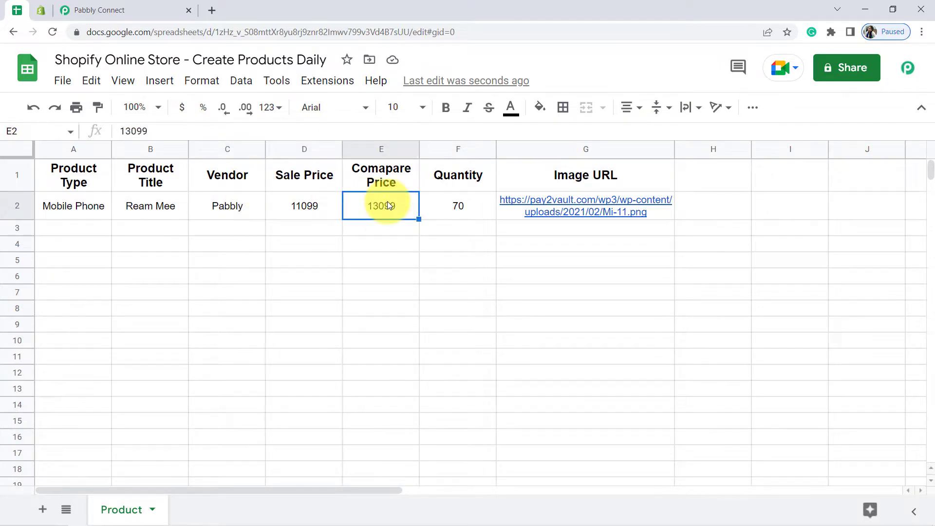
{"action": "double_click", "coordinate": [381, 174]}
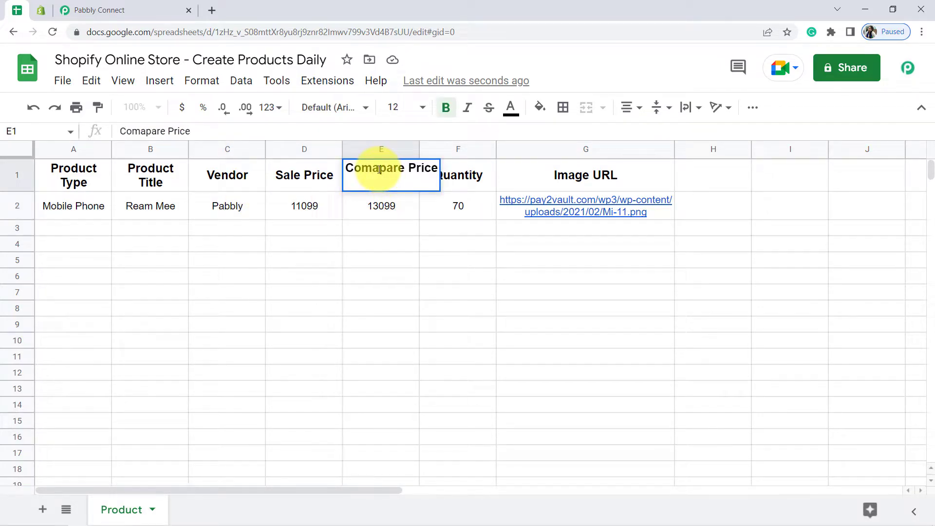
{"action": "key", "text": "Return"}
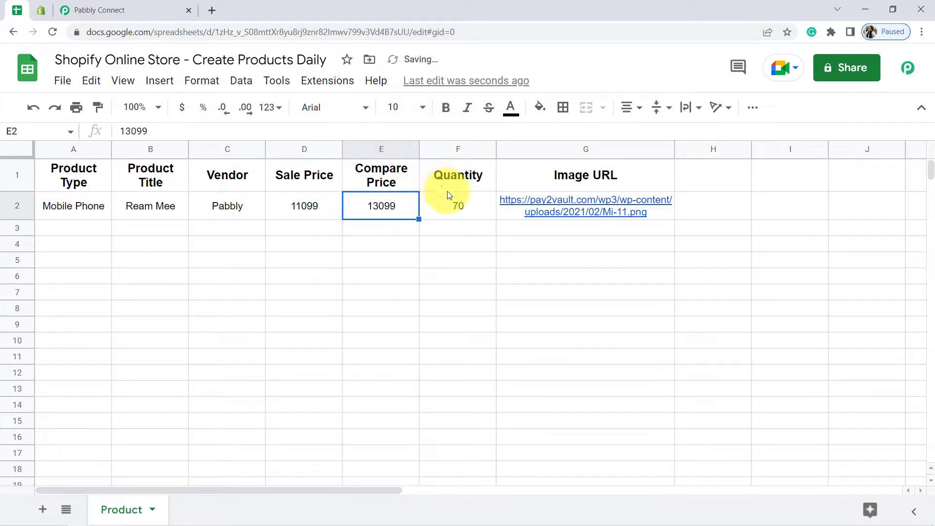
- Check row 2's quantity and open its image URL to view the product picture, closing the picture again
{"action": "left_click", "coordinate": [457, 201]}
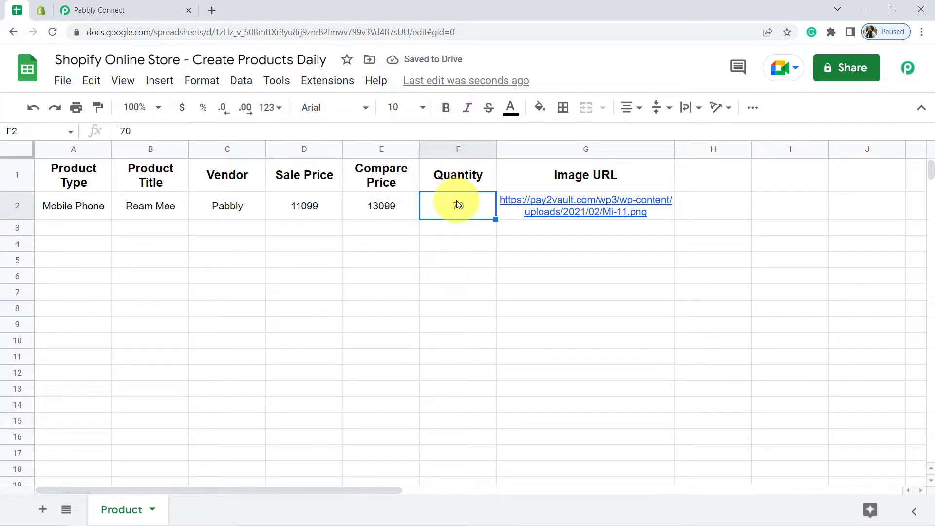
{"action": "left_click", "coordinate": [531, 208]}
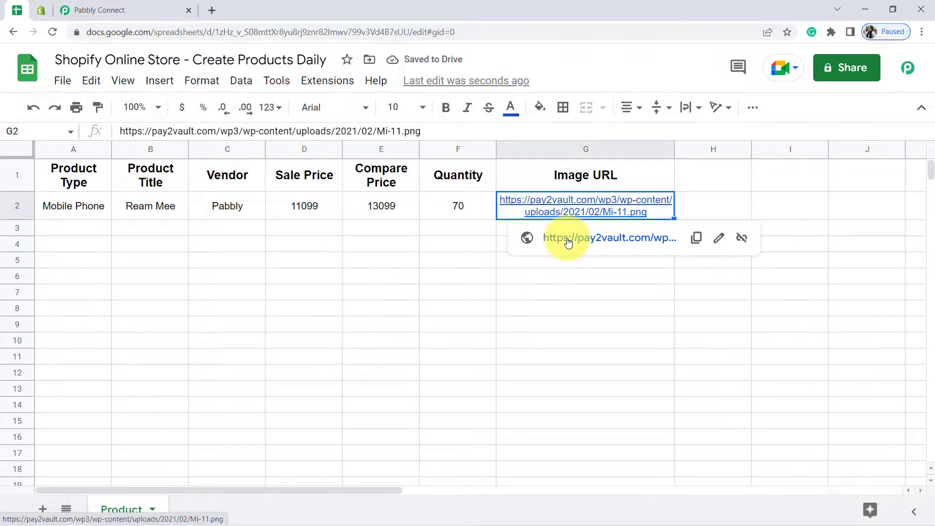
{"action": "left_click", "coordinate": [566, 241]}
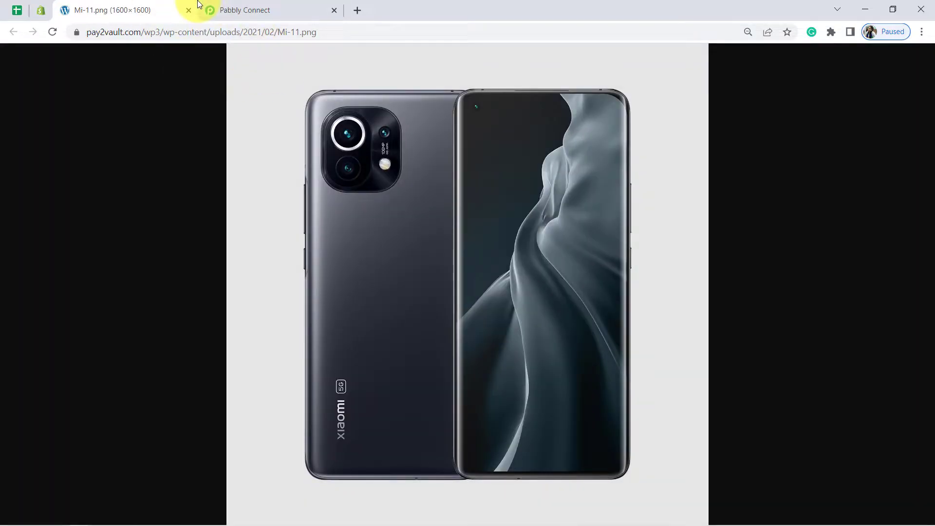
{"action": "left_click", "coordinate": [189, 10]}
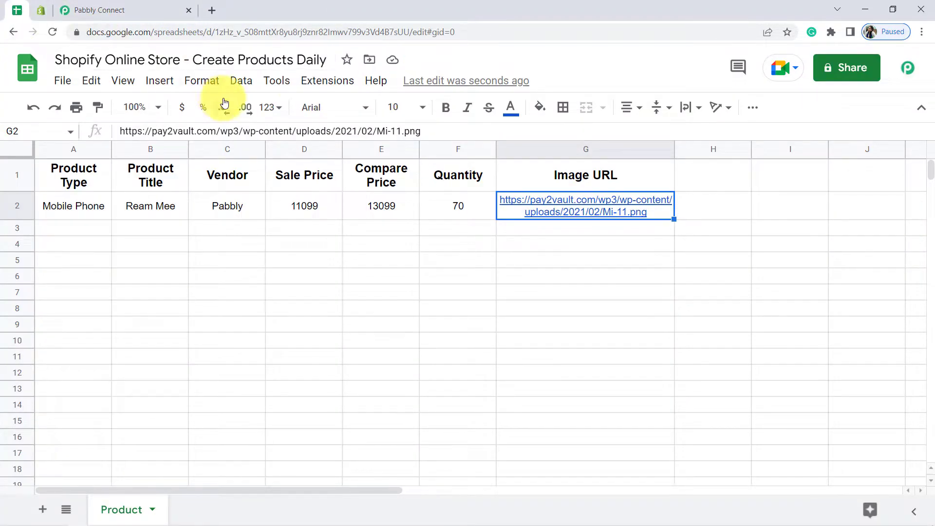
- Send a test from the Pabbly Connect Webhooks initial setup using the workflow's webhook URL and trigger column G
{"action": "left_click", "coordinate": [321, 83]}
{"action": "mouse_move", "coordinate": [443, 277]}
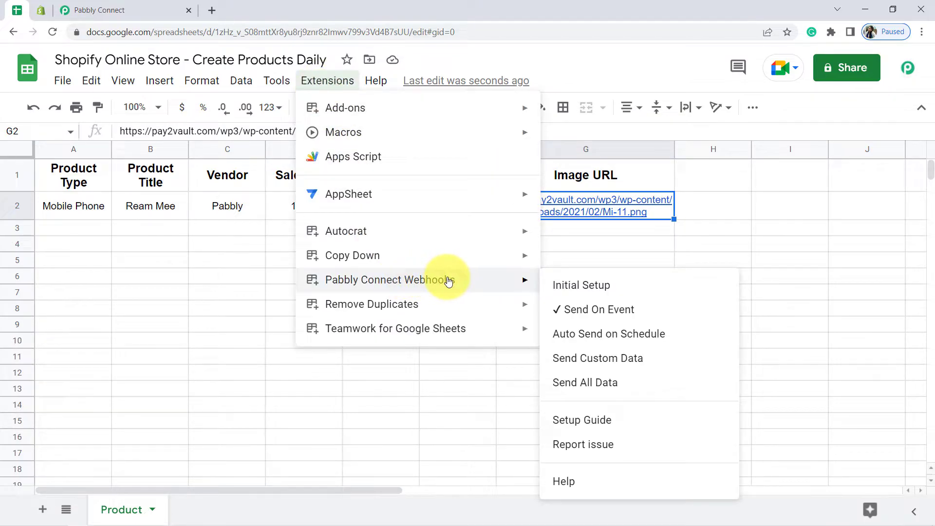
{"action": "left_click", "coordinate": [579, 285]}
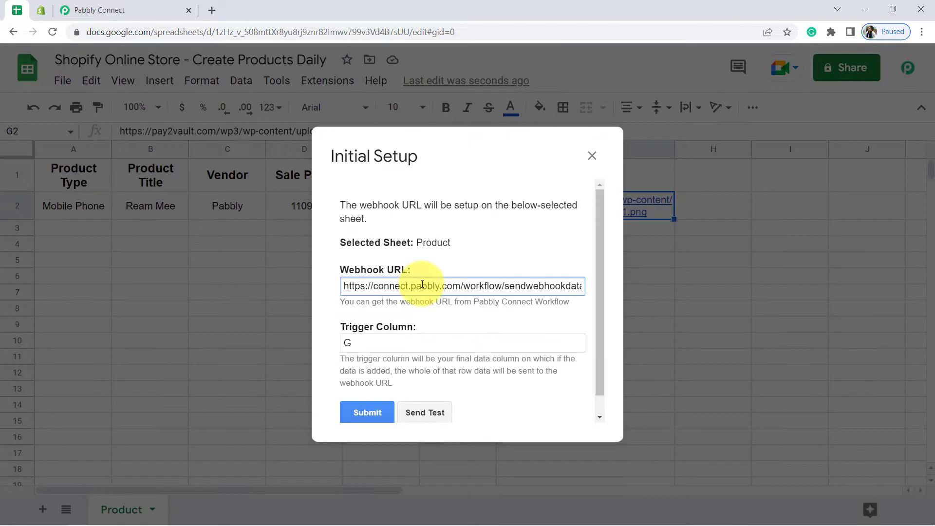
{"action": "triple_click", "coordinate": [423, 285]}
{"action": "key", "text": "ctrl+v"}
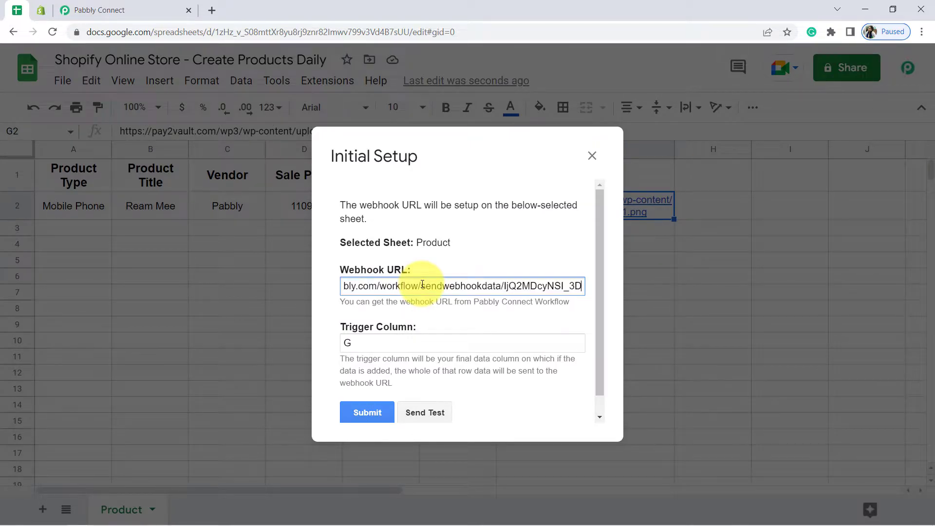
{"action": "left_click", "coordinate": [367, 346]}
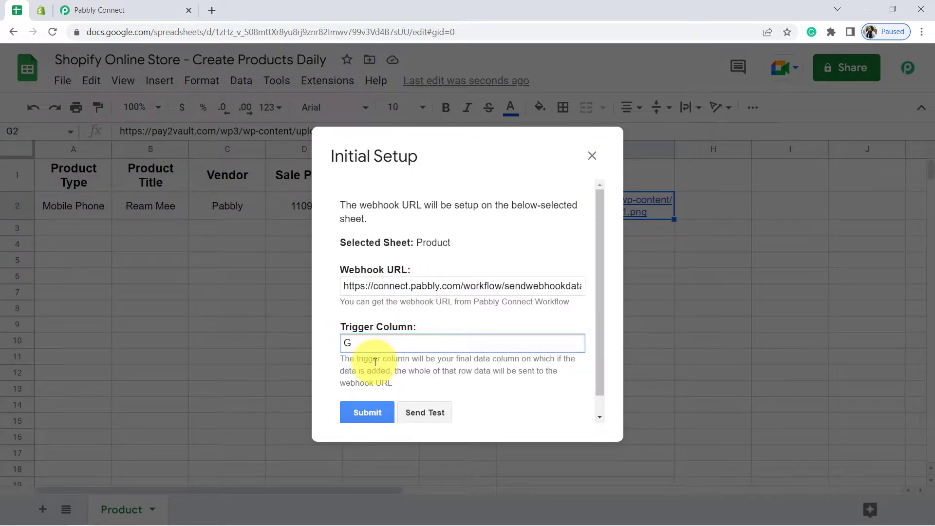
{"action": "left_click", "coordinate": [420, 417]}
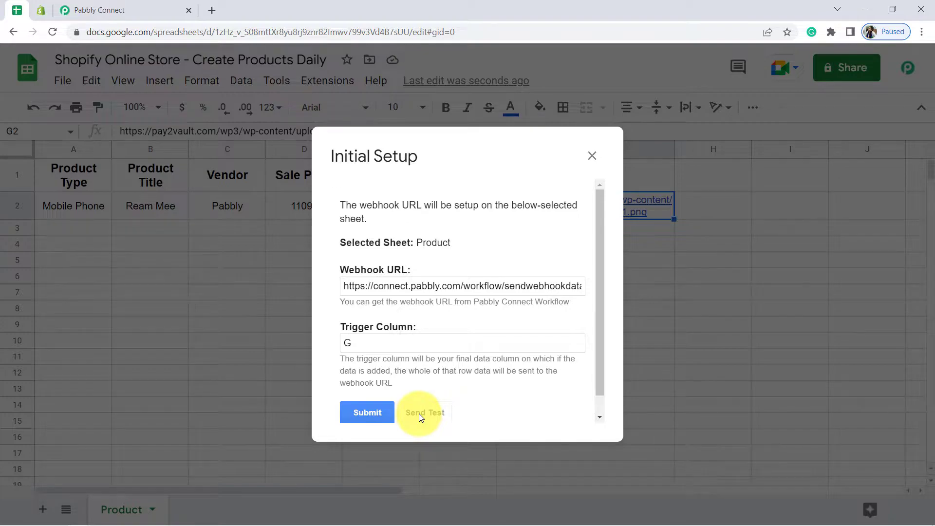
- Read the outcome of the test and submit the webhook's initial setup for the Product sheet
{"action": "left_click_drag", "start_coordinate": [600, 295], "coordinate": [592, 360]}
{"action": "left_click_drag", "start_coordinate": [362, 360], "coordinate": [496, 384]}
{"action": "left_click", "coordinate": [365, 333]}
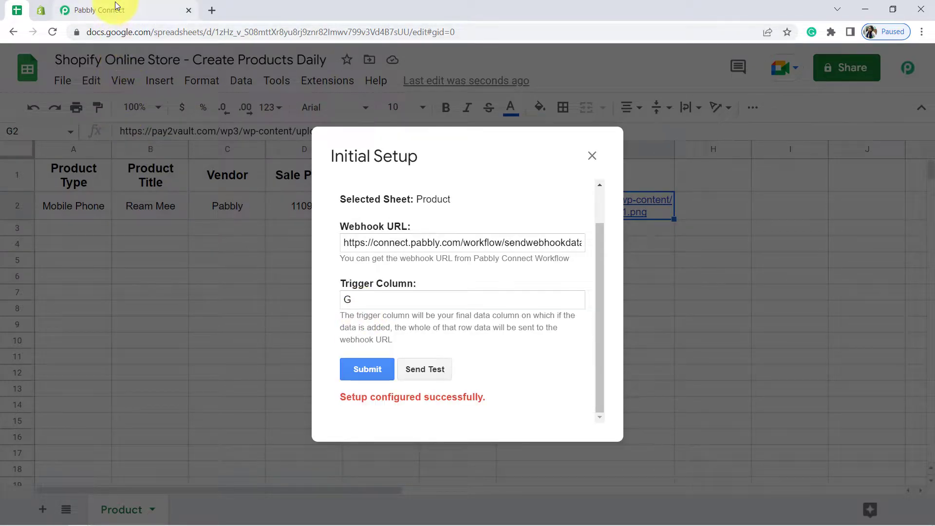
- Switch to Pabbly Connect and compare the captured webhook response, from product type to trigger column, with the sheet's row
{"action": "left_click", "coordinate": [115, 3]}
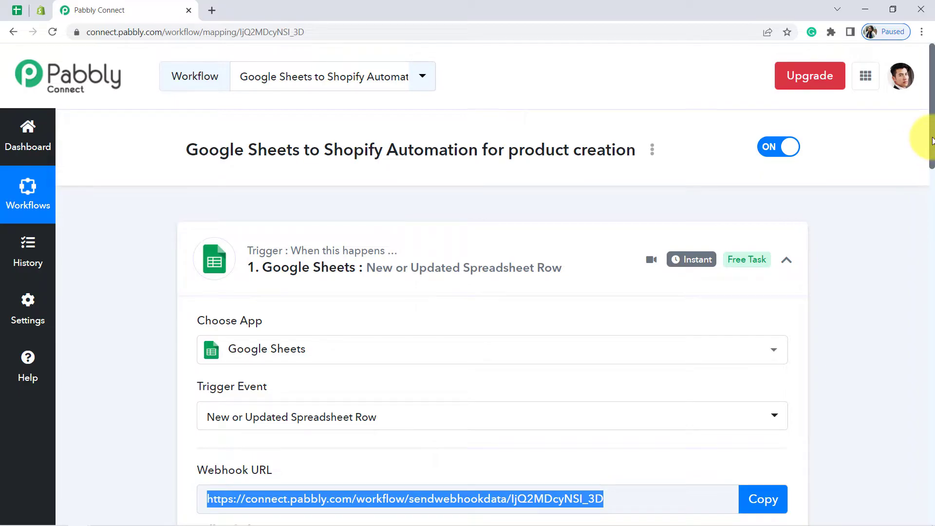
{"action": "left_click_drag", "start_coordinate": [932, 140], "coordinate": [930, 332]}
{"action": "triple_click", "coordinate": [581, 238]}
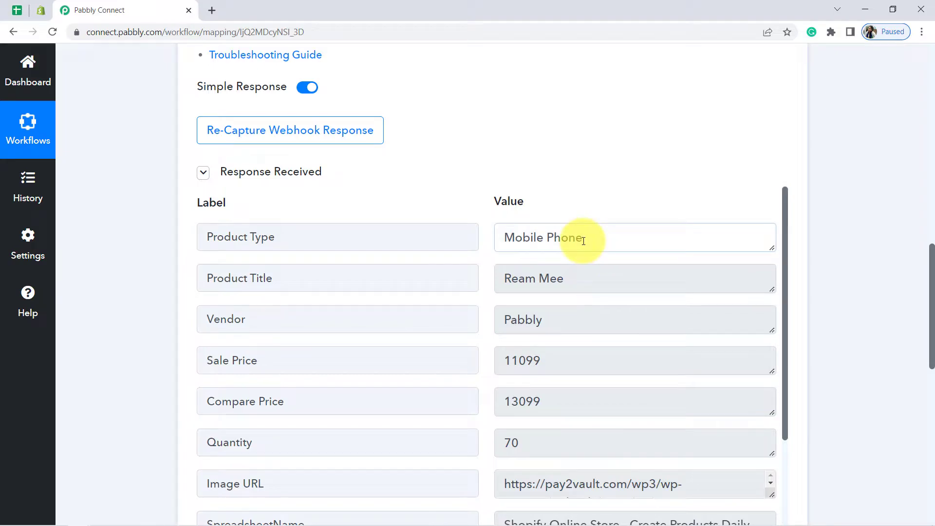
{"action": "triple_click", "coordinate": [555, 275]}
{"action": "left_click", "coordinate": [540, 320]}
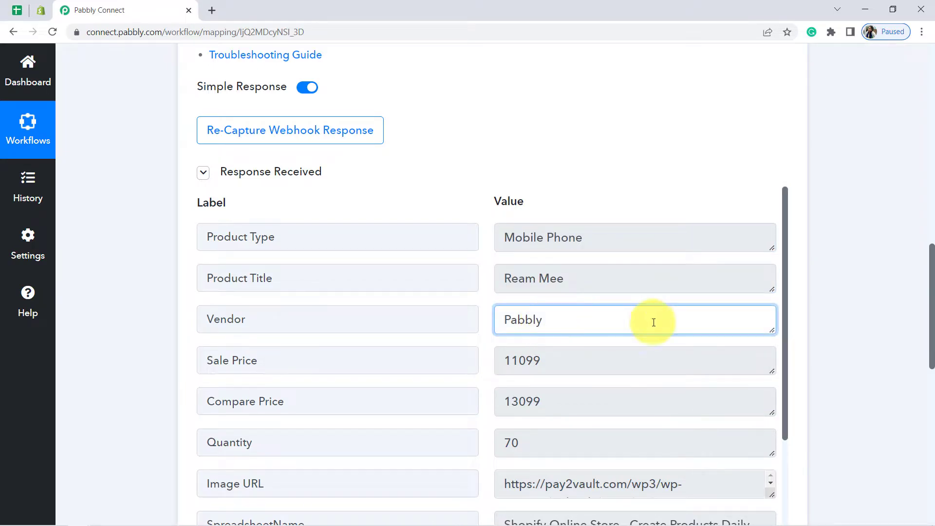
{"action": "left_click_drag", "start_coordinate": [786, 285], "coordinate": [817, 432]}
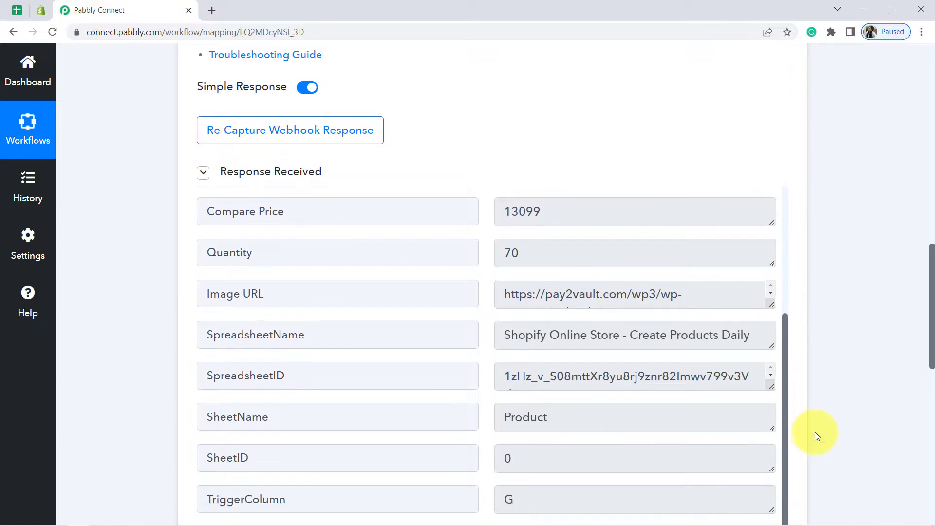
{"action": "left_click_drag", "start_coordinate": [933, 340], "coordinate": [933, 277]}
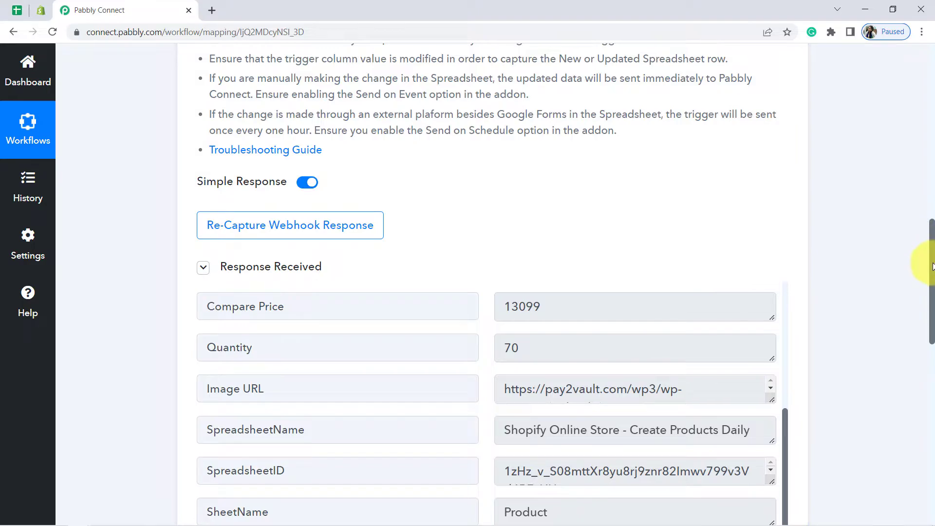
{"action": "left_click_drag", "start_coordinate": [933, 239], "coordinate": [902, 73]}
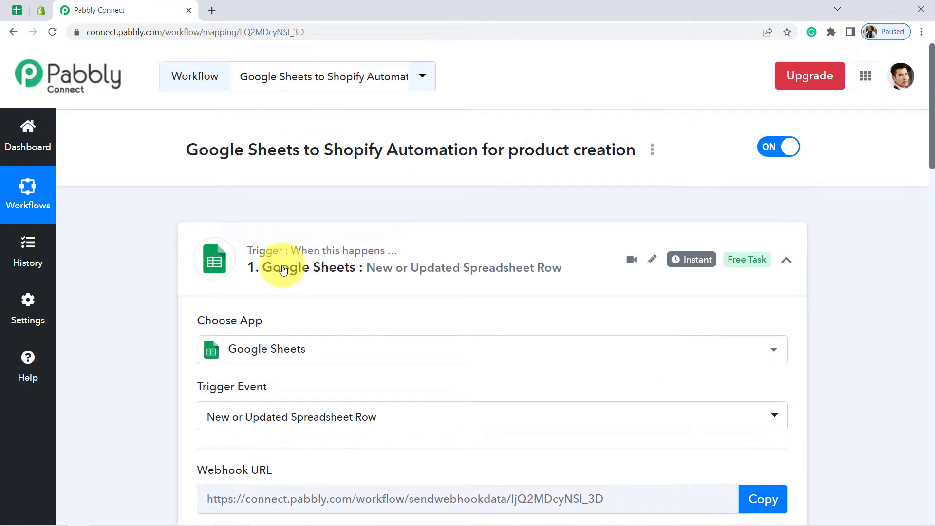
- Collapse the Google Sheets trigger and set the workflow's action to Shopify with the Create Product event
{"action": "left_click", "coordinate": [284, 270]}
{"action": "left_click_drag", "start_coordinate": [930, 140], "coordinate": [931, 273]}
{"action": "left_click", "coordinate": [358, 192]}
{"action": "left_click", "coordinate": [249, 279]}
{"action": "type", "text": "shopi"}
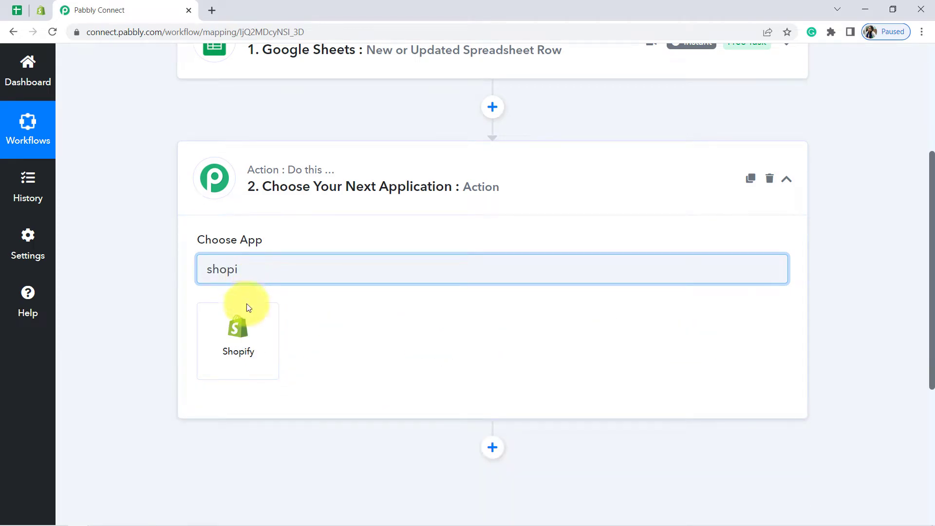
{"action": "left_click", "coordinate": [247, 343]}
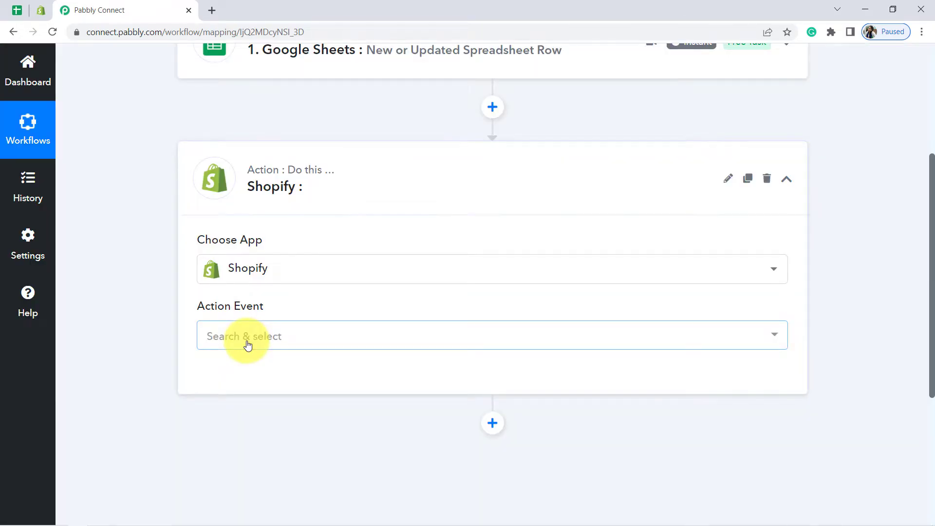
{"action": "left_click", "coordinate": [263, 337]}
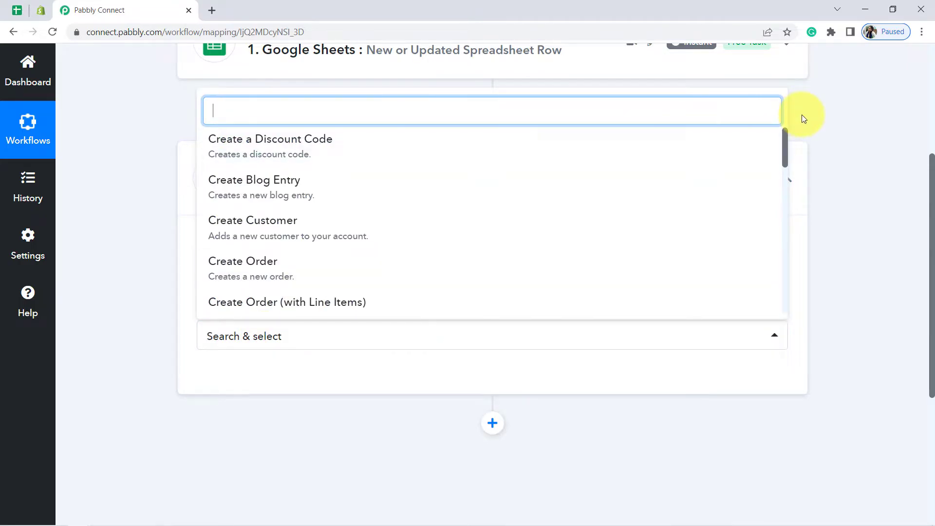
{"action": "left_click_drag", "start_coordinate": [786, 143], "coordinate": [789, 173]}
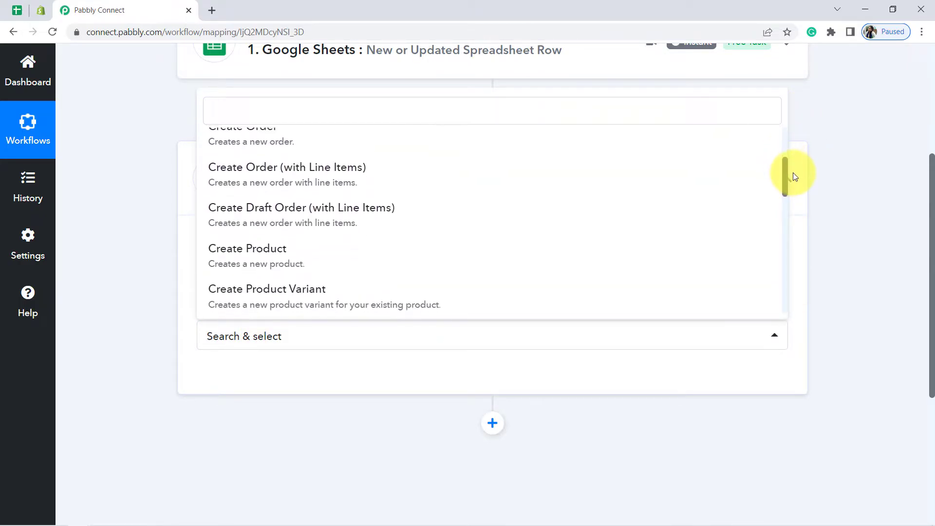
{"action": "left_click", "coordinate": [240, 254]}
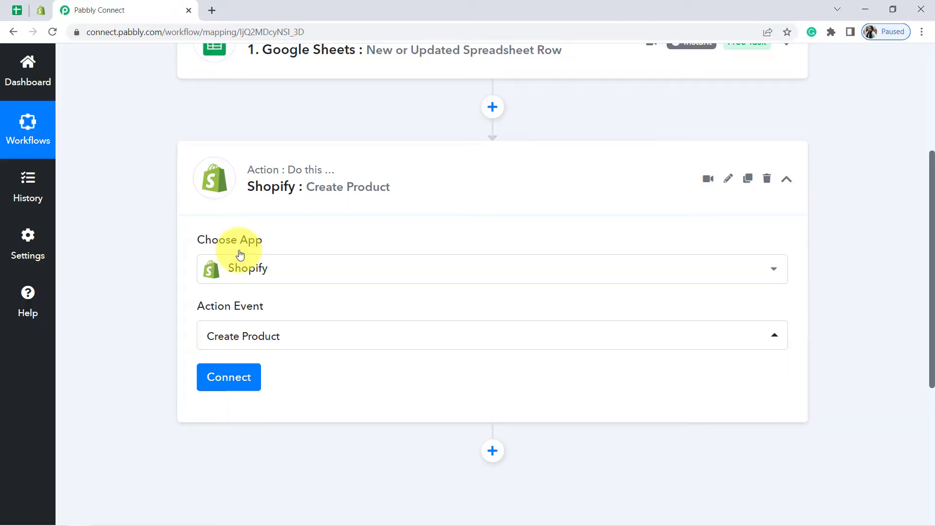
- Start adding a new Shopify connection and read the instructions for creating its Admin API access token
{"action": "left_click", "coordinate": [224, 379]}
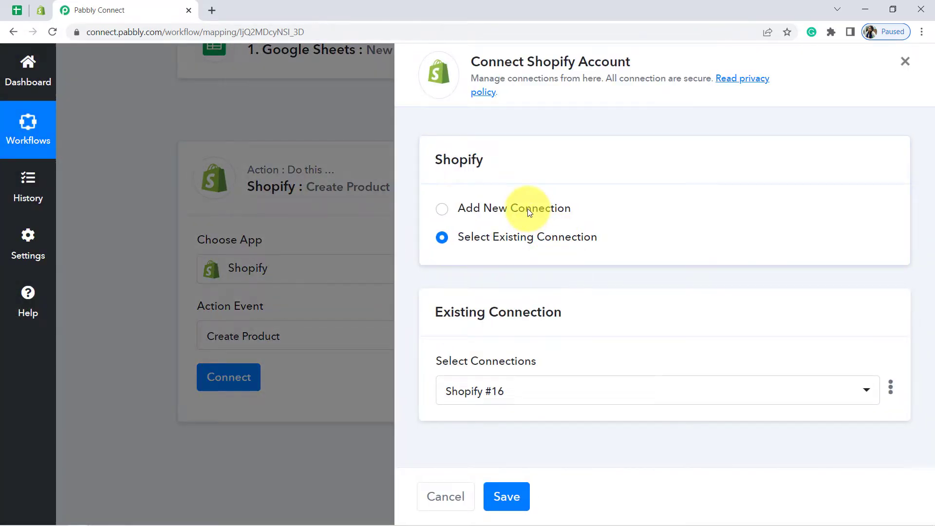
{"action": "left_click", "coordinate": [528, 208]}
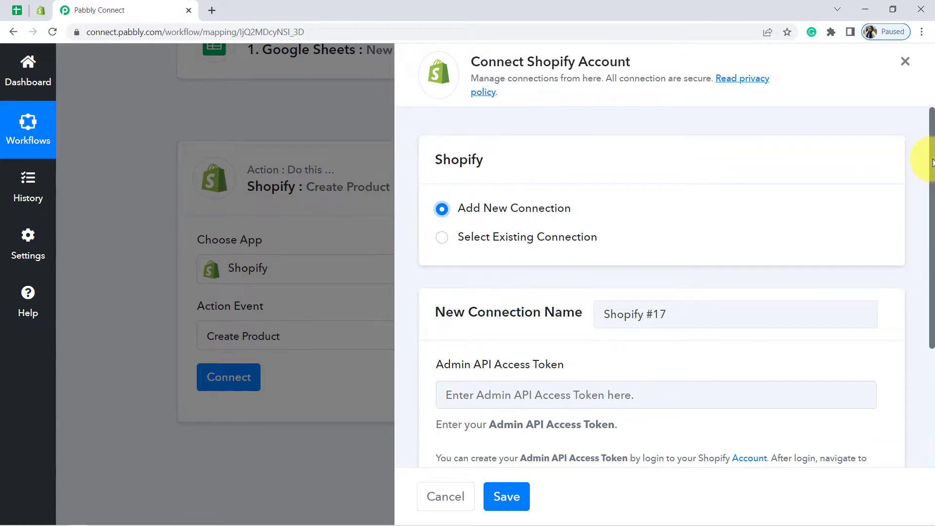
{"action": "left_click_drag", "start_coordinate": [932, 164], "coordinate": [930, 271]}
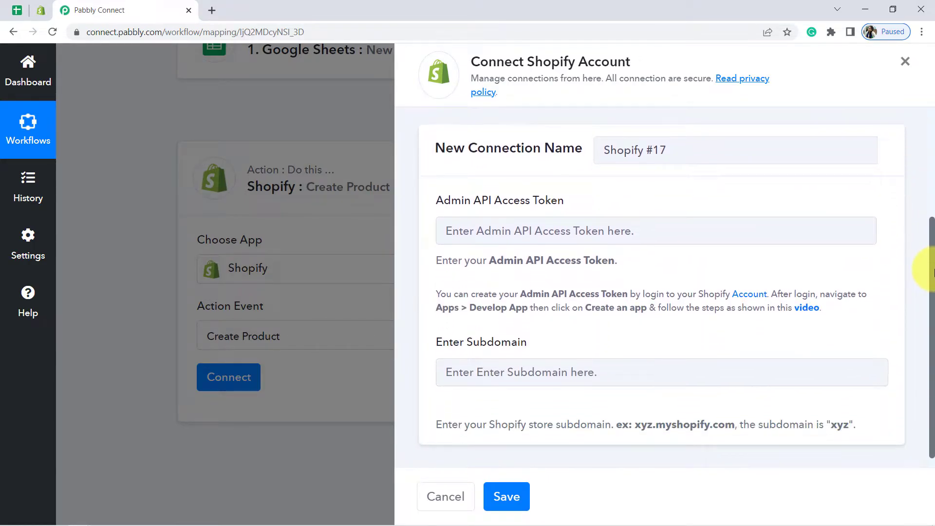
{"action": "left_click_drag", "start_coordinate": [464, 339], "coordinate": [496, 341]}
{"action": "left_click", "coordinate": [479, 294]}
{"action": "left_click_drag", "start_coordinate": [454, 264], "coordinate": [601, 308]}
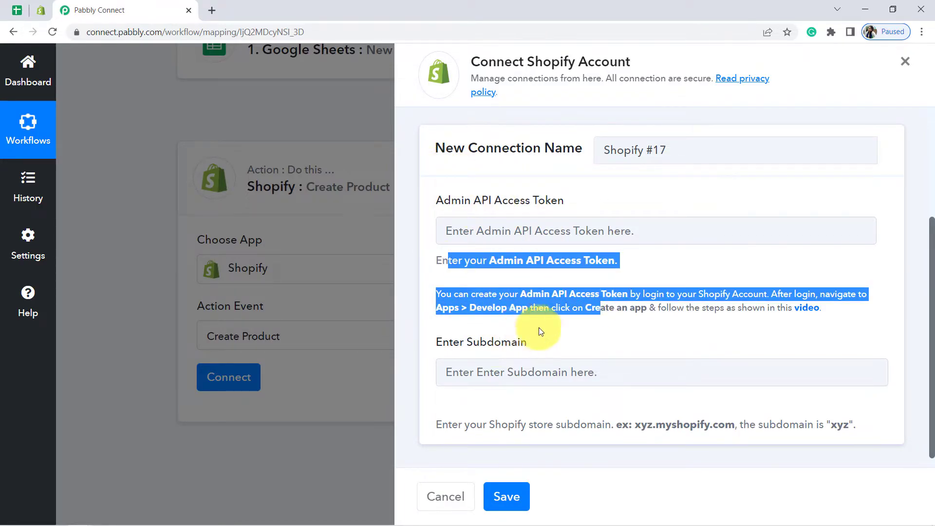
{"action": "left_click", "coordinate": [556, 308]}
{"action": "left_click_drag", "start_coordinate": [580, 293], "coordinate": [615, 307]}
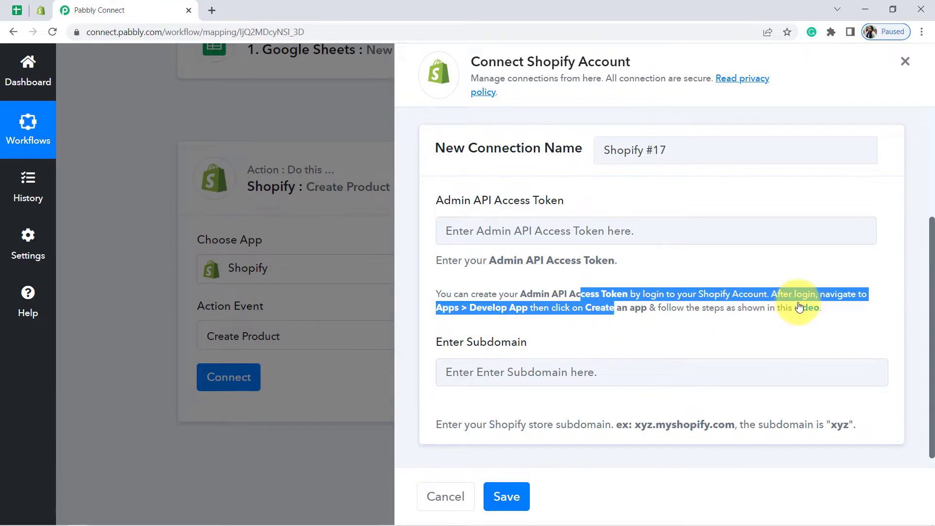
{"action": "left_click", "coordinate": [747, 310]}
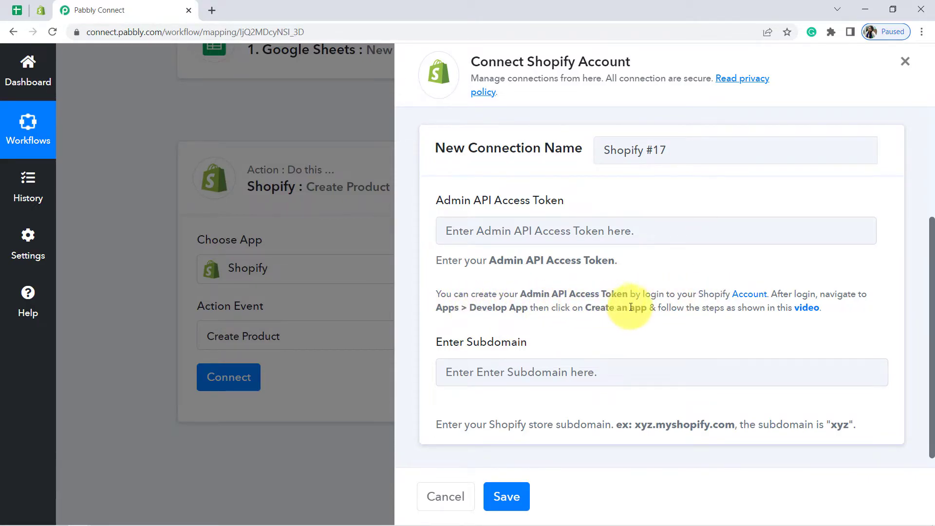
- Switch to the Shopify admin and open the app development page from the apps and sales channel settings
{"action": "left_click", "coordinate": [41, 10]}
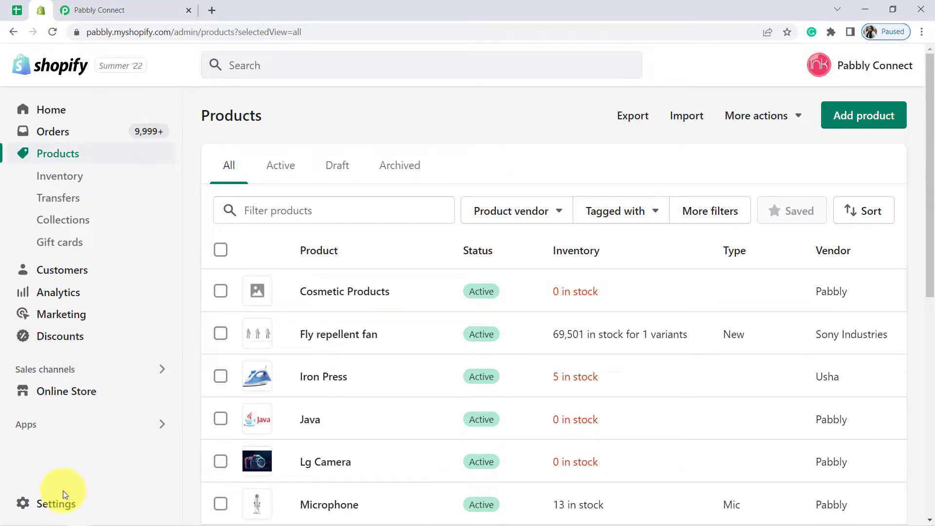
{"action": "left_click", "coordinate": [27, 427]}
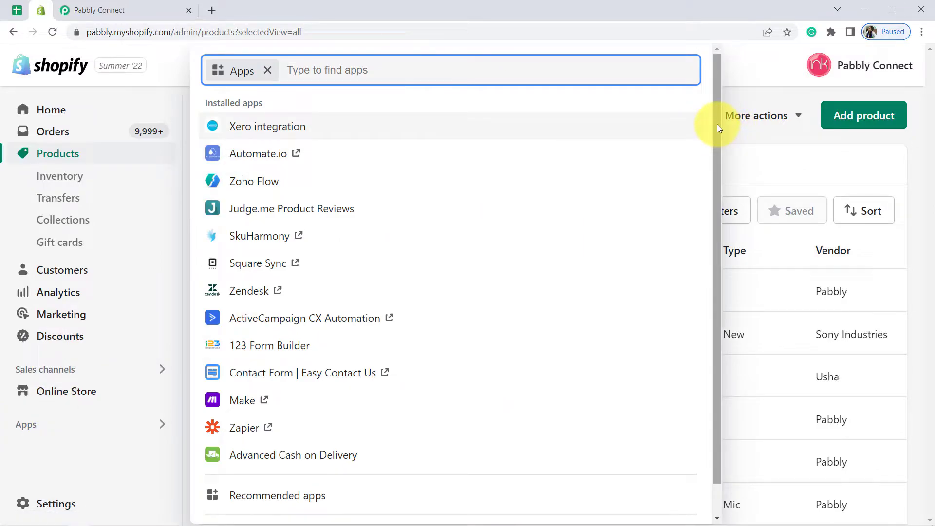
{"action": "scroll", "coordinate": [718, 124], "scroll_direction": "down", "scroll_amount": 1}
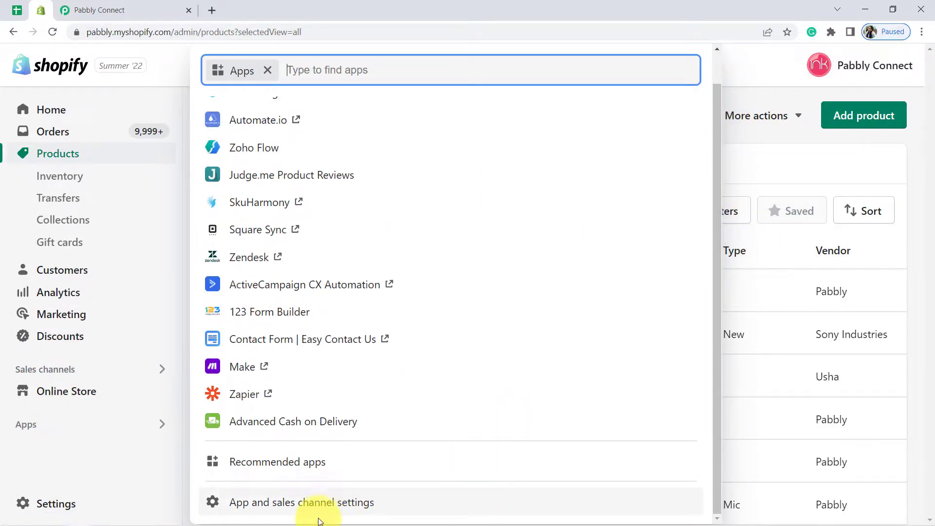
{"action": "left_click", "coordinate": [295, 504]}
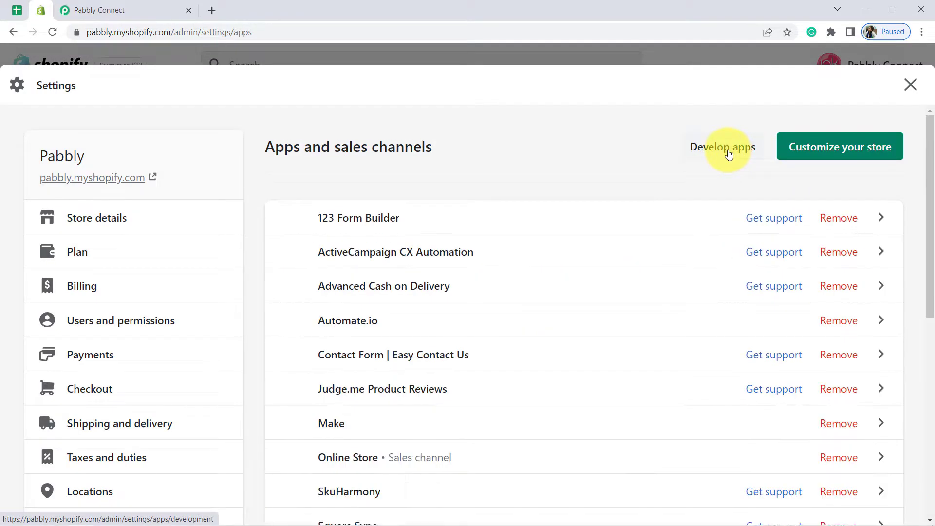
{"action": "left_click", "coordinate": [730, 155]}
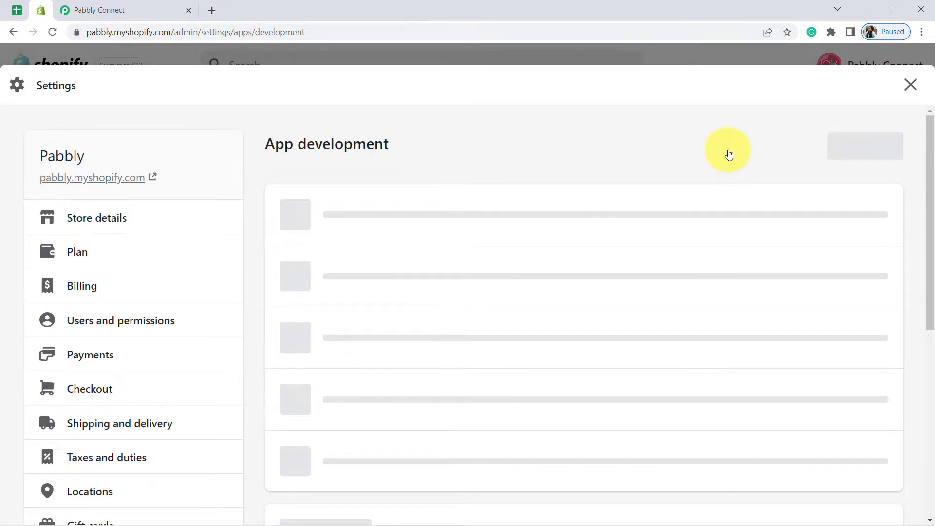
- Create a custom app named "Google Sheets to Shopify Connection"
{"action": "left_click", "coordinate": [852, 148]}
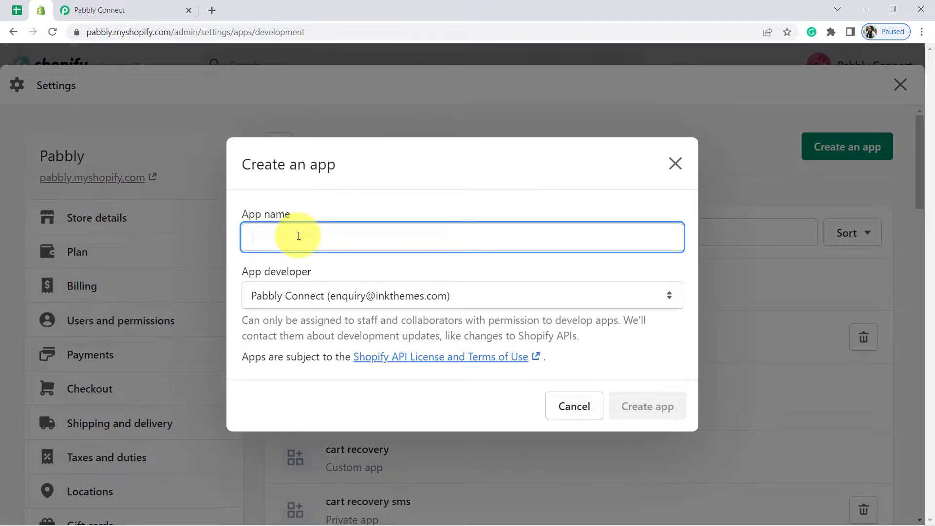
{"action": "type", "text": "G"}
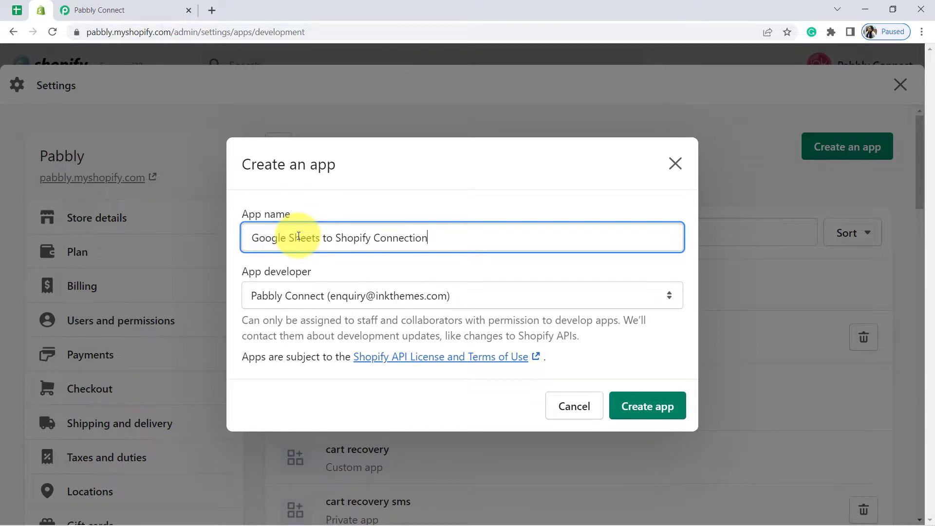
{"action": "left_click", "coordinate": [657, 405]}
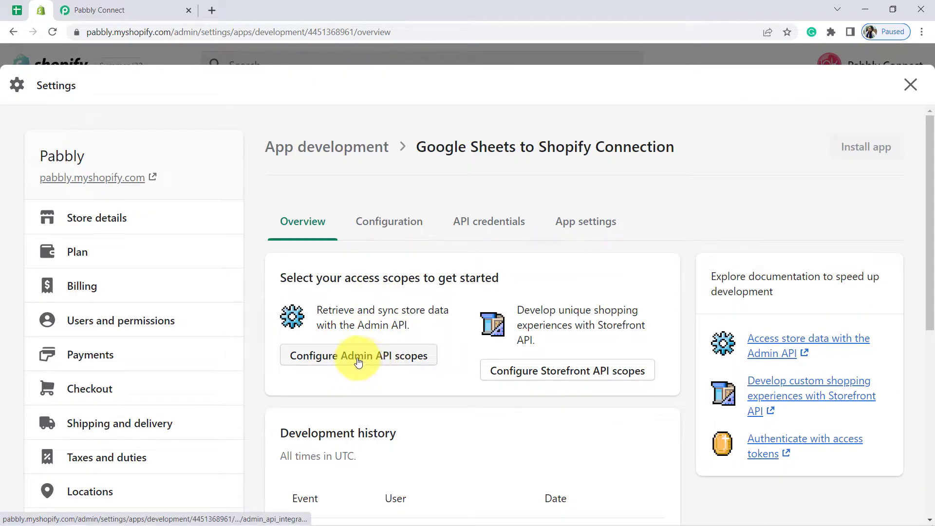
- Configure the app's Admin API access scopes with read_products and write_products, and save the configuration
{"action": "left_click", "coordinate": [380, 361]}
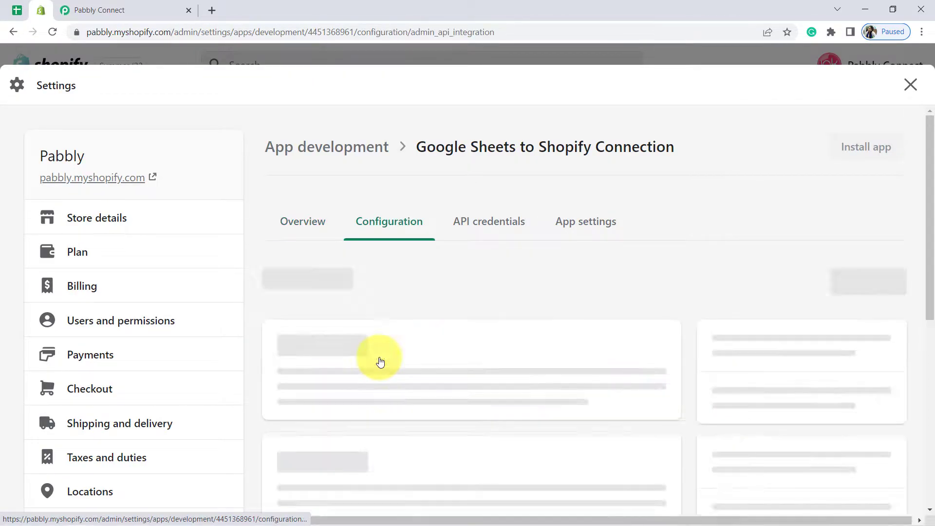
{"action": "left_click_drag", "start_coordinate": [931, 176], "coordinate": [933, 273]}
{"action": "left_click_drag", "start_coordinate": [676, 209], "coordinate": [700, 456]}
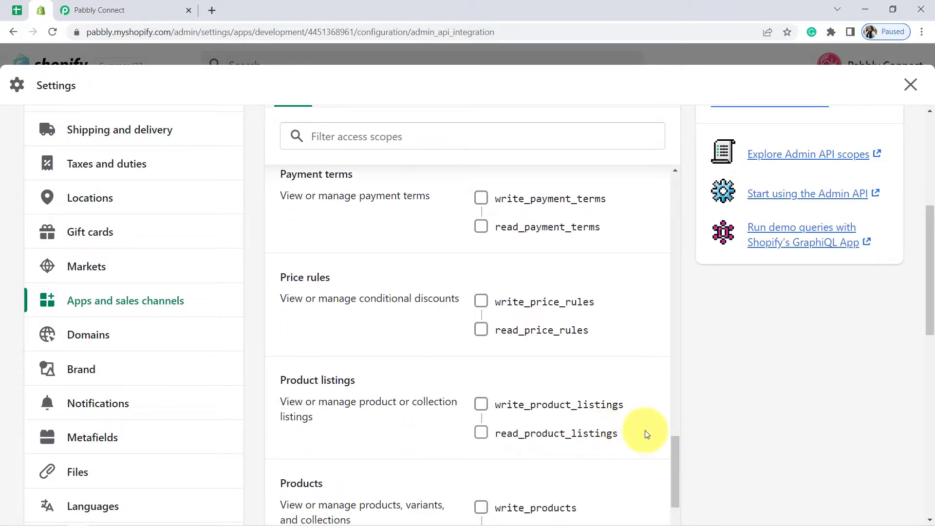
{"action": "left_click_drag", "start_coordinate": [932, 282], "coordinate": [928, 341]}
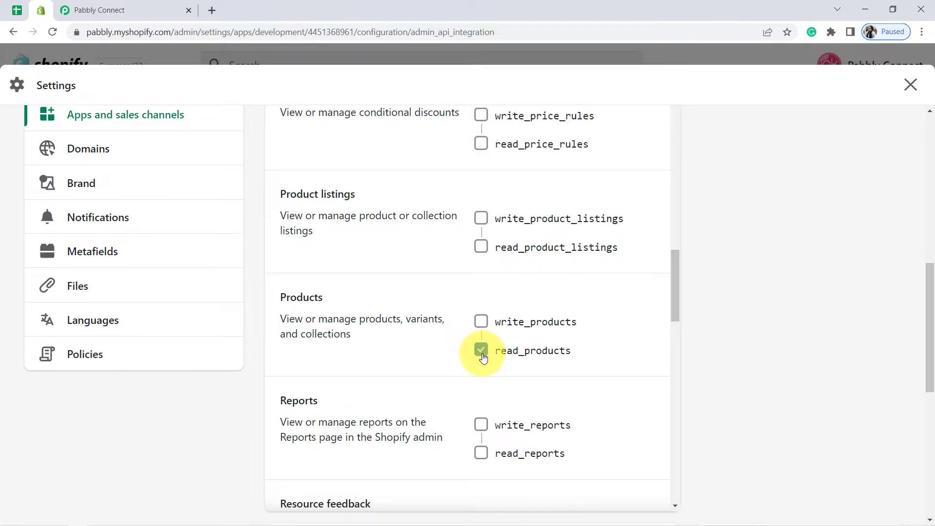
{"action": "left_click", "coordinate": [480, 322]}
{"action": "left_click_drag", "start_coordinate": [931, 363], "coordinate": [929, 229]}
{"action": "left_click", "coordinate": [872, 273]}
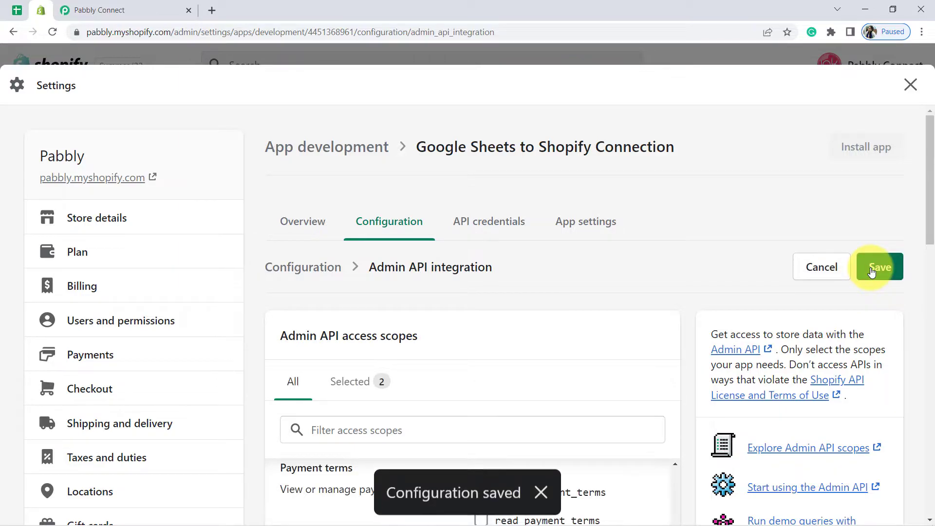
- Open the custom app's API credentials and install the app on the store
{"action": "mouse_move", "coordinate": [929, 215]}
{"action": "left_mouse_down"}
{"action": "mouse_move", "coordinate": [933, 273]}
{"action": "mouse_move", "coordinate": [926, 205]}
{"action": "left_mouse_up"}
{"action": "left_click", "coordinate": [506, 204]}
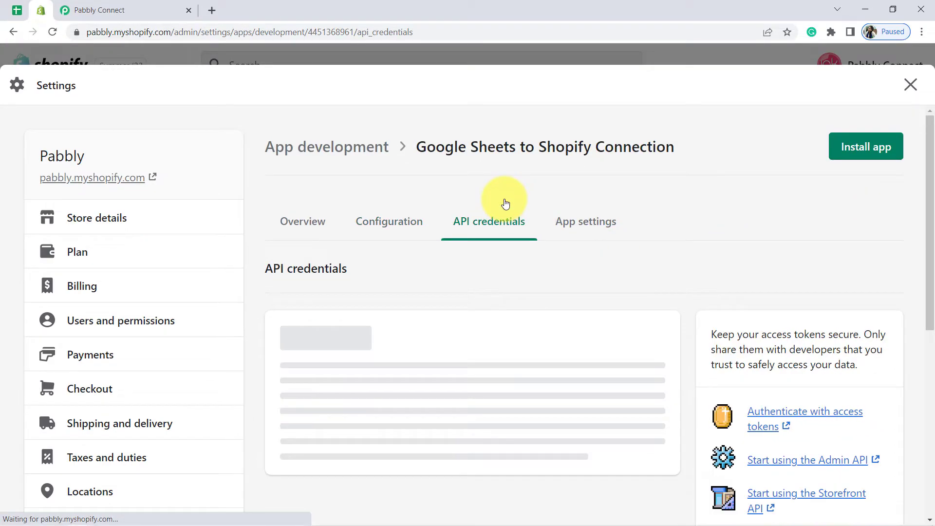
{"action": "left_click", "coordinate": [301, 432]}
{"action": "left_click", "coordinate": [659, 354]}
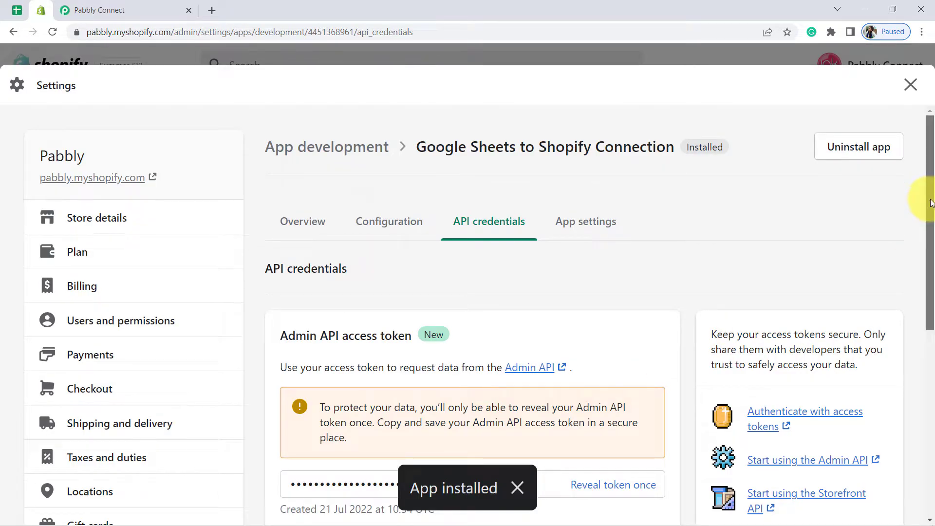
- Reveal and copy the app's Admin API access token, and paste it into the access token field of the new Shopify connection in Pabbly Connect
{"action": "left_click_drag", "start_coordinate": [928, 193], "coordinate": [925, 247]}
{"action": "left_click_drag", "start_coordinate": [286, 210], "coordinate": [404, 213]}
{"action": "left_click", "coordinate": [592, 370]}
{"action": "left_click", "coordinate": [497, 363]}
{"action": "key", "text": "ctrl+c"}
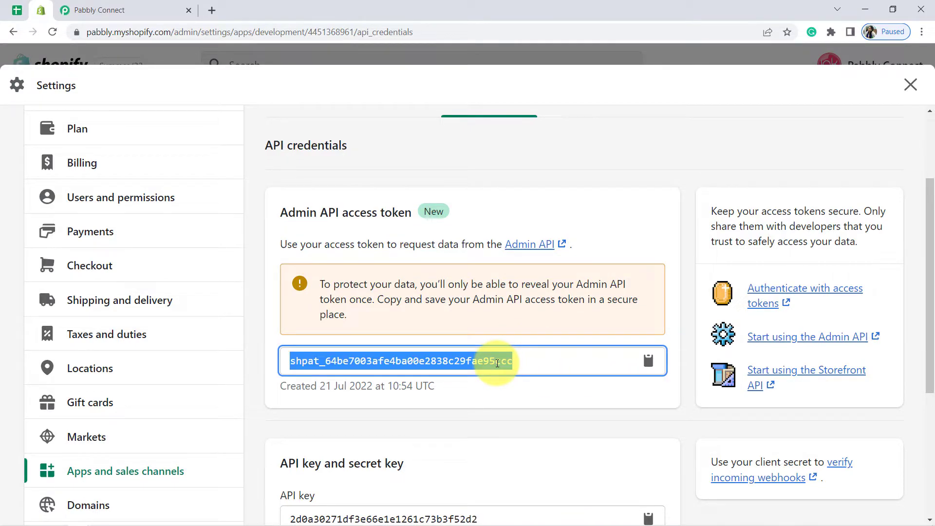
{"action": "left_click", "coordinate": [100, 9]}
{"action": "left_click", "coordinate": [480, 230]}
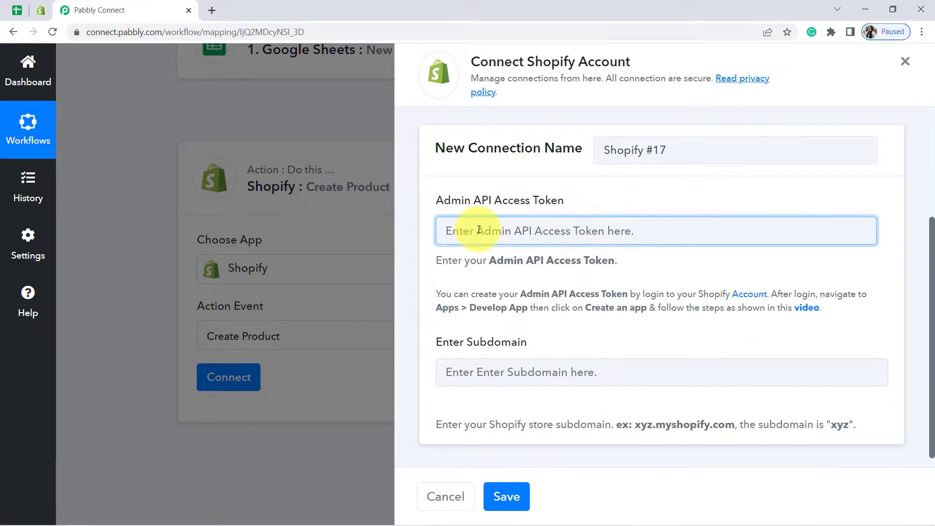
{"action": "key", "text": "ctrl+v"}
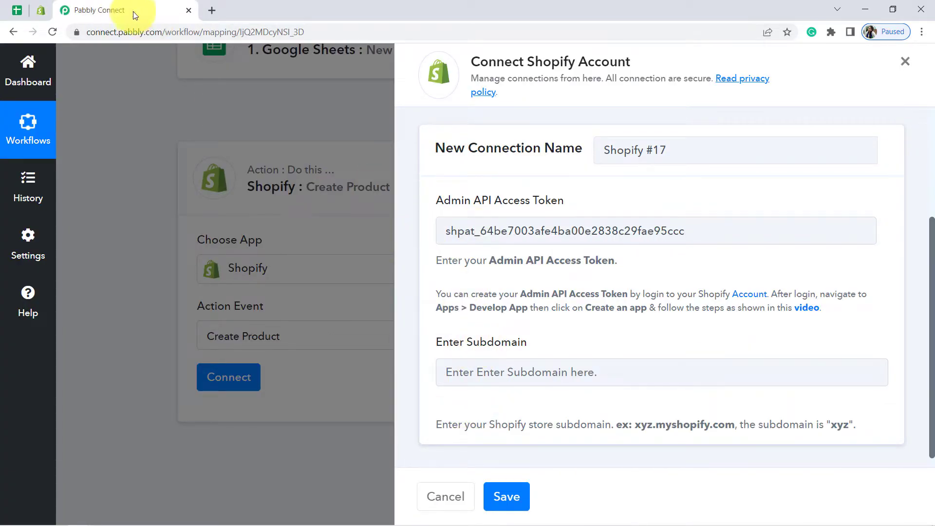
- Copy the store address from the Shopify admin, trim it to the subdomain "pabbly" in the Pabbly Connect connection form, and save the connection
{"action": "left_click", "coordinate": [41, 10]}
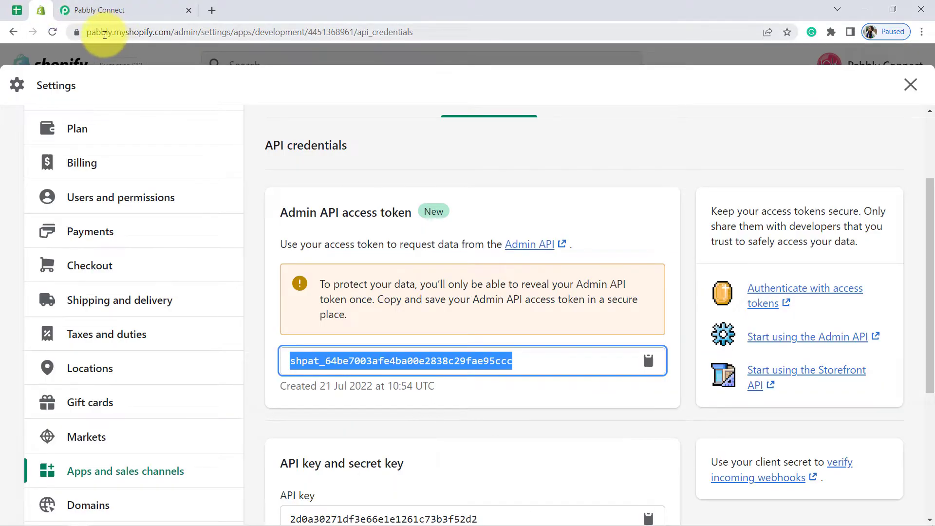
{"action": "left_click_drag", "start_coordinate": [101, 33], "coordinate": [409, 31]}
{"action": "left_click", "coordinate": [158, 32]}
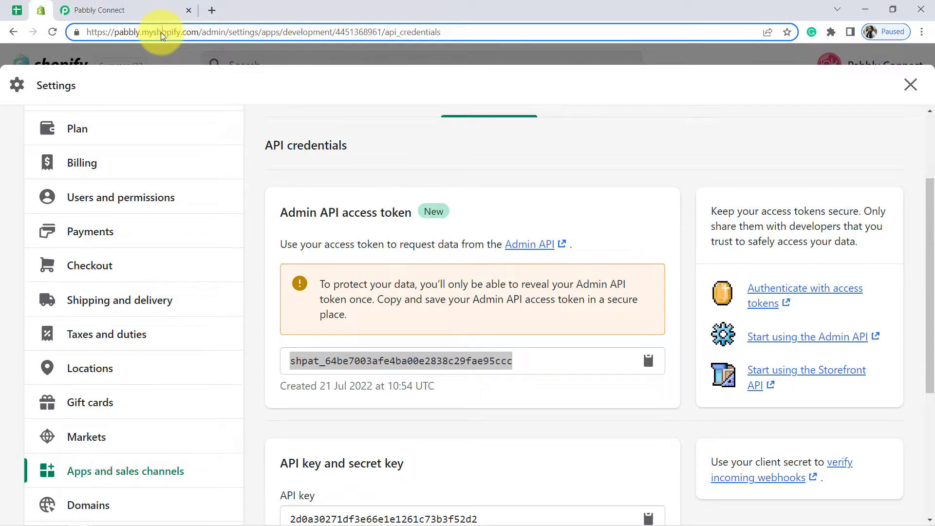
{"action": "left_click_drag", "start_coordinate": [199, 33], "coordinate": [46, 43]}
{"action": "key", "text": "ctrl+c"}
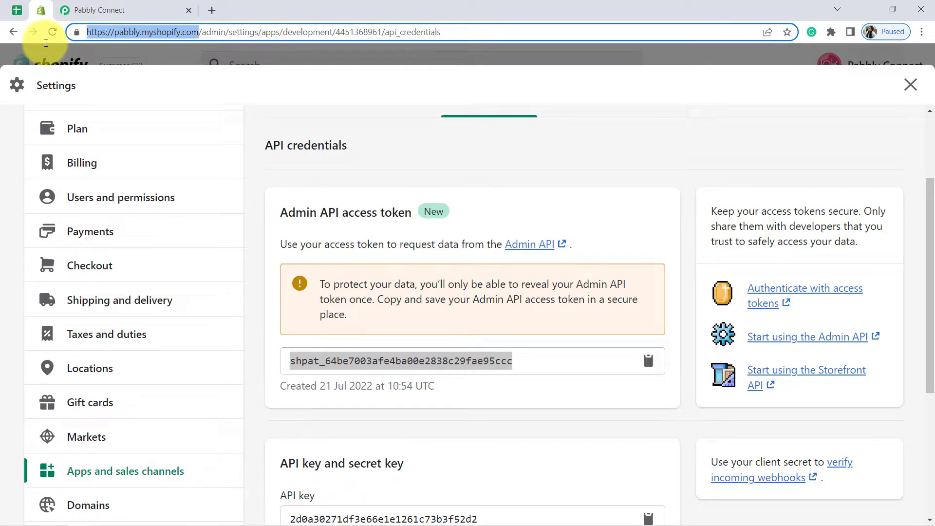
{"action": "left_click", "coordinate": [86, 10]}
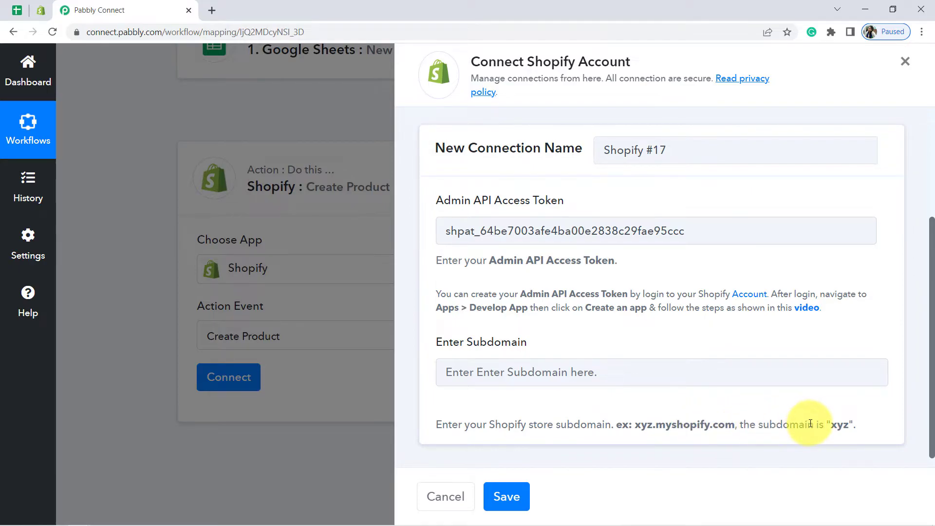
{"action": "left_click", "coordinate": [562, 369]}
{"action": "key", "text": "ctrl+v"}
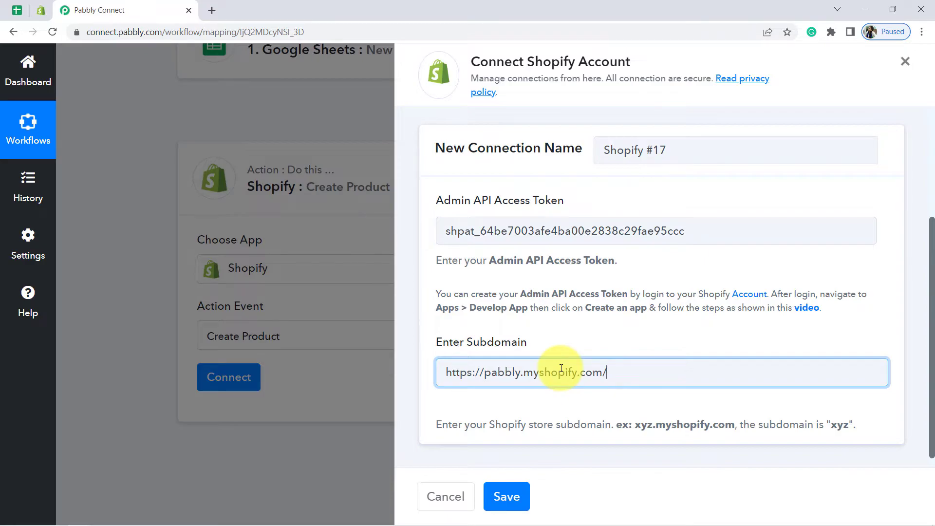
{"action": "left_click_drag", "start_coordinate": [523, 373], "coordinate": [626, 359]}
{"action": "key", "text": "BackSpace"}
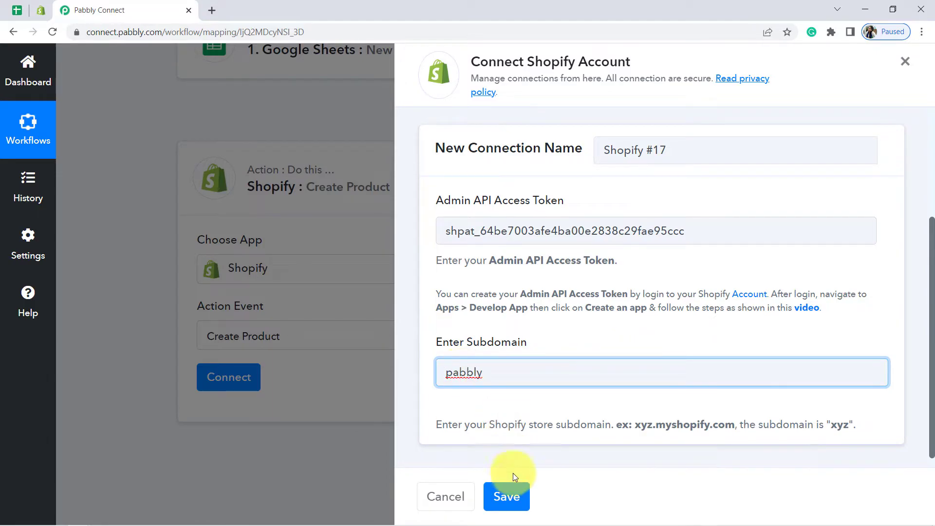
{"action": "left_click", "coordinate": [515, 495]}
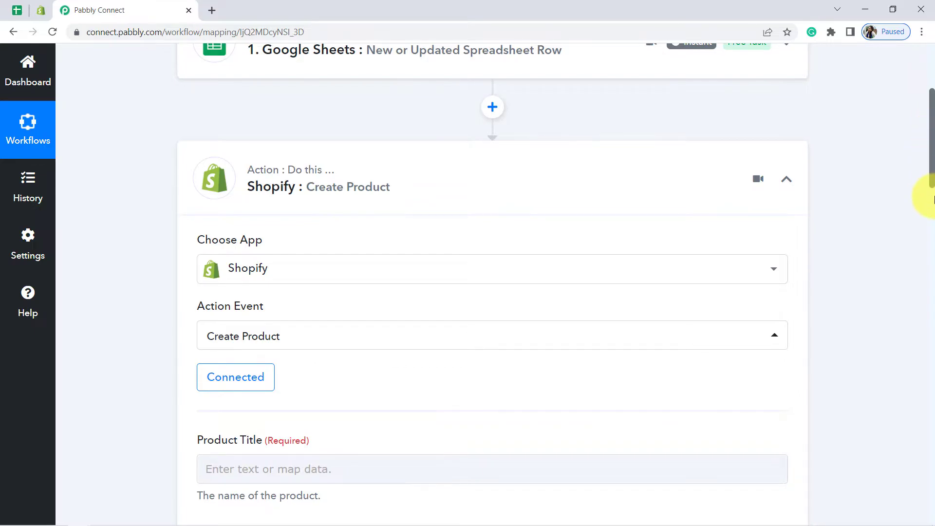
- Map the Shopify action's Product Title field to the Product Title value from the Google Sheets trigger
{"action": "left_click_drag", "start_coordinate": [931, 179], "coordinate": [932, 245]}
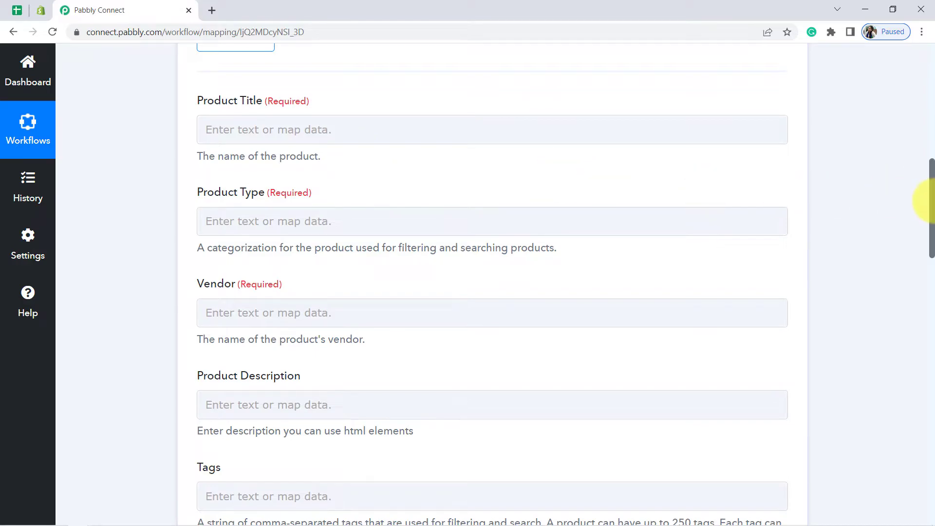
{"action": "left_click_drag", "start_coordinate": [932, 211], "coordinate": [927, 115]}
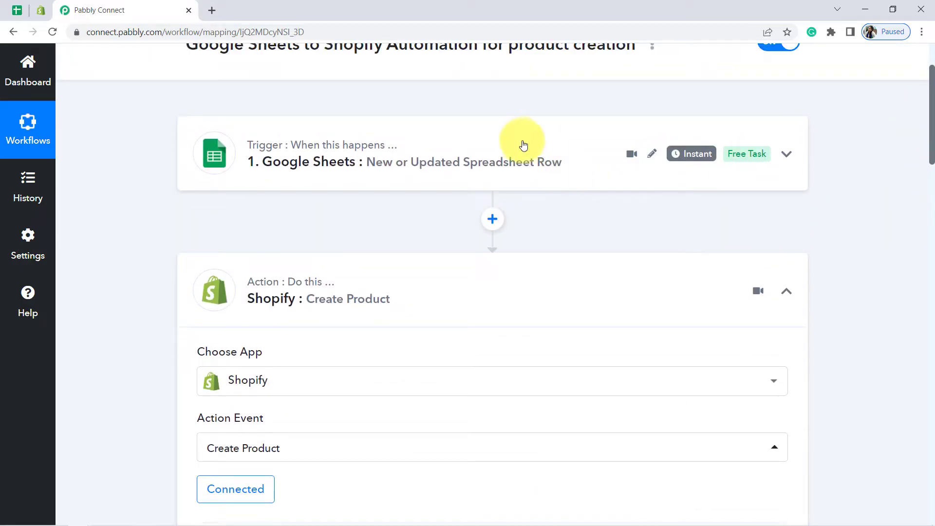
{"action": "left_click", "coordinate": [520, 142]}
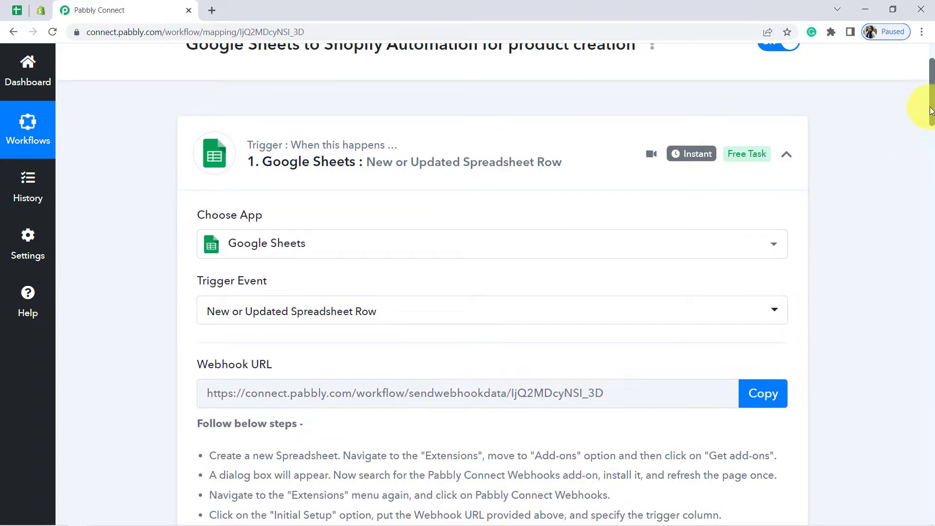
{"action": "left_click_drag", "start_coordinate": [933, 106], "coordinate": [927, 334]}
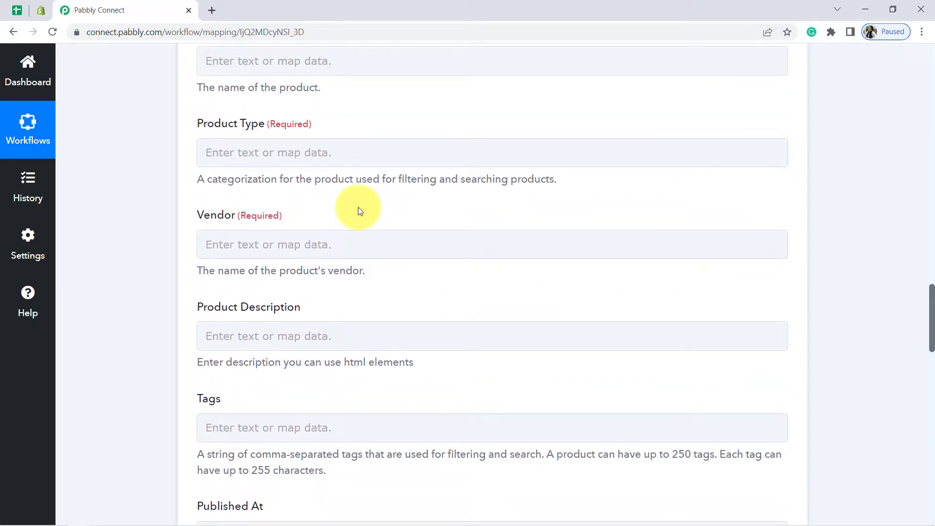
{"action": "scroll", "coordinate": [828, 211], "scroll_direction": "up", "scroll_amount": 1}
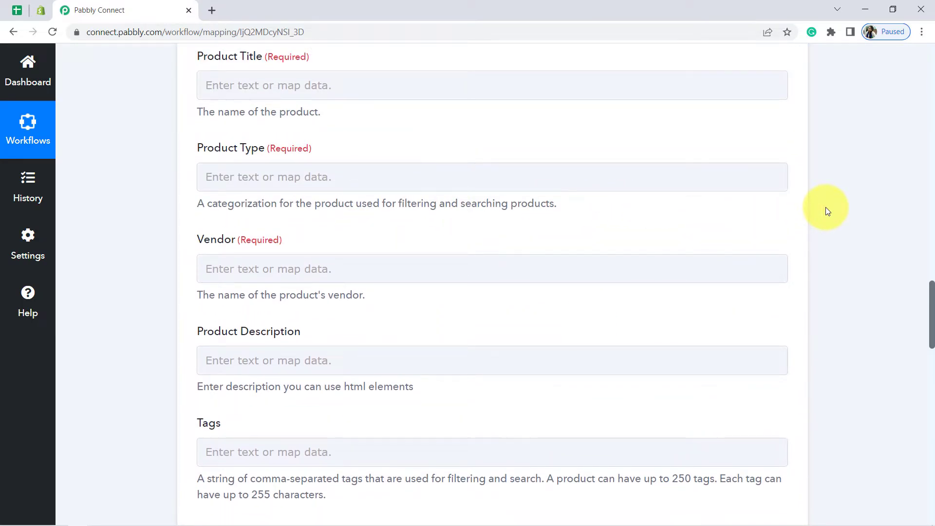
{"action": "left_click", "coordinate": [334, 84]}
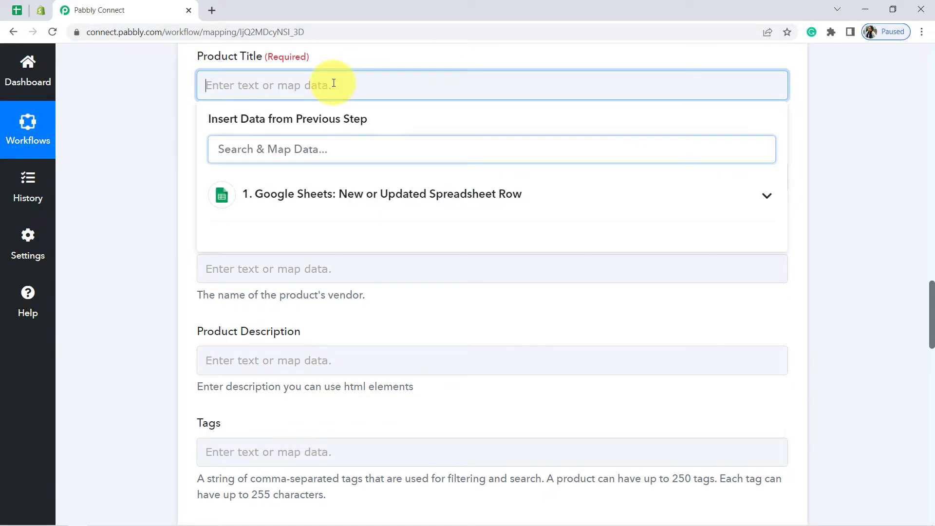
{"action": "left_click", "coordinate": [323, 195]}
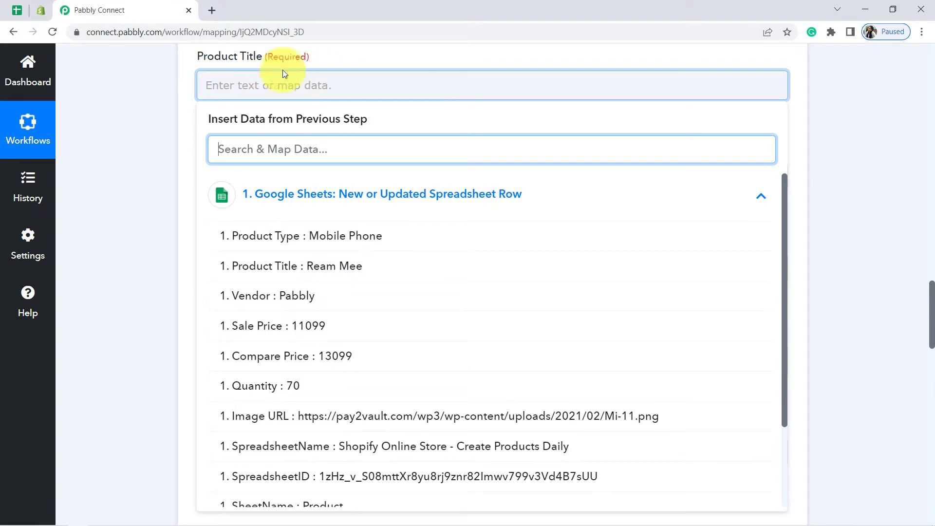
{"action": "left_click", "coordinate": [325, 268]}
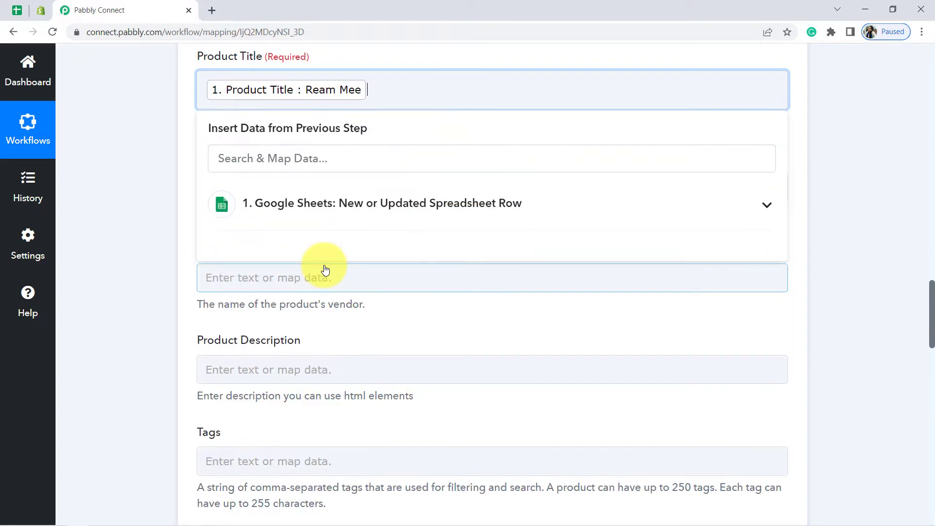
{"action": "left_click", "coordinate": [103, 187]}
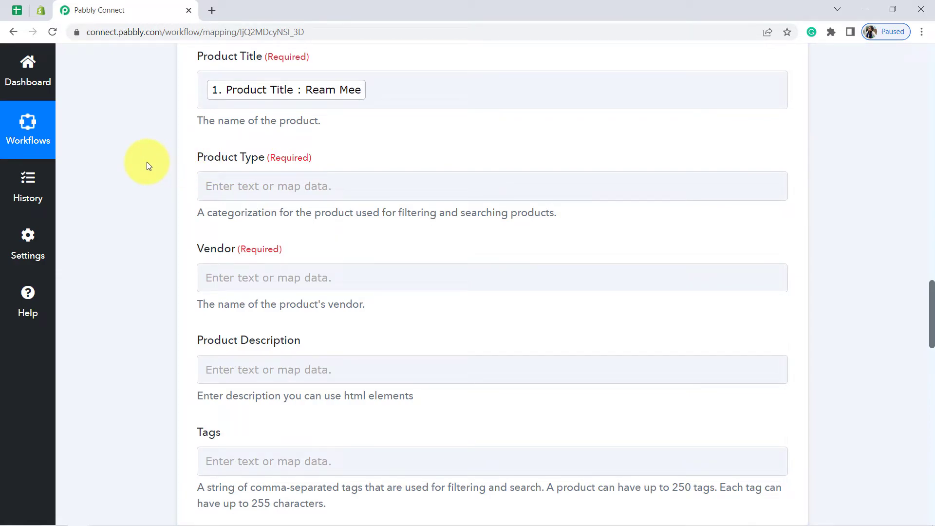
- Map the Product Type field to the Product Type value from the Google Sheets trigger
{"action": "left_click", "coordinate": [262, 186]}
{"action": "left_click", "coordinate": [129, 184]}
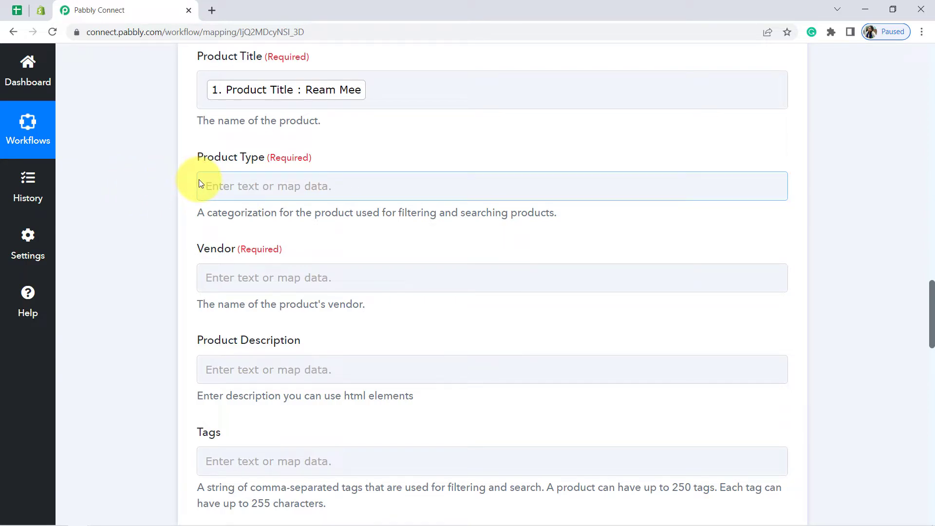
{"action": "left_click", "coordinate": [233, 185]}
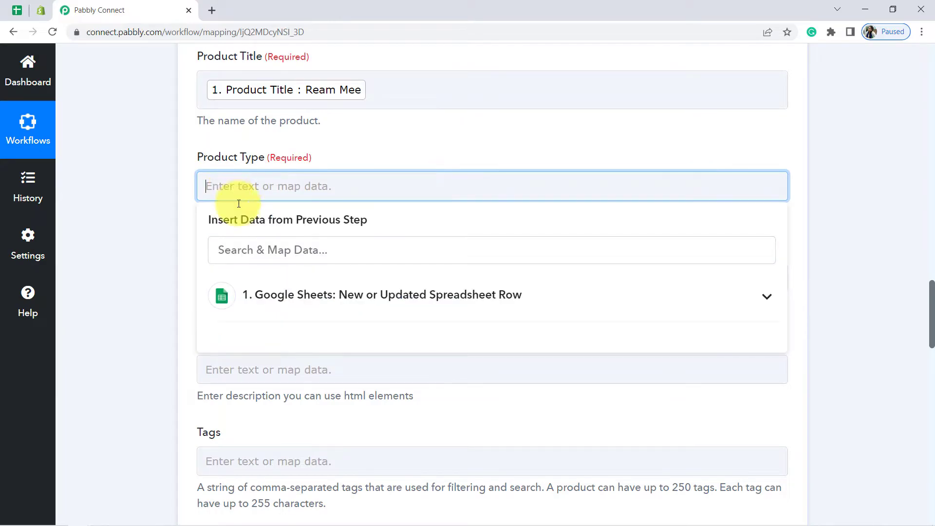
{"action": "left_click", "coordinate": [290, 296]}
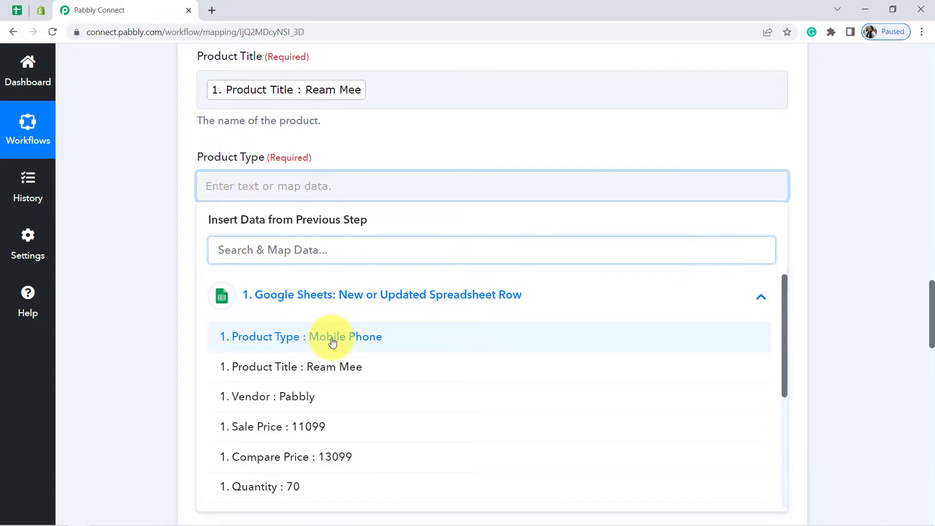
{"action": "left_click", "coordinate": [372, 335]}
{"action": "left_click", "coordinate": [126, 264]}
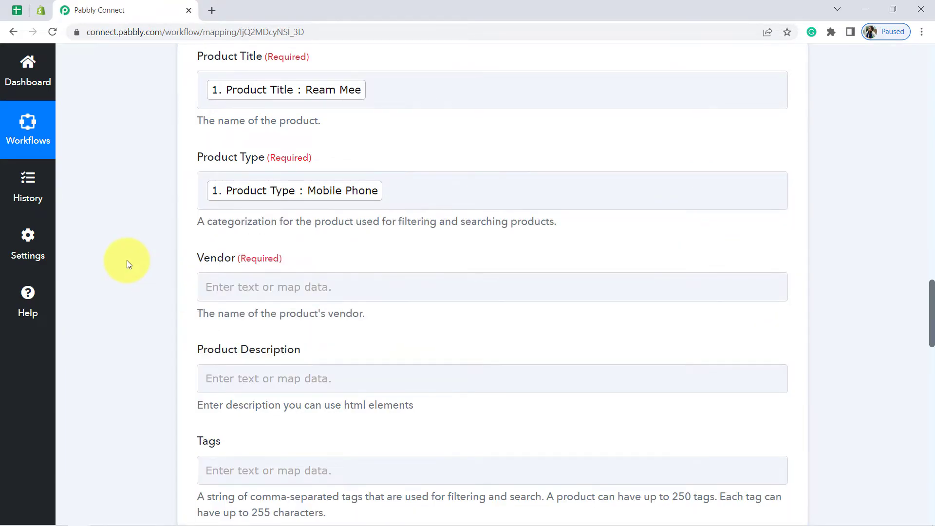
- Map the Vendor field to the Vendor value from the Google Sheets trigger
{"action": "left_click", "coordinate": [272, 282]}
{"action": "left_click", "coordinate": [321, 396]}
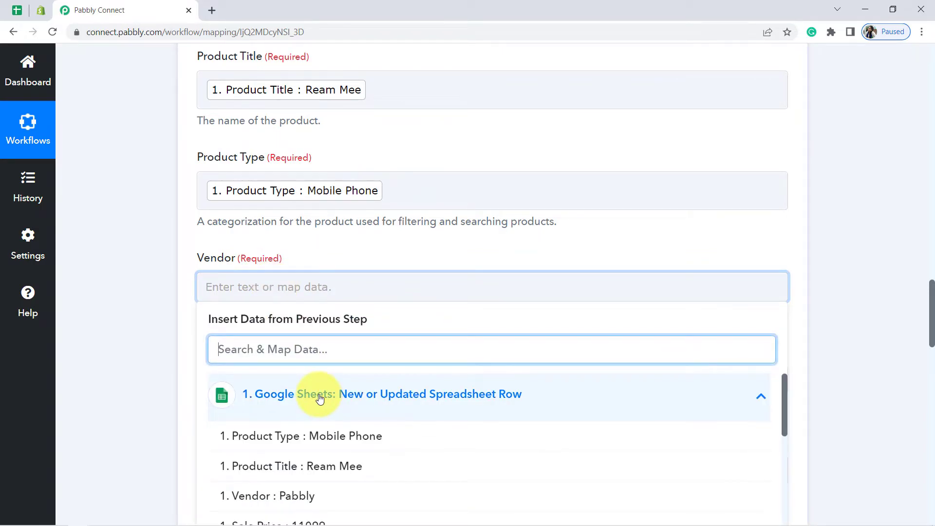
{"action": "left_click", "coordinate": [302, 497]}
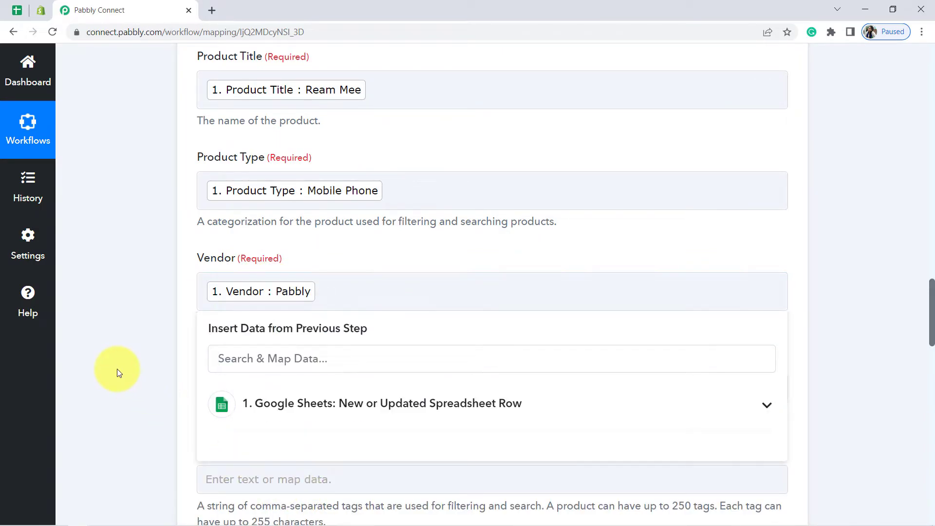
{"action": "left_click", "coordinate": [117, 369]}
{"action": "scroll", "coordinate": [117, 369], "scroll_direction": "down", "scroll_amount": 2}
{"action": "scroll", "coordinate": [117, 369], "scroll_direction": "down", "scroll_amount": 2}
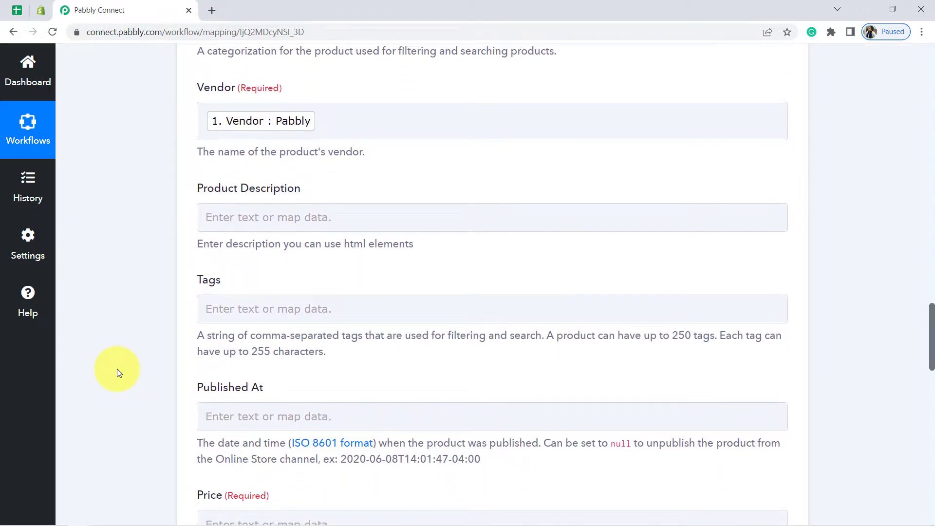
{"action": "left_click", "coordinate": [282, 219]}
{"action": "left_click", "coordinate": [282, 220]}
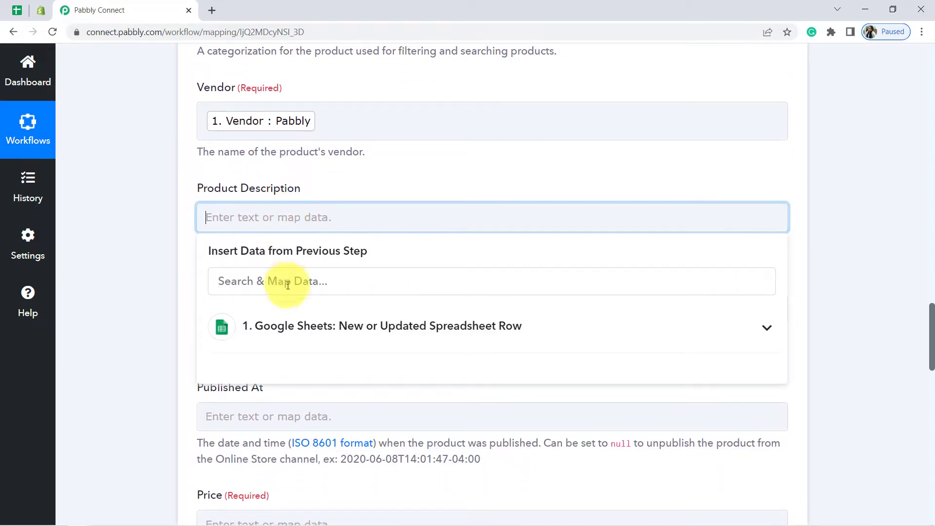
{"action": "left_click", "coordinate": [289, 340]}
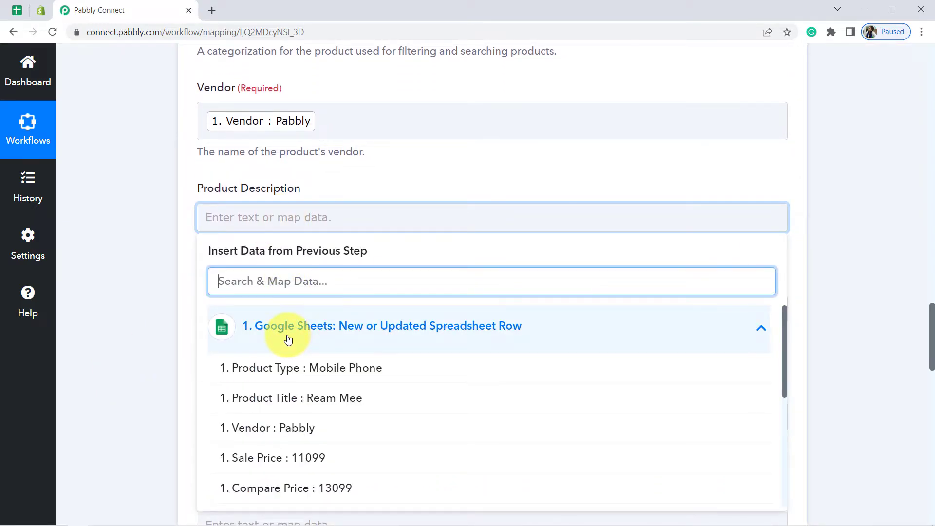
{"action": "left_click", "coordinate": [142, 307]}
- Map the Shopify action's Price field to the Sale Price value from the Google Sheets trigger
{"action": "scroll", "coordinate": [143, 307], "scroll_direction": "down", "scroll_amount": 1}
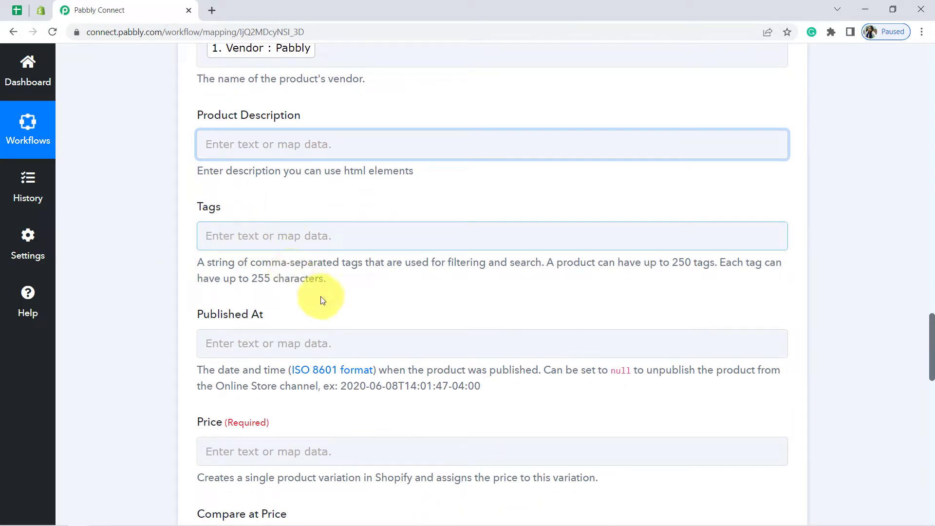
{"action": "scroll", "coordinate": [163, 305], "scroll_direction": "down", "scroll_amount": 3}
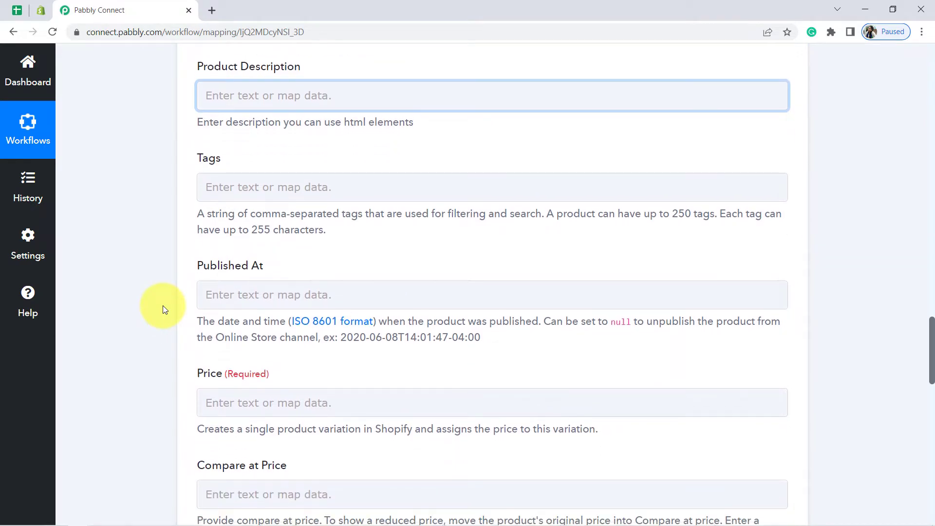
{"action": "scroll", "coordinate": [162, 306], "scroll_direction": "down", "scroll_amount": 1}
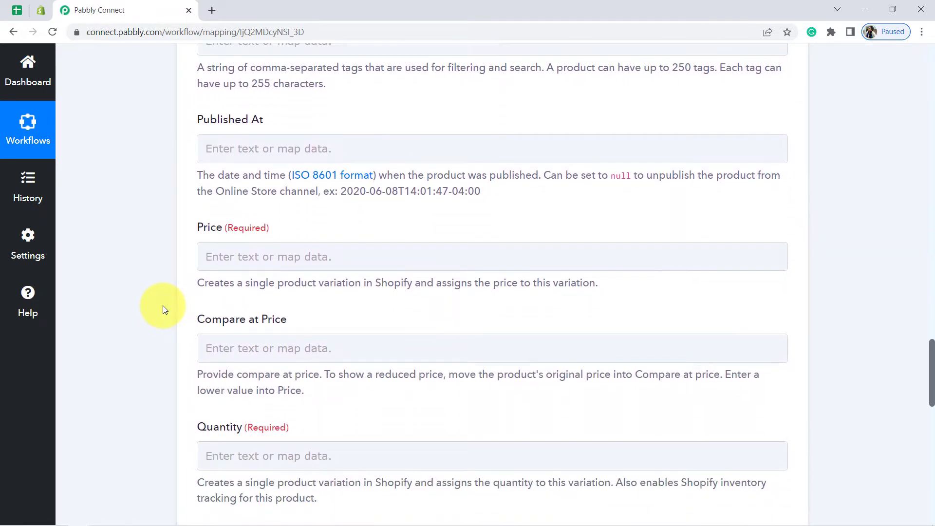
{"action": "left_click", "coordinate": [243, 232]}
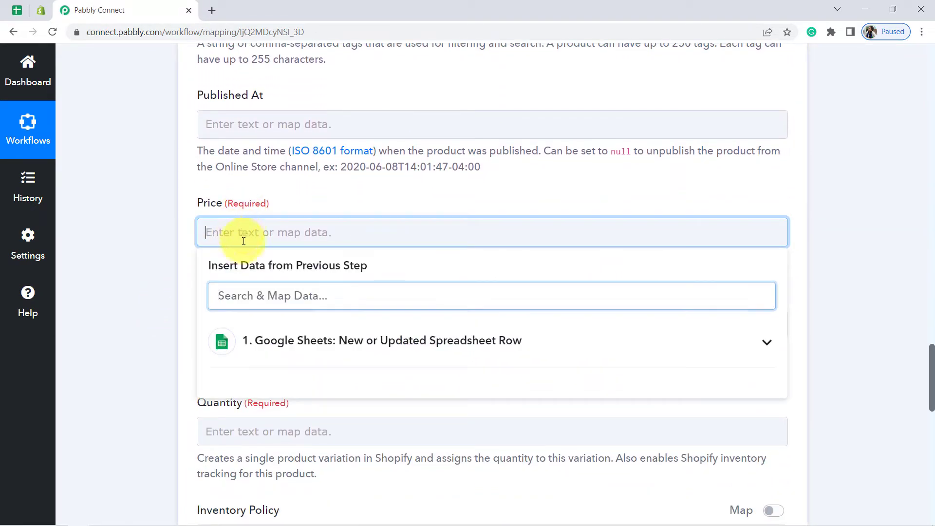
{"action": "left_click", "coordinate": [277, 350]}
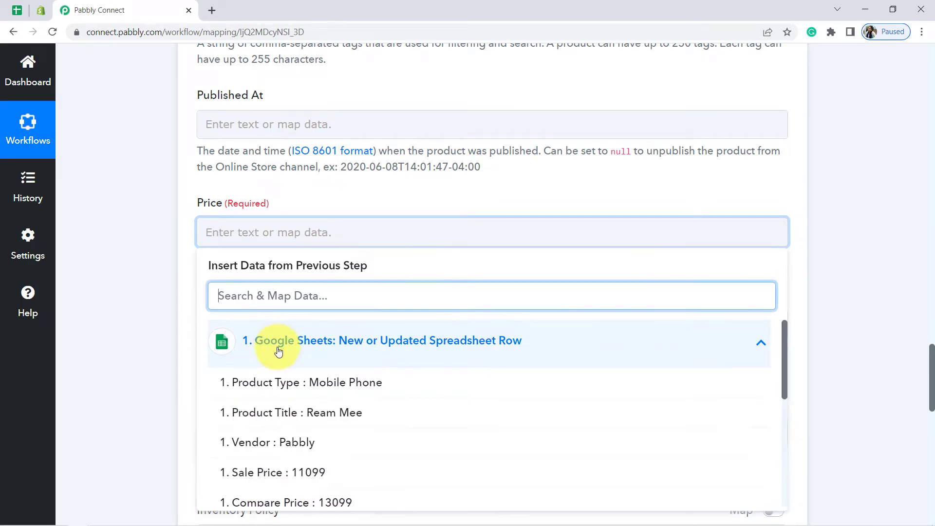
{"action": "left_click", "coordinate": [294, 474]}
{"action": "left_click", "coordinate": [151, 351]}
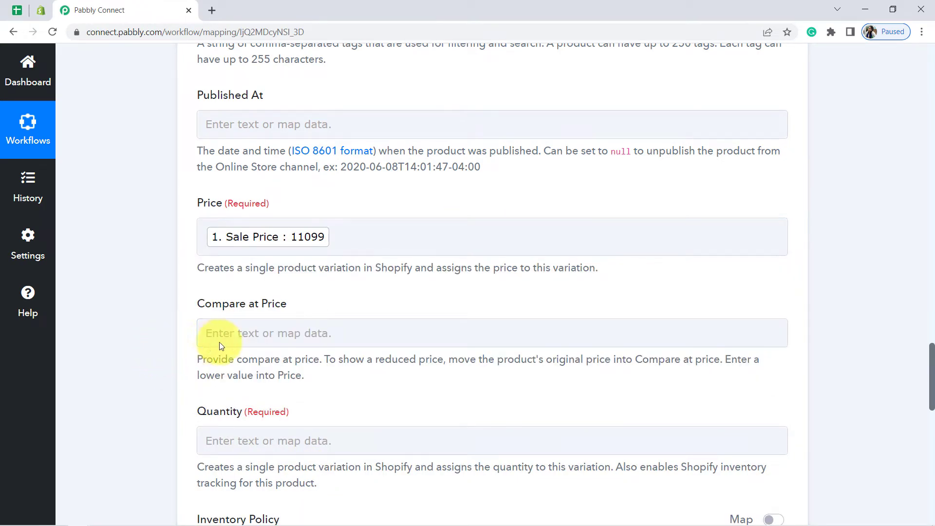
- Map the Compare at Price field to the Compare Price value from the Google Sheets trigger
{"action": "left_click", "coordinate": [219, 335]}
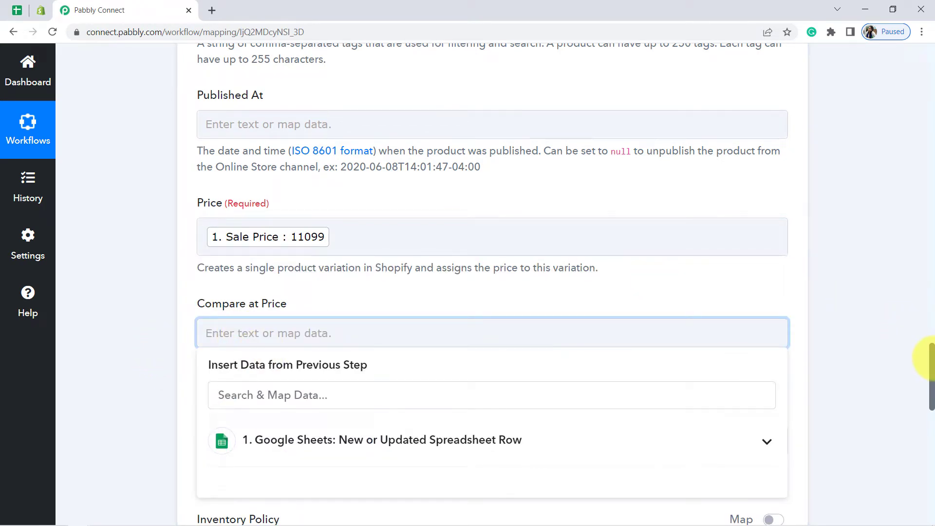
{"action": "scroll", "coordinate": [932, 366], "scroll_direction": "down", "scroll_amount": 4}
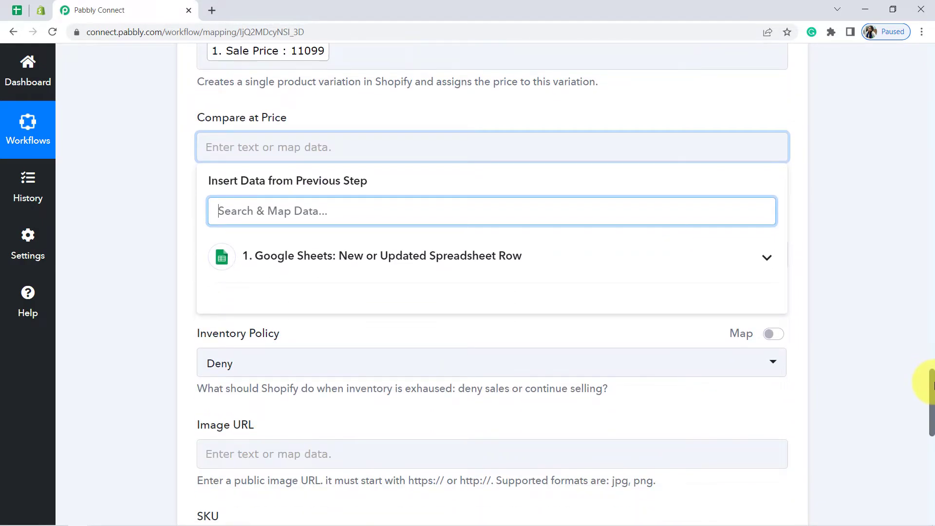
{"action": "left_click", "coordinate": [746, 265]}
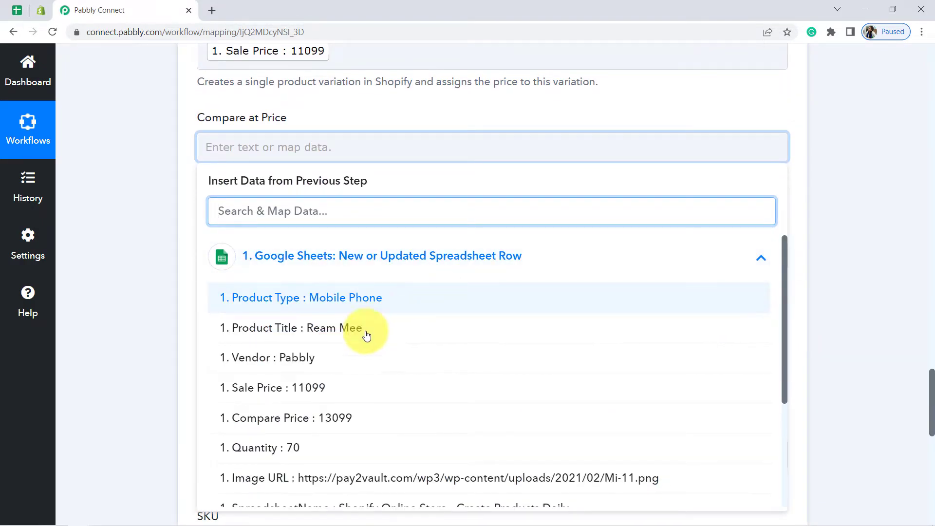
{"action": "left_click", "coordinate": [291, 419]}
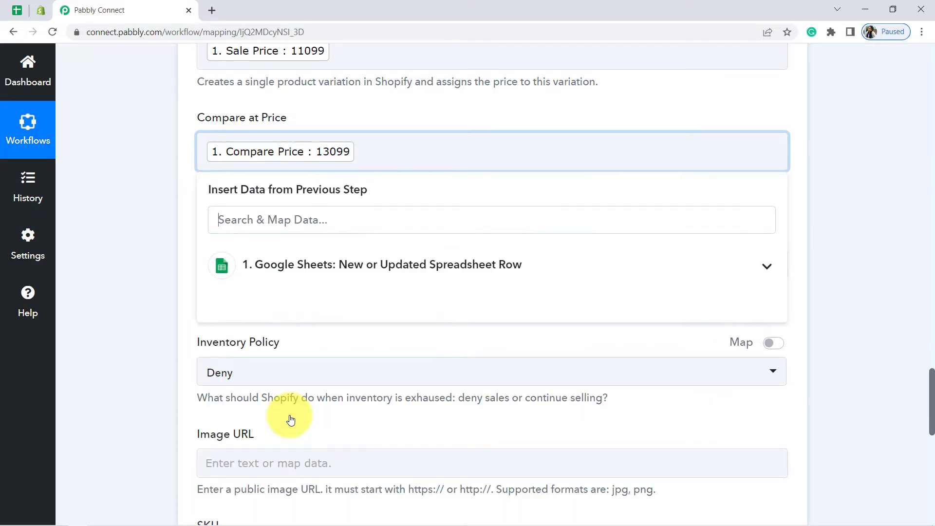
{"action": "left_click", "coordinate": [120, 303]}
- Map the required Quantity field to the Quantity value from the Google Sheets trigger
{"action": "left_click", "coordinate": [270, 262]}
{"action": "left_click", "coordinate": [349, 377]}
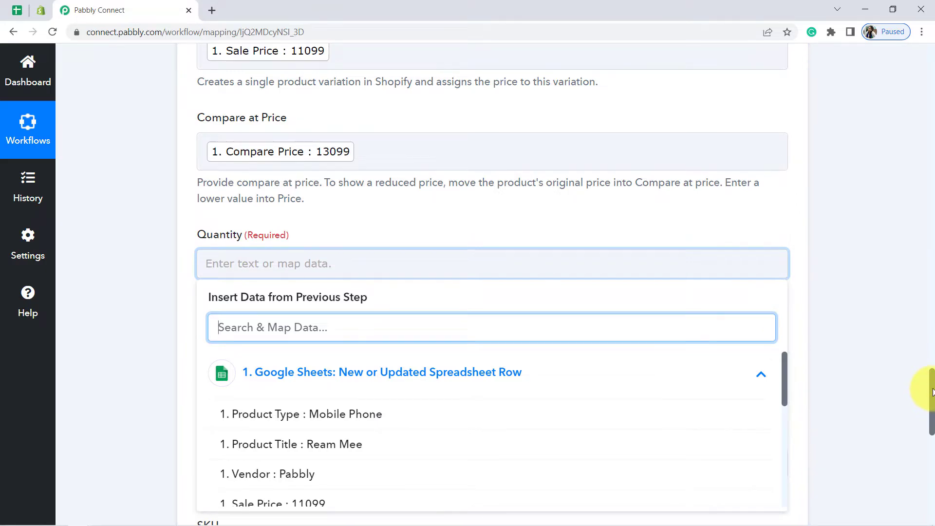
{"action": "left_click_drag", "start_coordinate": [933, 392], "coordinate": [913, 407]}
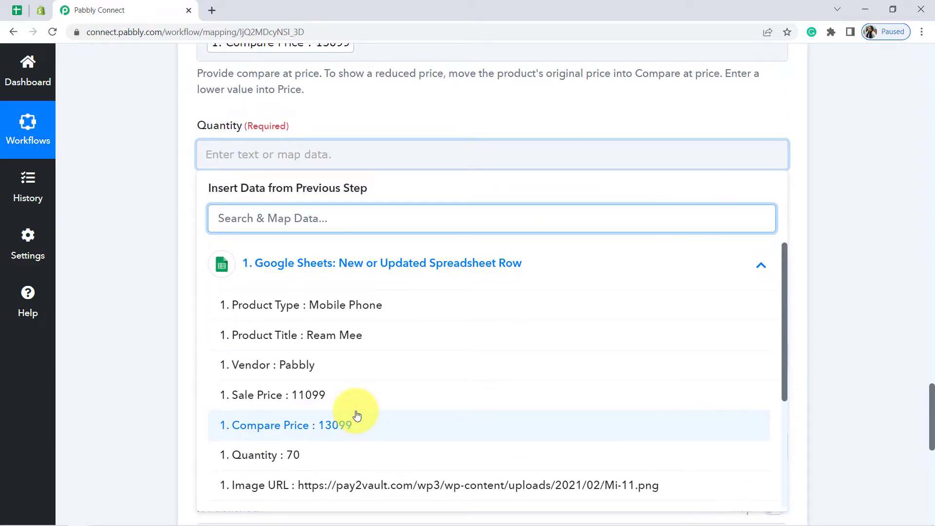
{"action": "left_click", "coordinate": [260, 455]}
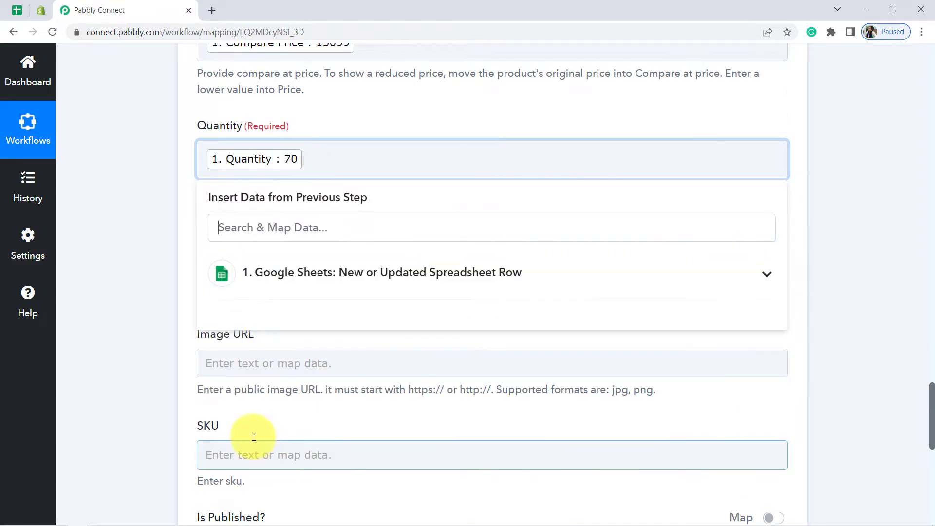
{"action": "left_click", "coordinate": [104, 278]}
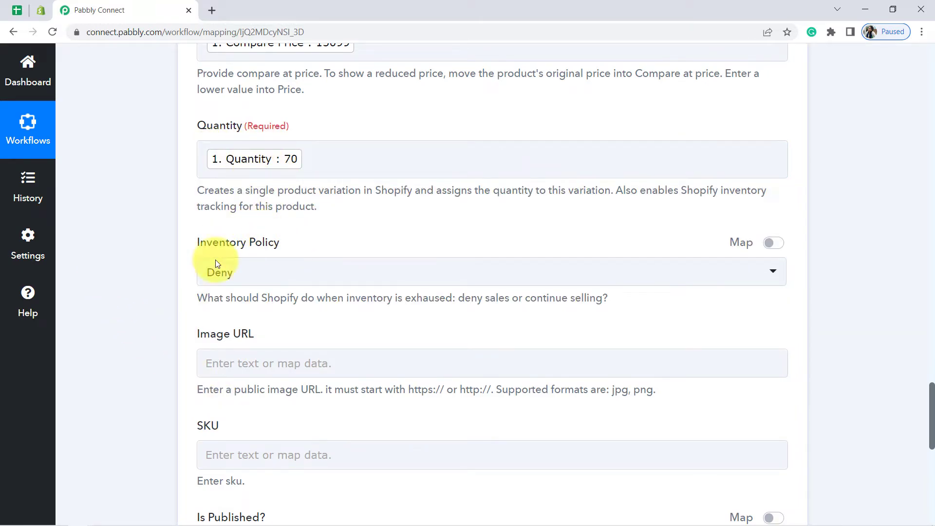
- Map the Image URL field to the Image URL value from the Google Sheets trigger
{"action": "mouse_move", "coordinate": [932, 396]}
{"action": "left_mouse_down"}
{"action": "mouse_move", "coordinate": [932, 428]}
{"action": "mouse_move", "coordinate": [932, 408]}
{"action": "left_mouse_up"}
{"action": "left_click", "coordinate": [390, 221]}
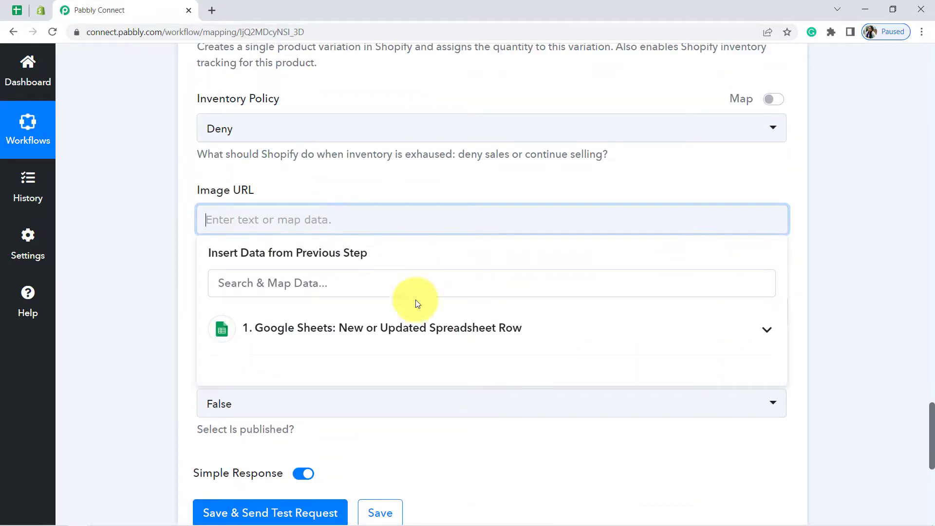
{"action": "left_click", "coordinate": [531, 336]}
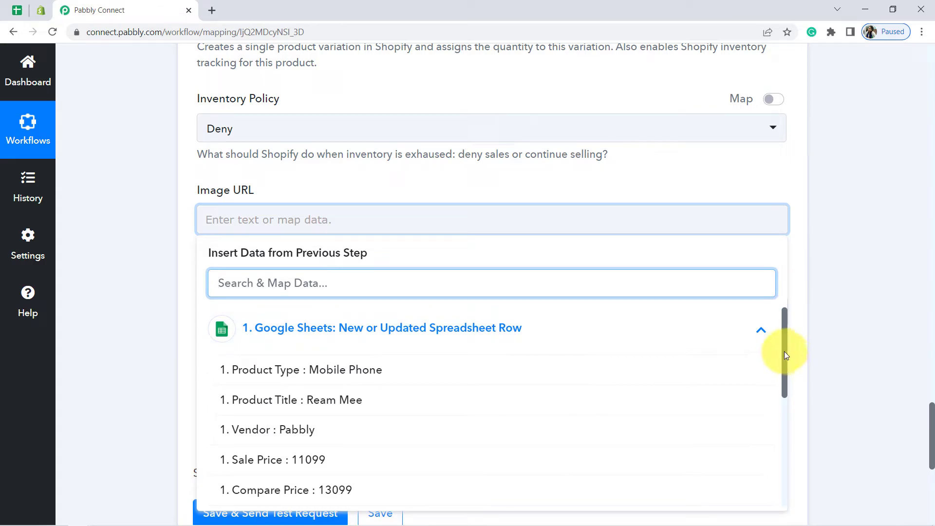
{"action": "left_click_drag", "start_coordinate": [783, 350], "coordinate": [800, 428]}
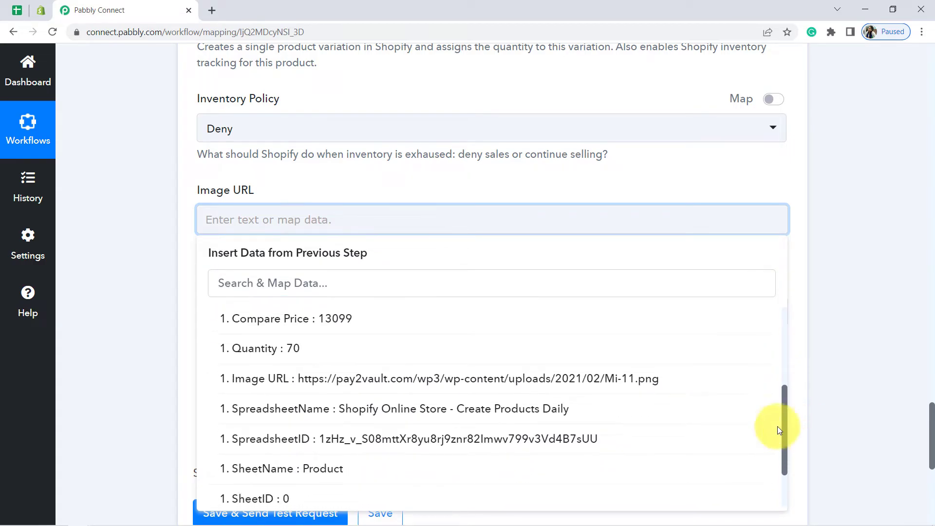
{"action": "left_click", "coordinate": [612, 383]}
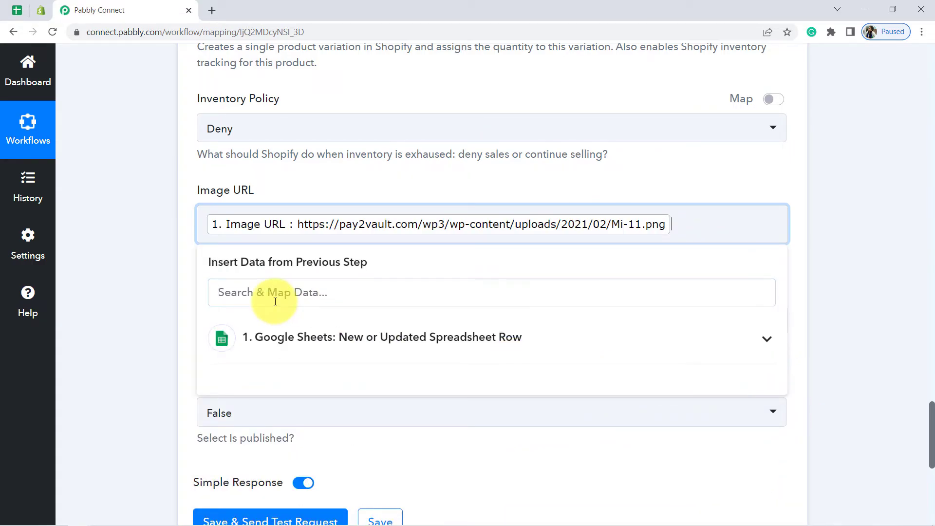
{"action": "left_click", "coordinate": [116, 271]}
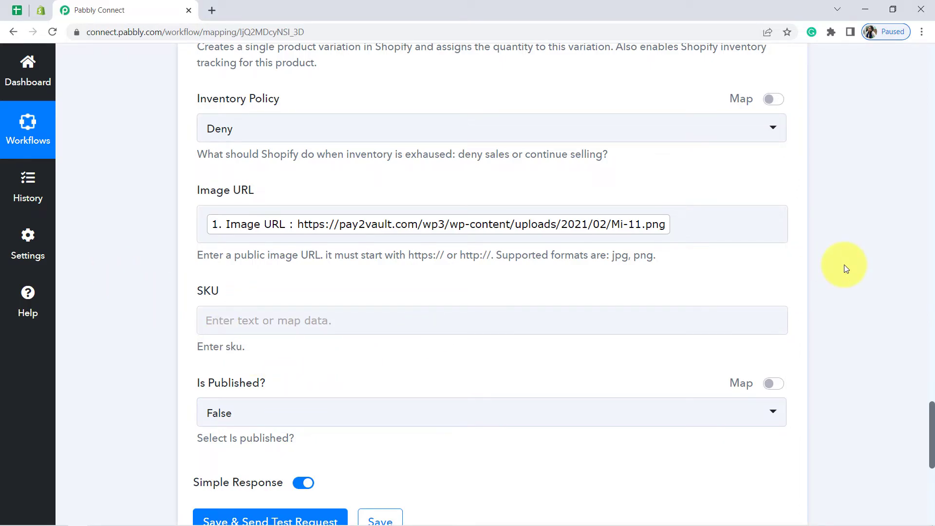
- Switch to the Shopify admin, close the settings and look through the existing product list
{"action": "left_click_drag", "start_coordinate": [932, 411], "coordinate": [922, 439]}
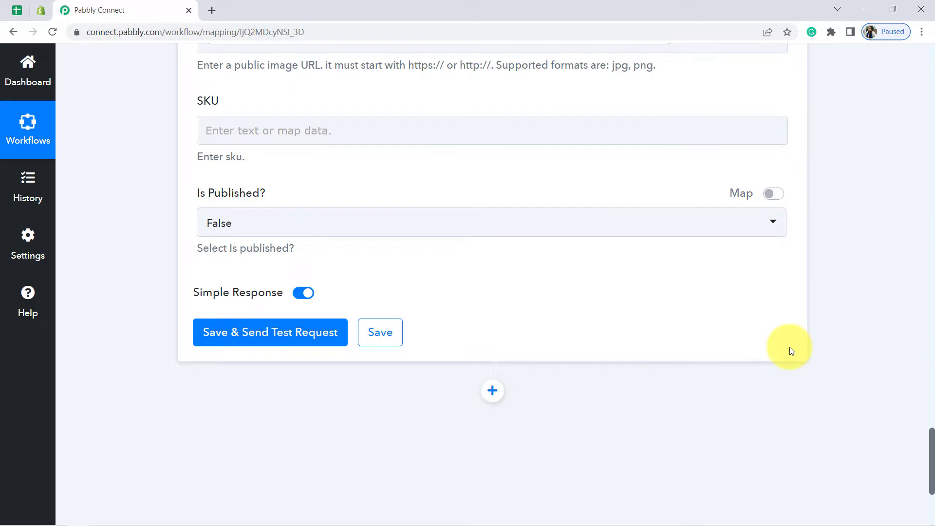
{"action": "left_click", "coordinate": [35, 10]}
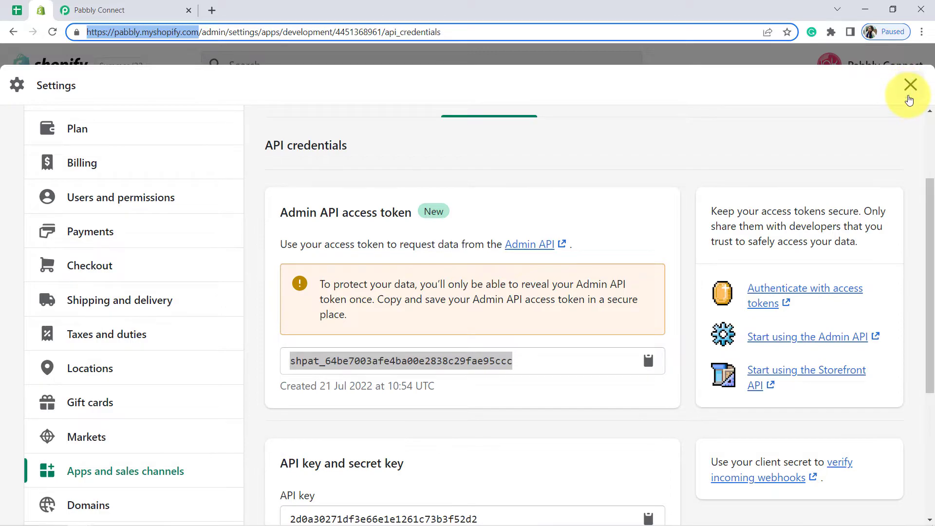
{"action": "left_click", "coordinate": [907, 84]}
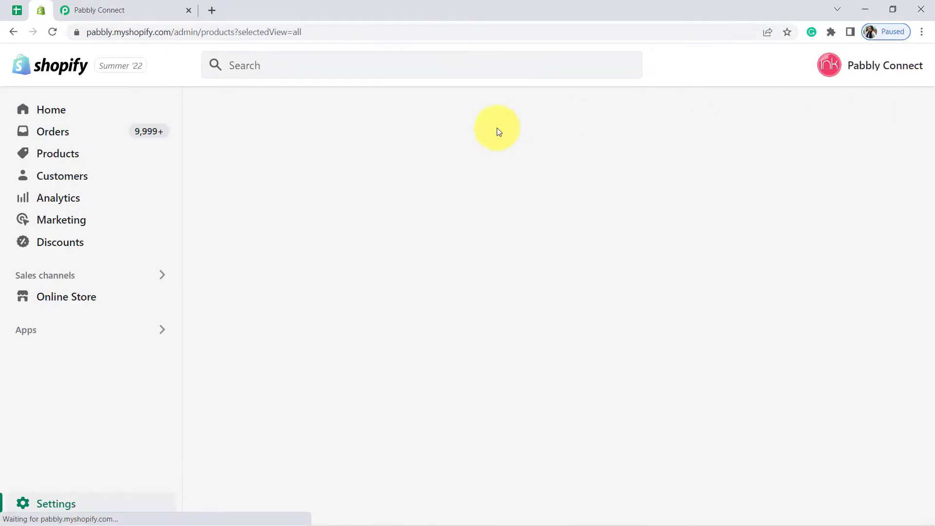
{"action": "left_click", "coordinate": [43, 157]}
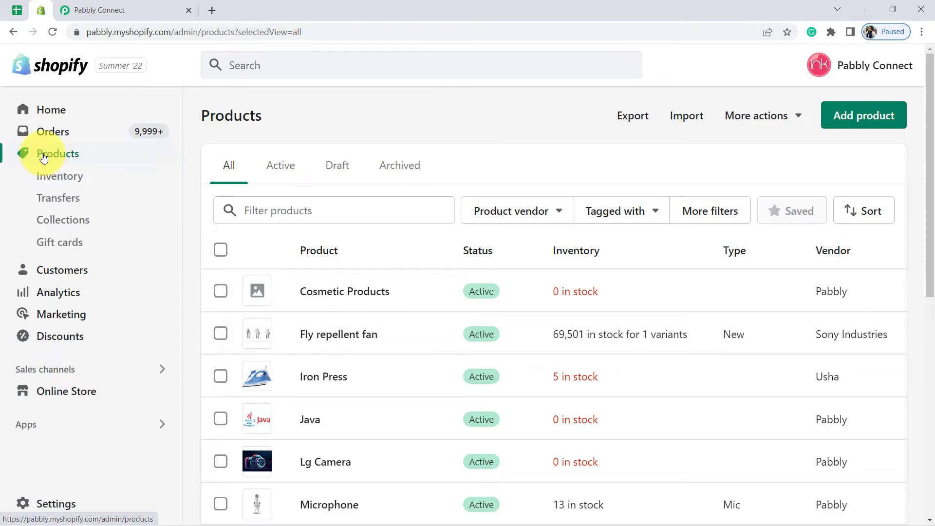
{"action": "left_click_drag", "start_coordinate": [930, 146], "coordinate": [922, 188]}
- Return to Pabbly Connect, save the Shopify action with a test request and review the received response
{"action": "left_click", "coordinate": [76, 4]}
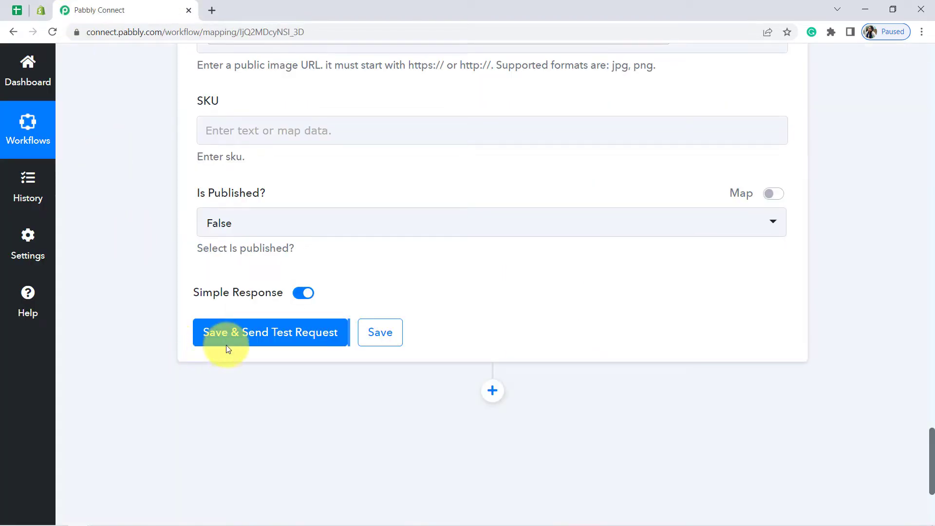
{"action": "left_click", "coordinate": [254, 334]}
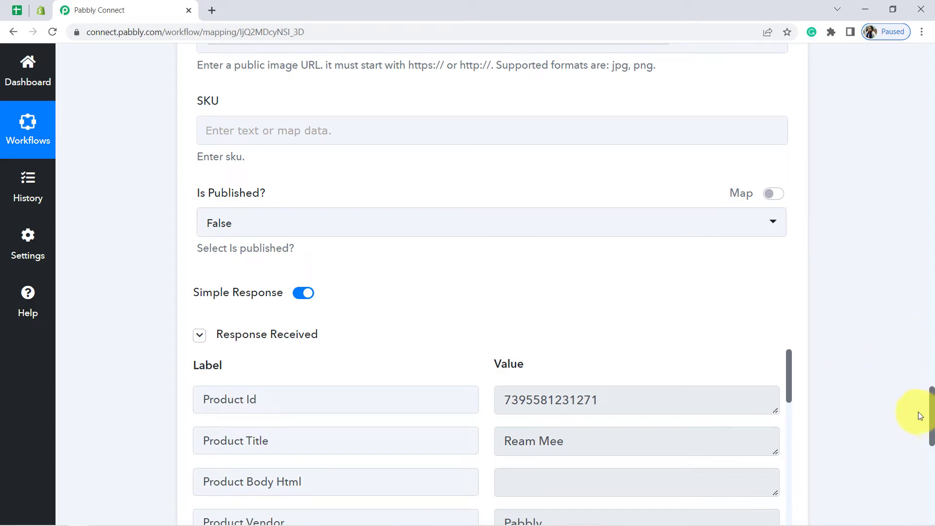
{"action": "left_click_drag", "start_coordinate": [932, 413], "coordinate": [930, 438]}
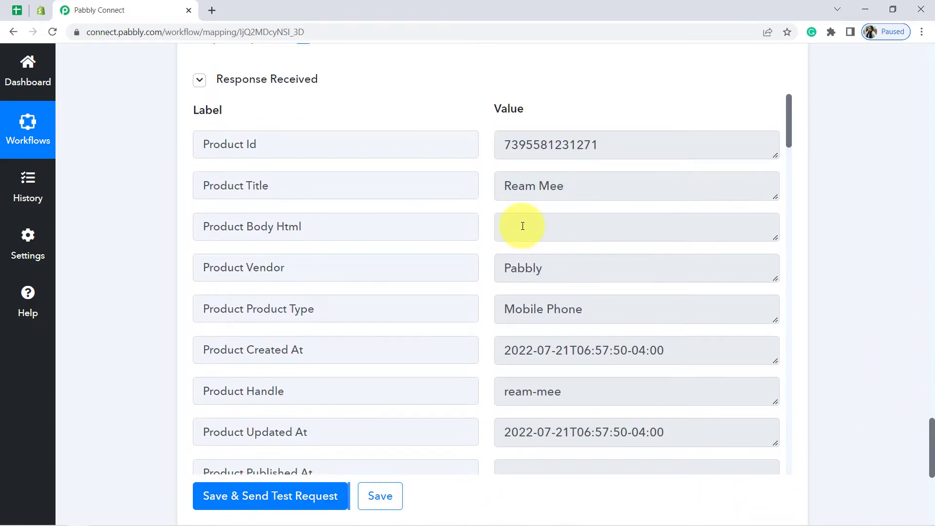
- Switch to the Shopify admin, reload the product list and open the Ream Mee product
{"action": "left_click", "coordinate": [38, 11]}
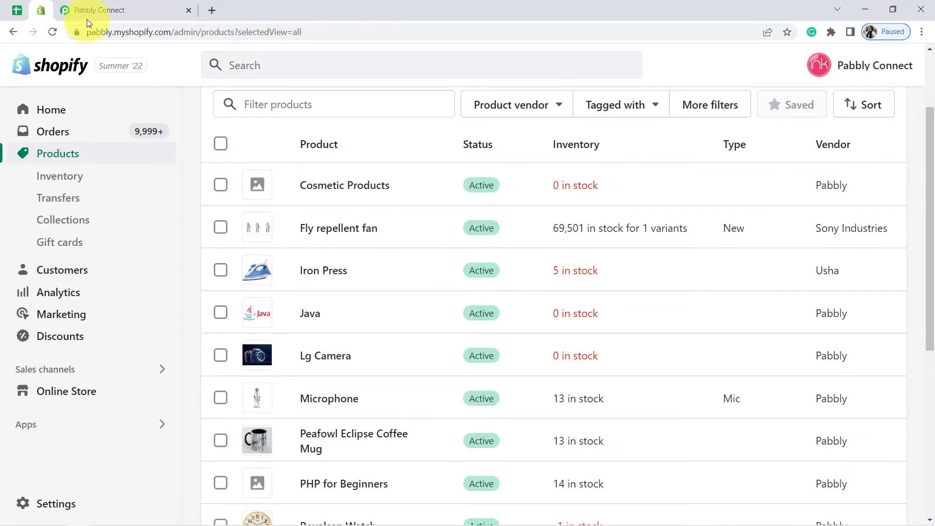
{"action": "left_click", "coordinate": [238, 33]}
{"action": "key", "text": "Return"}
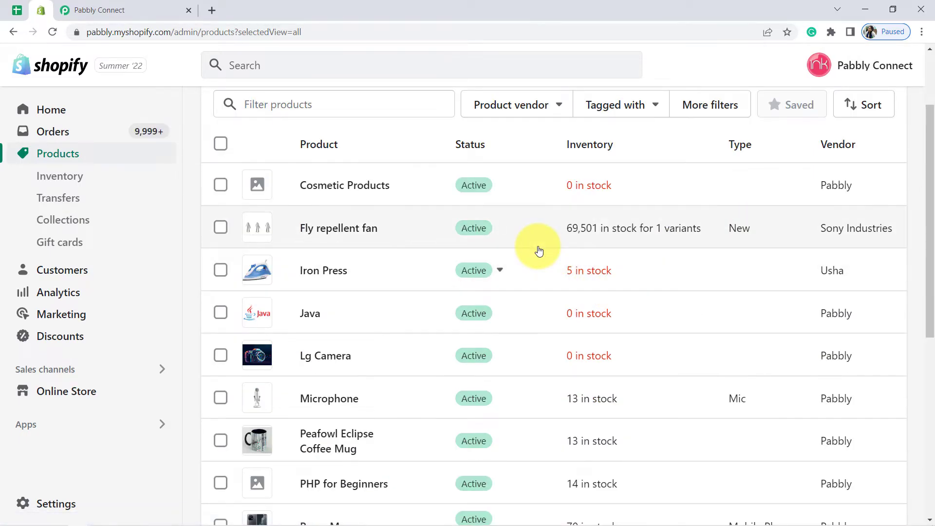
{"action": "left_click_drag", "start_coordinate": [930, 183], "coordinate": [922, 283]}
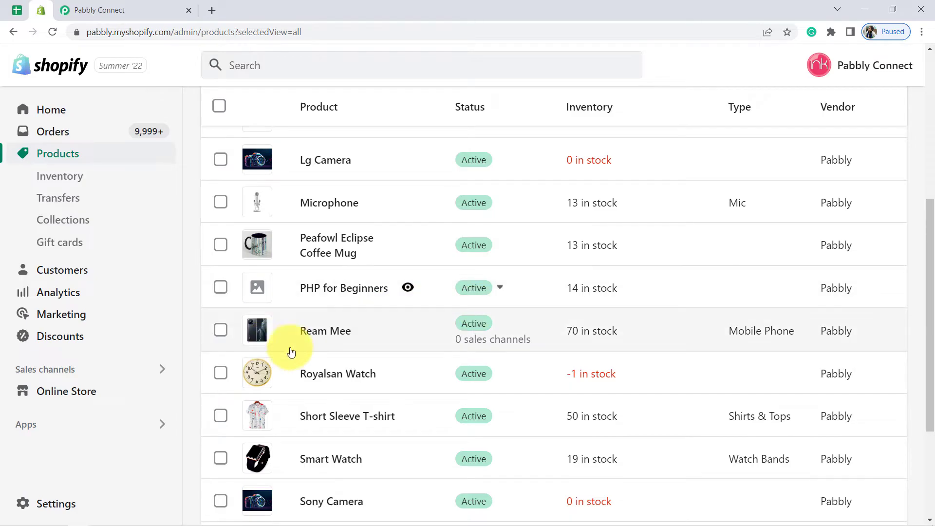
{"action": "left_click", "coordinate": [328, 336]}
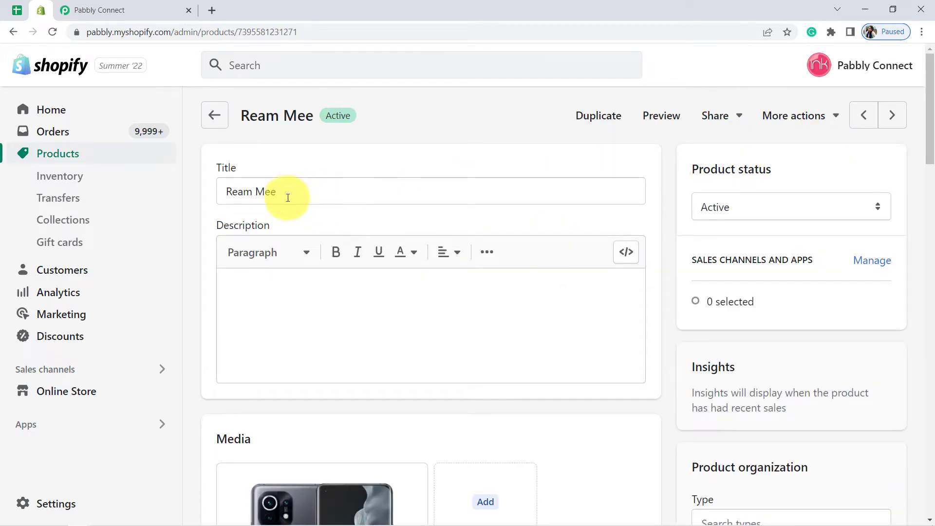
- Check the Ream Mee product's details and compare its media with the image linked in the Google Sheets row
{"action": "scroll", "coordinate": [922, 198], "scroll_direction": "down", "scroll_amount": 6}
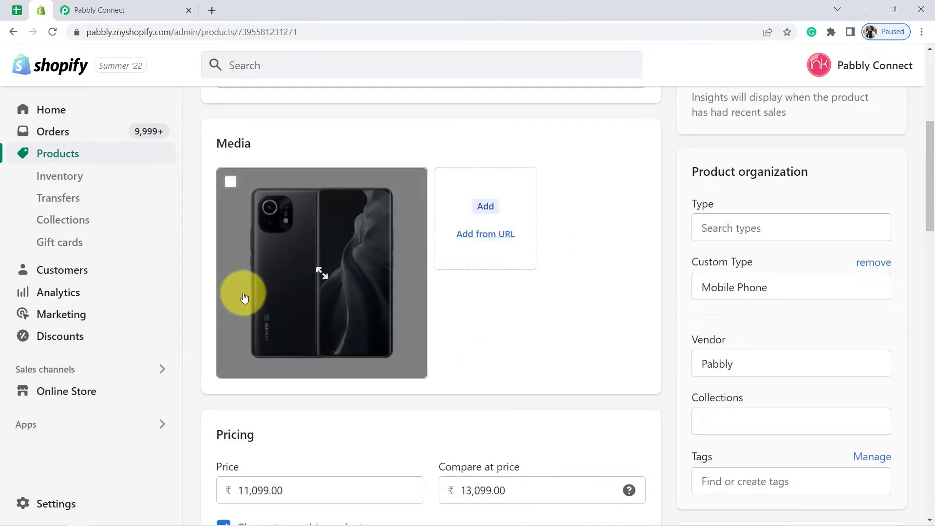
{"action": "left_click", "coordinate": [16, 9]}
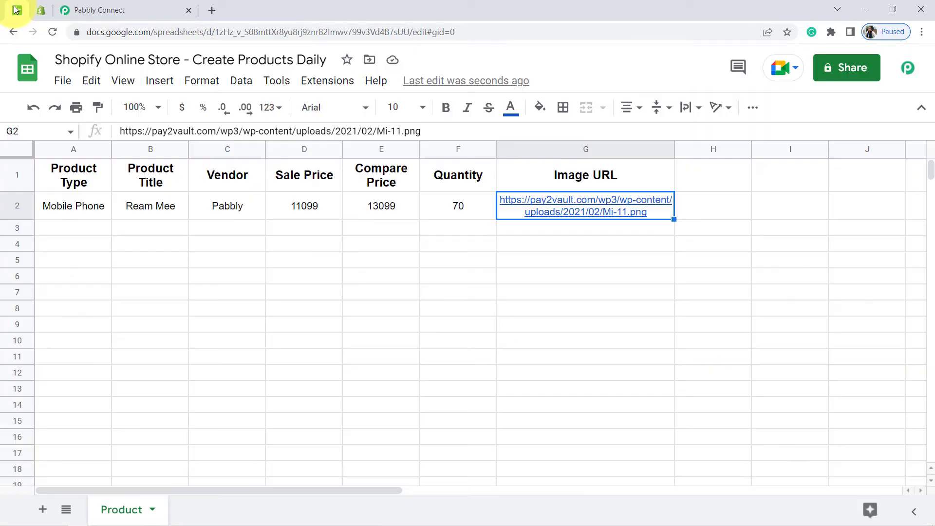
{"action": "mouse_move", "coordinate": [571, 212]}
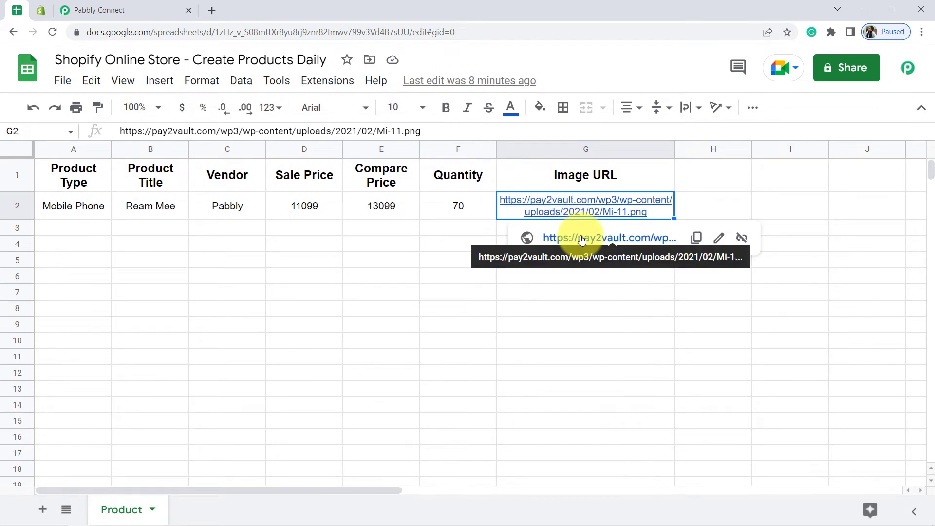
{"action": "left_click", "coordinate": [581, 237]}
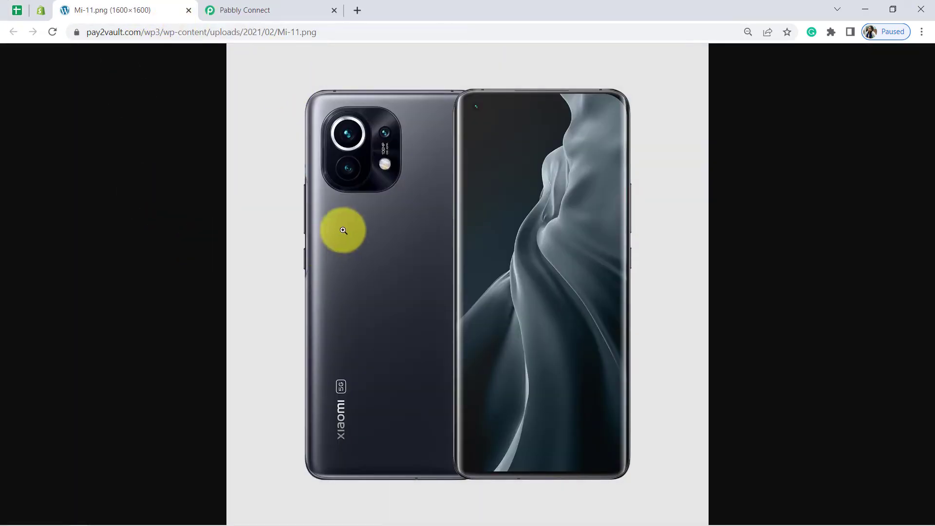
{"action": "left_click", "coordinate": [42, 9]}
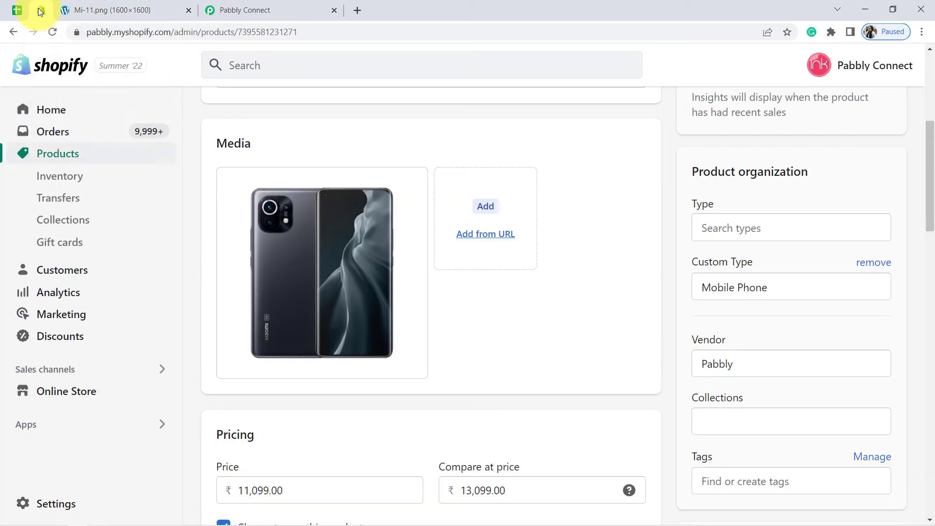
- Compare the Shopify product's price and compare-at price with the sale and compare prices in the Google Sheets row
{"action": "left_click_drag", "start_coordinate": [931, 129], "coordinate": [934, 196]}
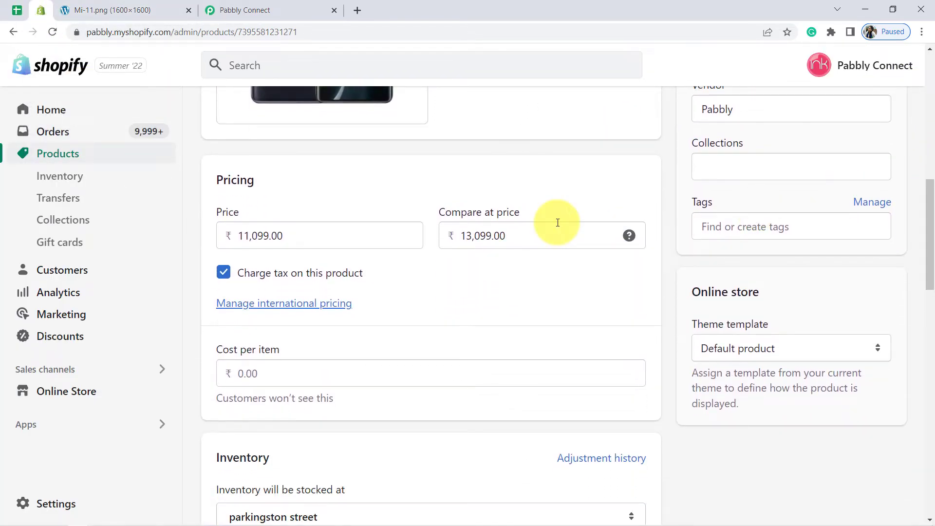
{"action": "left_click", "coordinate": [14, 13]}
{"action": "left_click", "coordinate": [241, 242]}
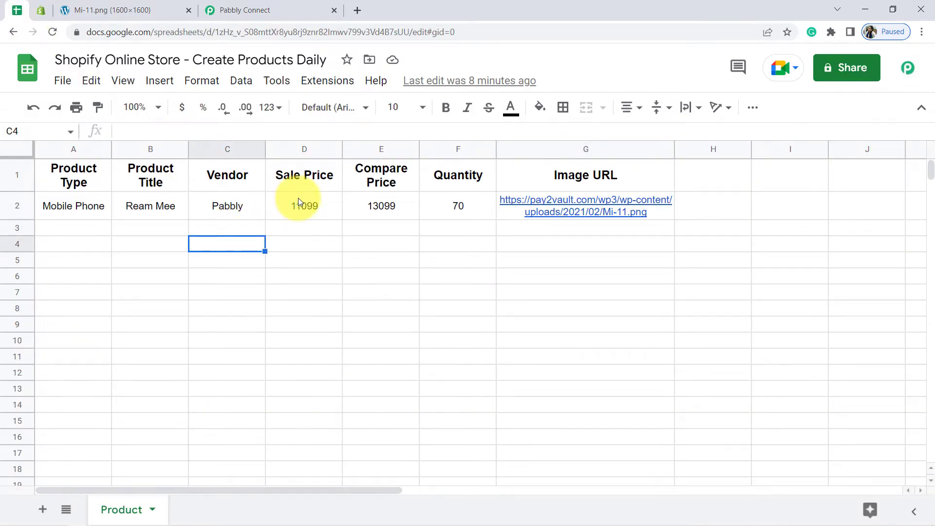
{"action": "left_click", "coordinate": [296, 198]}
{"action": "key", "text": "shift+Right"}
{"action": "left_click", "coordinate": [225, 216]}
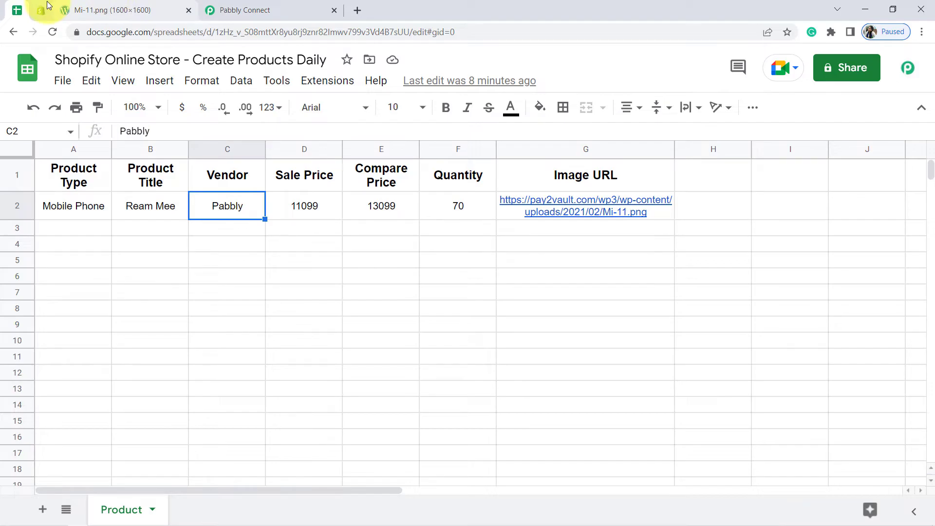
- Return to the Shopify product page and search it for "quanti" to check the available quantity
{"action": "left_click", "coordinate": [39, 13]}
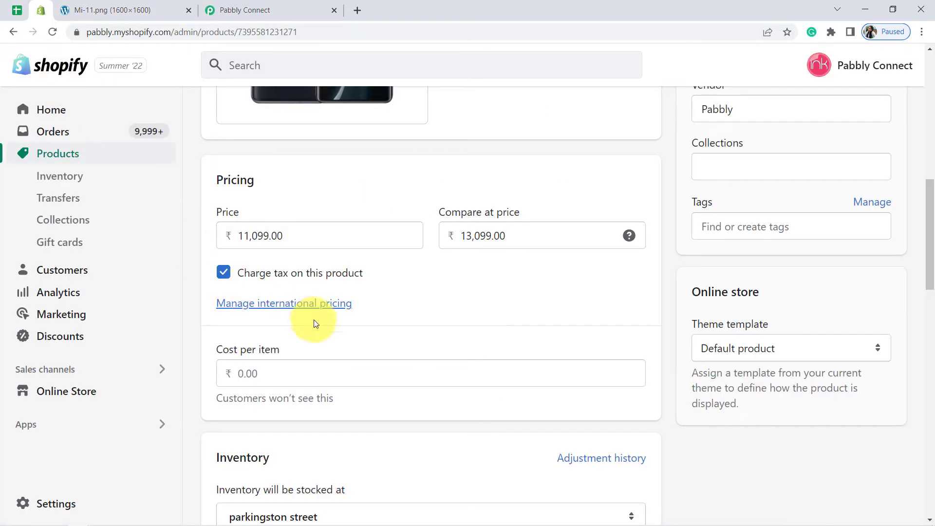
{"action": "scroll", "coordinate": [324, 326], "scroll_direction": "down", "scroll_amount": 3}
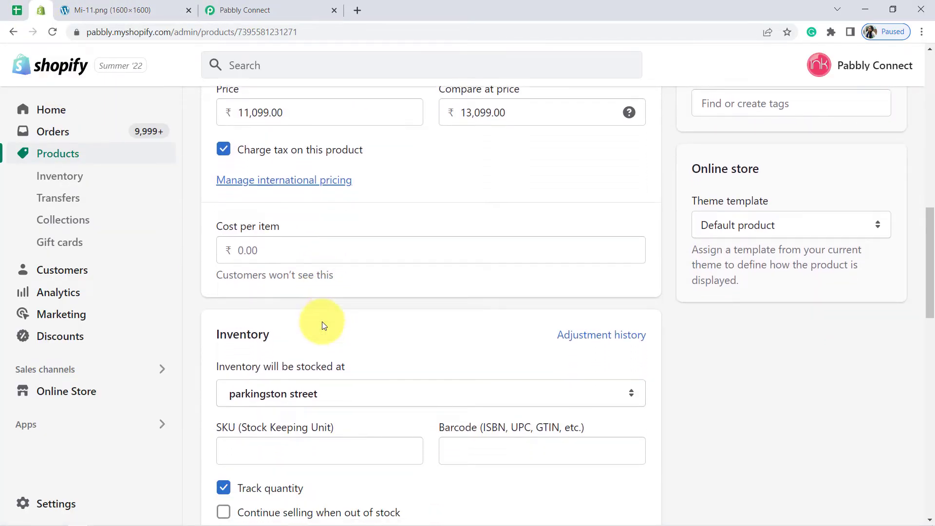
{"action": "scroll", "coordinate": [323, 326], "scroll_direction": "down", "scroll_amount": 7}
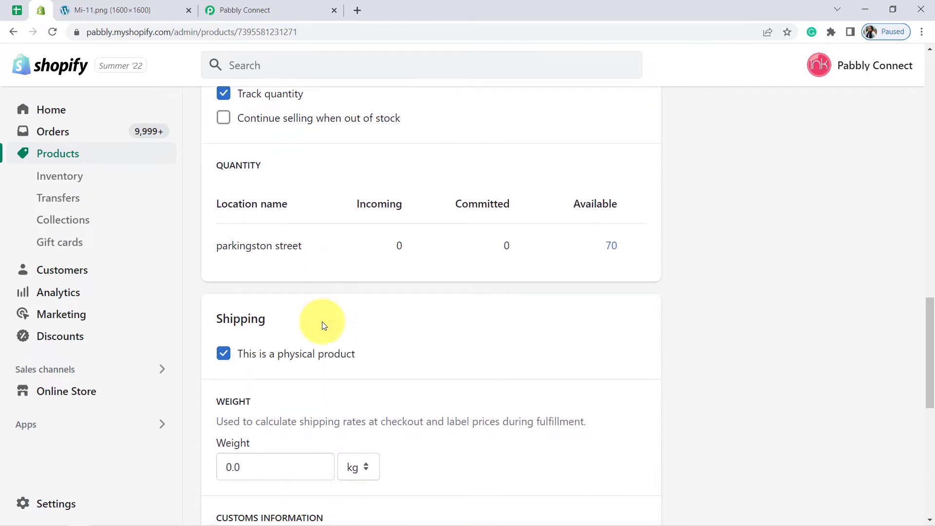
{"action": "scroll", "coordinate": [324, 326], "scroll_direction": "down", "scroll_amount": 5}
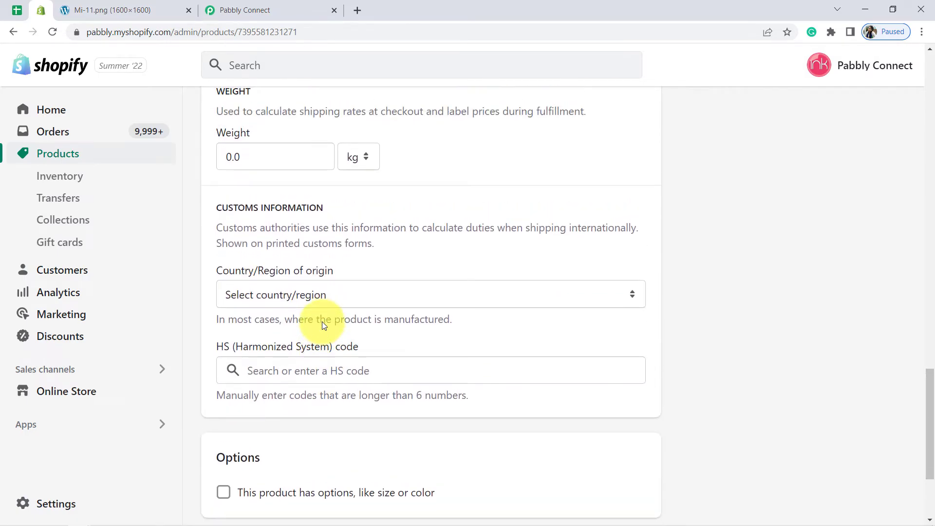
{"action": "key", "text": "ctrl+f"}
{"action": "type", "text": "quanti"}
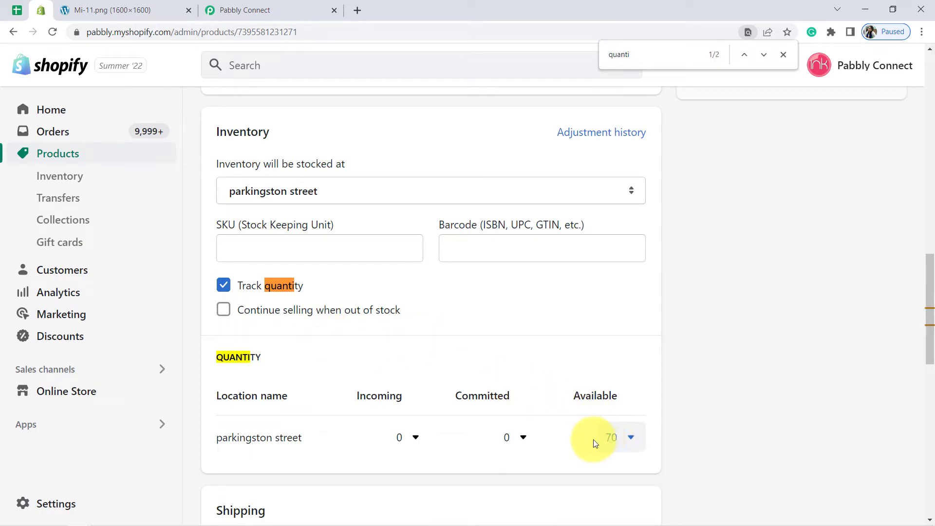
{"action": "double_click", "coordinate": [611, 437]}
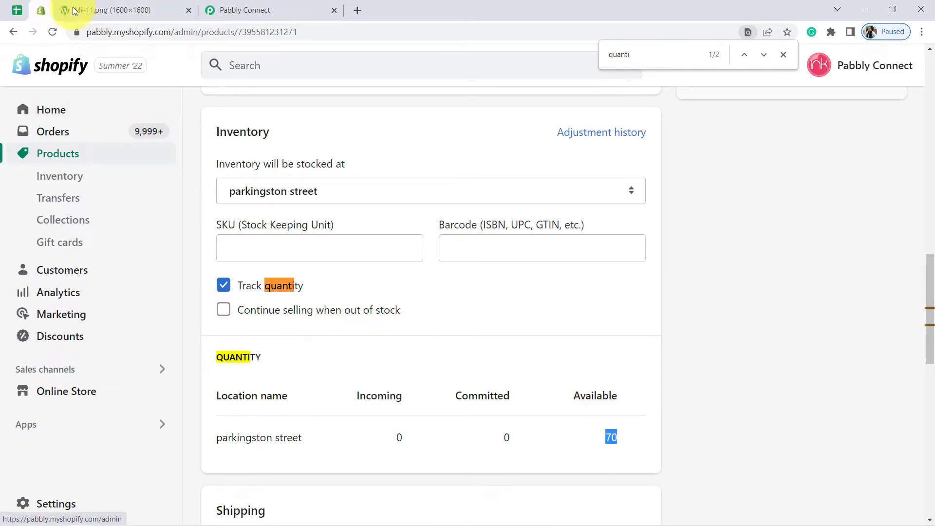
- Close the Mi-11.png image page and switch to the product spreadsheet in Google Sheets
{"action": "left_click", "coordinate": [105, 10]}
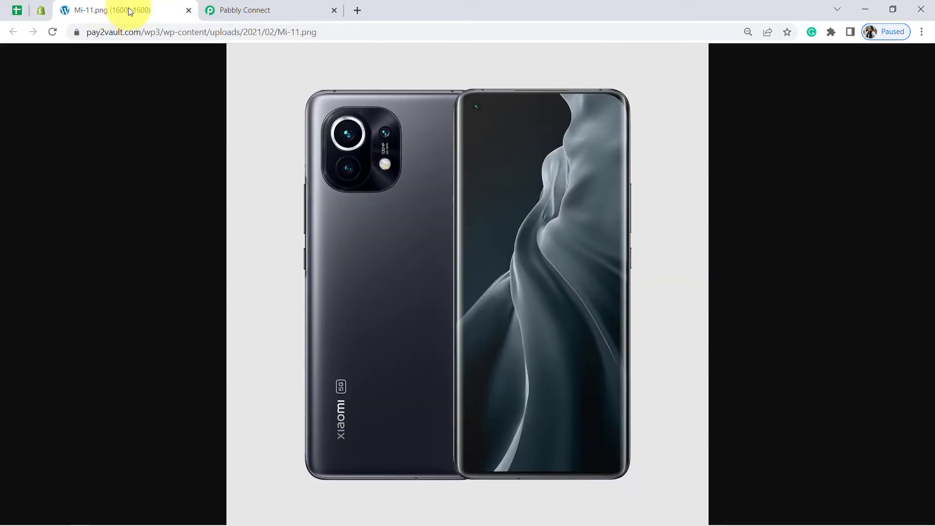
{"action": "left_click", "coordinate": [189, 11]}
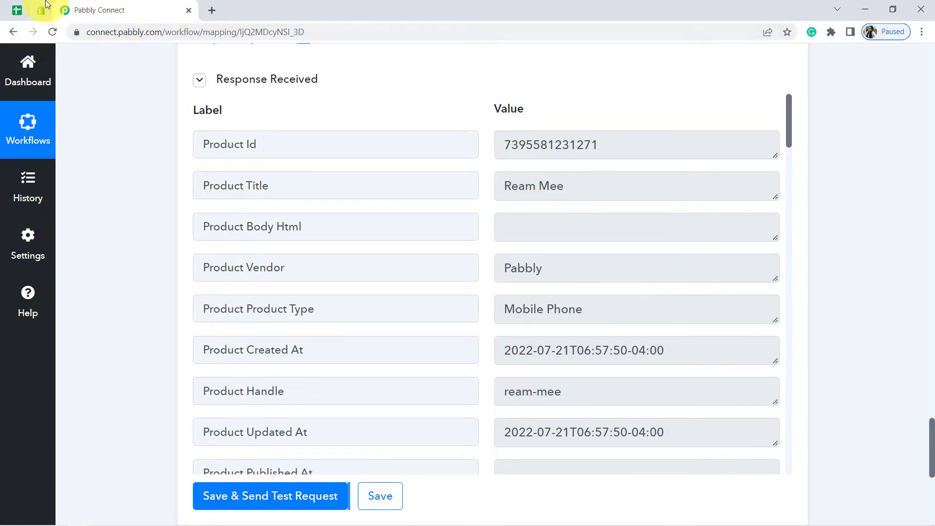
{"action": "left_click", "coordinate": [17, 10]}
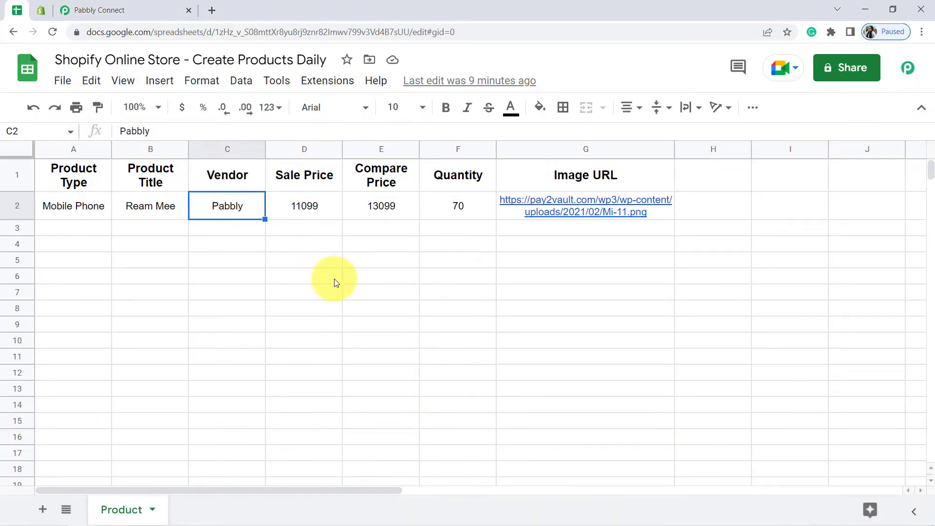
- Select the empty range A3:G16 and check the Send On Event setting of the Pabbly Connect Webhooks extension
{"action": "left_click", "coordinate": [389, 260]}
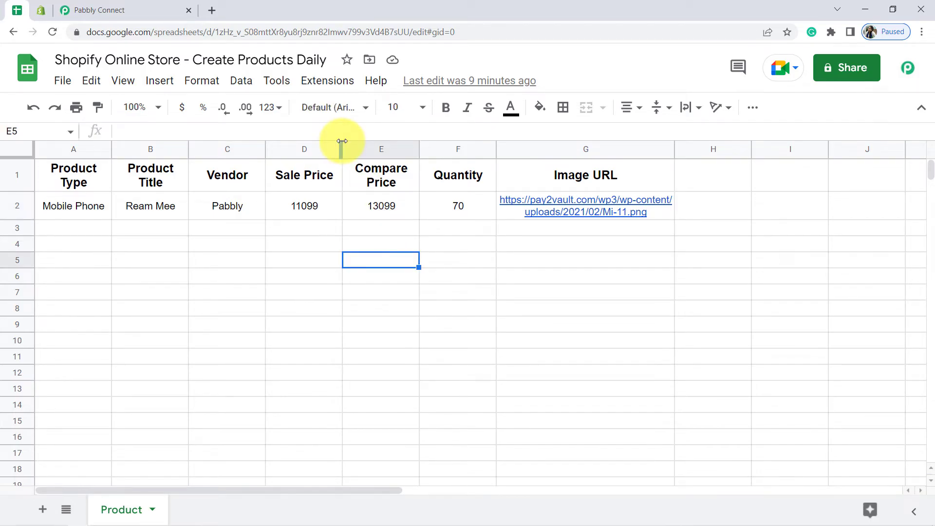
{"action": "left_click", "coordinate": [282, 259]}
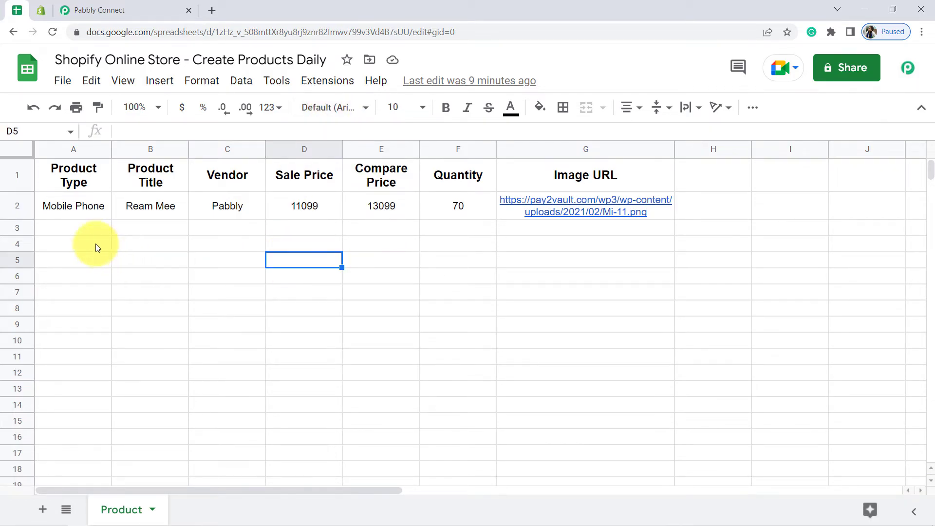
{"action": "left_click_drag", "start_coordinate": [81, 225], "coordinate": [616, 438]}
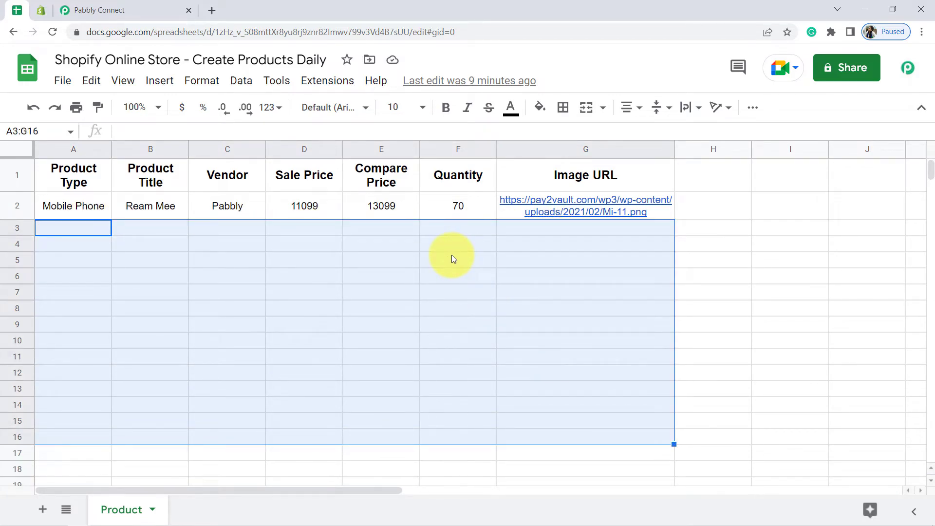
{"action": "left_click", "coordinate": [325, 92]}
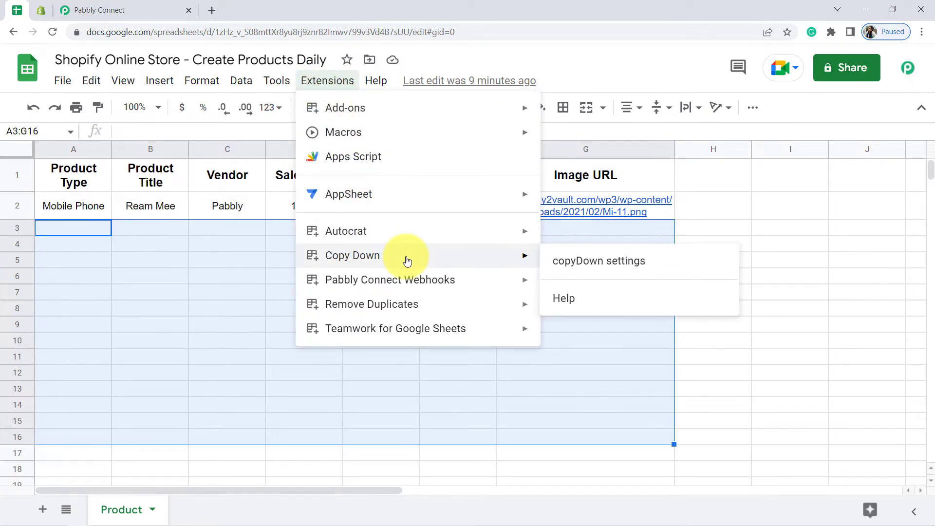
{"action": "mouse_move", "coordinate": [437, 288]}
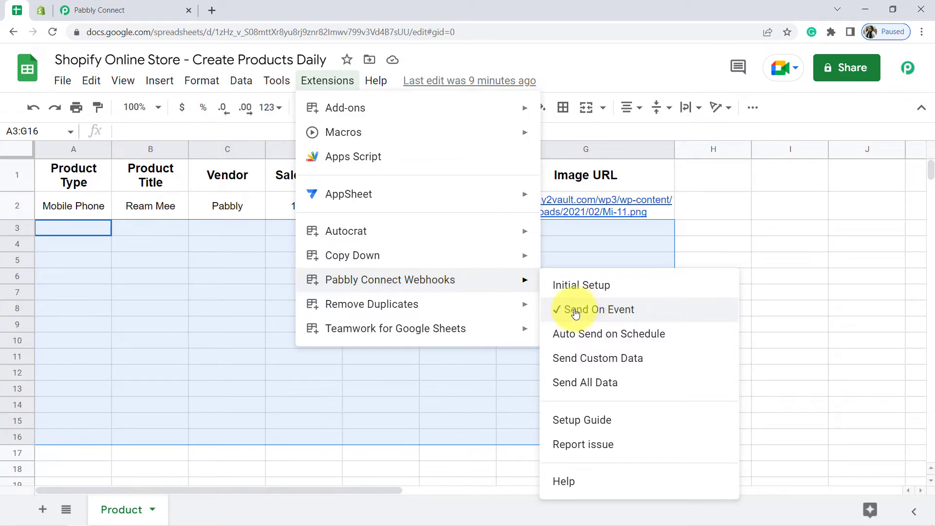
{"action": "left_click", "coordinate": [200, 265]}
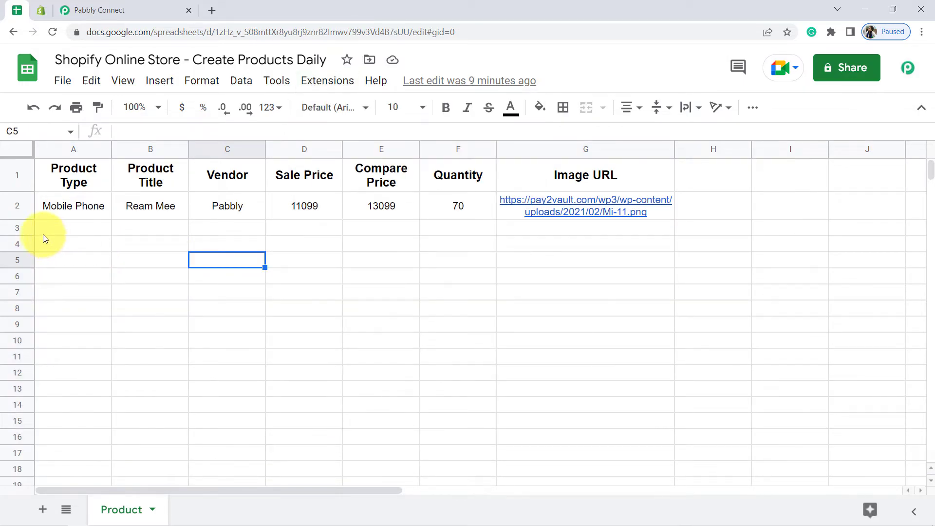
- Enter "Plastic Bottles" as the product type in cell A3
{"action": "left_click", "coordinate": [58, 230]}
{"action": "type", "text": "AB"}
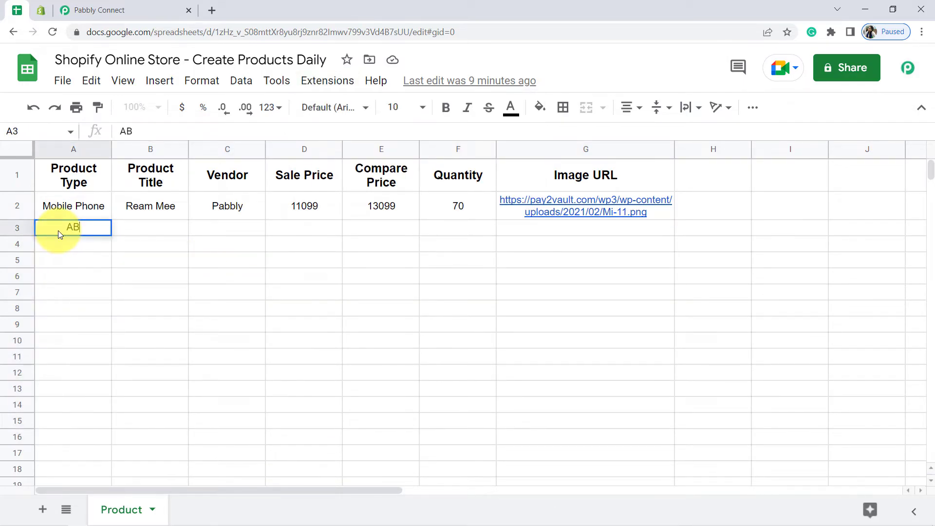
{"action": "key", "text": "BackSpace"}
{"action": "key", "text": "BackSpace"}
{"action": "type", "text": "Plas"}
{"action": "type", "text": "r"}
{"action": "key", "text": "BackSpace"}
{"action": "type", "text": "tic Bottled"}
{"action": "key", "text": "Return"}
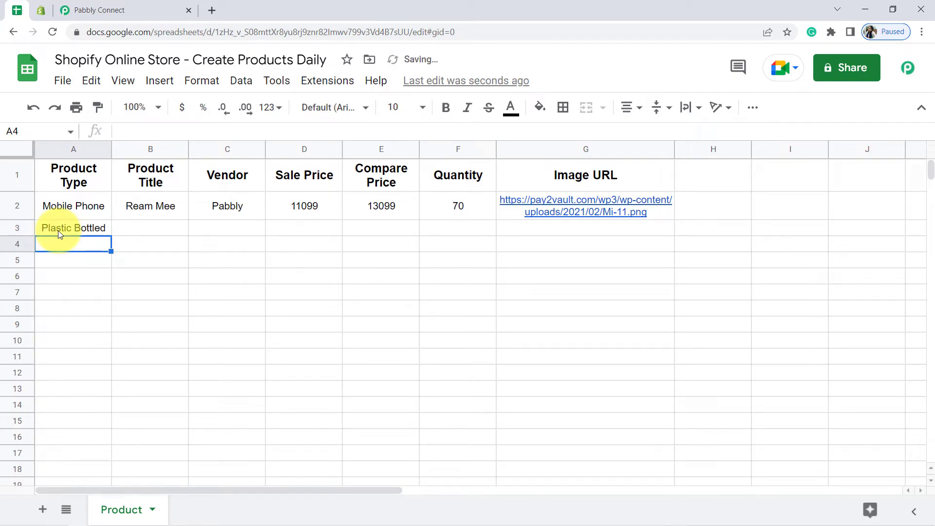
{"action": "double_click", "coordinate": [58, 230]}
{"action": "key", "text": "BackSpace"}
{"action": "type", "text": "s"}
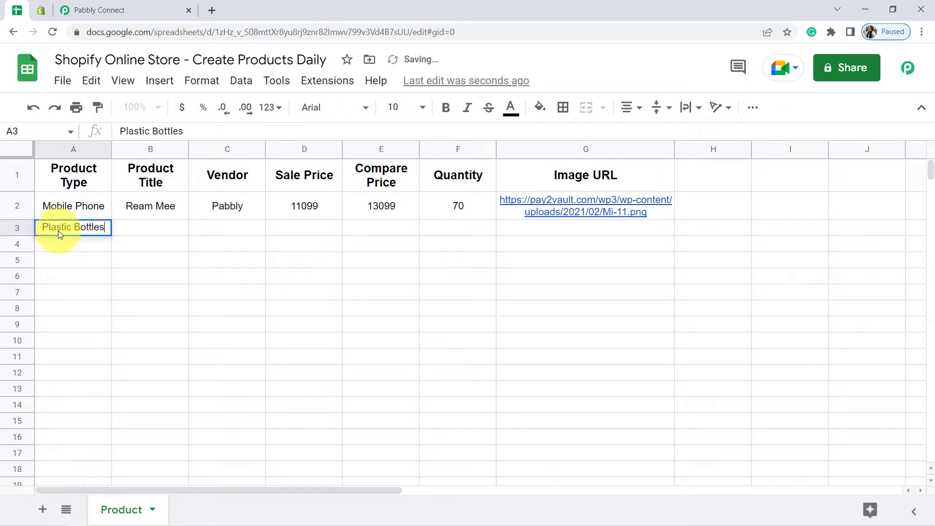
{"action": "key", "text": "Return"}
- Enter "ABC Water Bottle" as the product title in cell B3
{"action": "key", "text": "Right"}
{"action": "key", "text": "Up"}
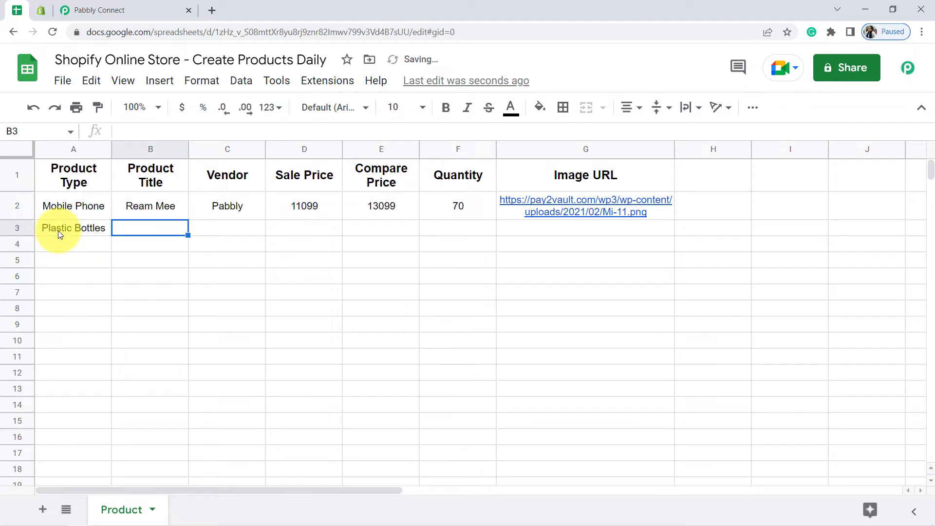
{"action": "type", "text": "AB"}
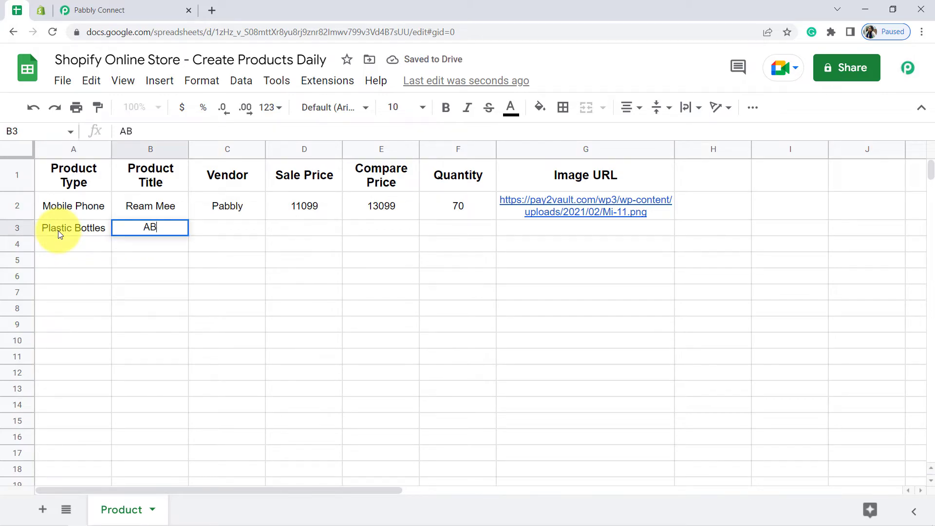
{"action": "type", "text": "C Water Bottle"}
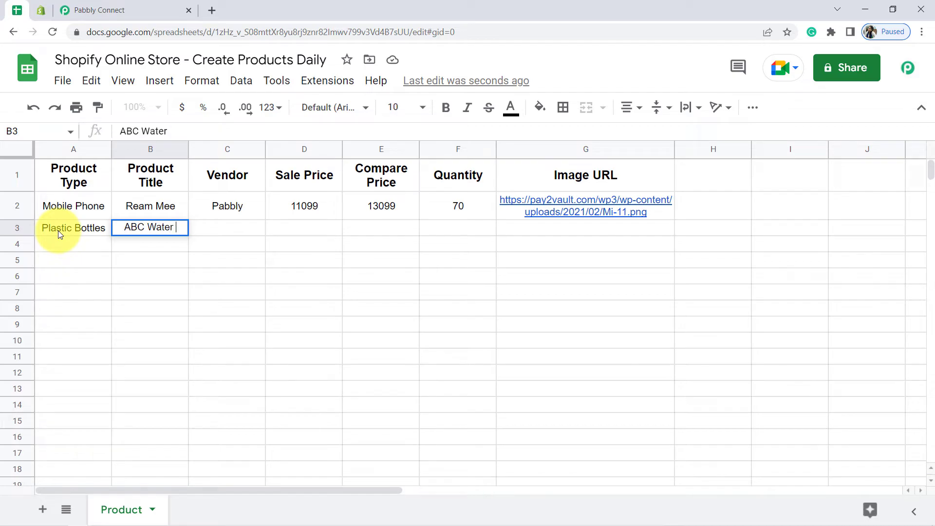
{"action": "key", "text": "Return"}
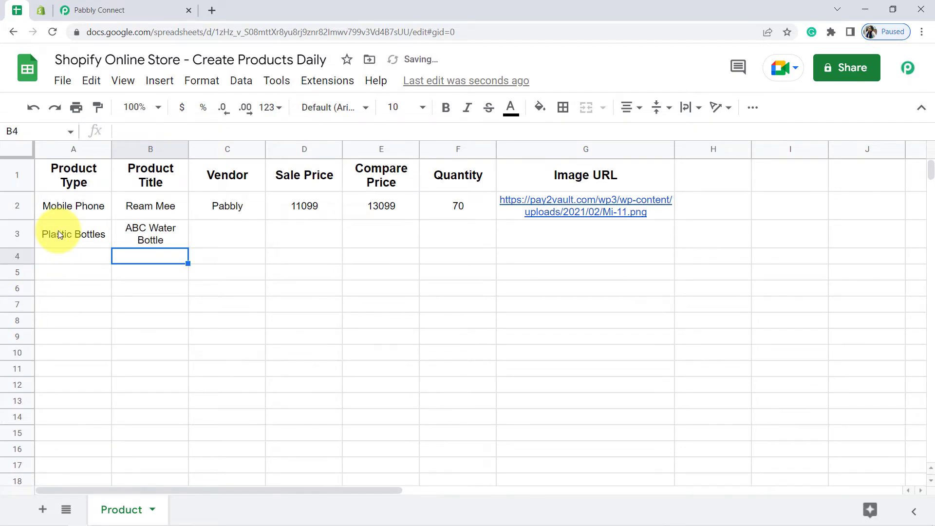
- Fill the vendor Pabbly from cell C2 down into C3
{"action": "key", "text": "Right"}
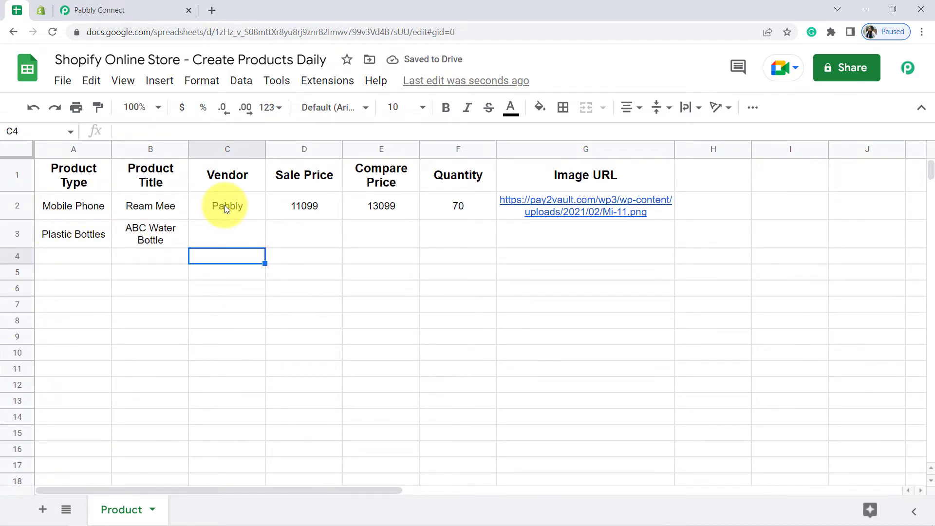
{"action": "left_click", "coordinate": [218, 209]}
{"action": "left_click_drag", "start_coordinate": [264, 219], "coordinate": [287, 235]}
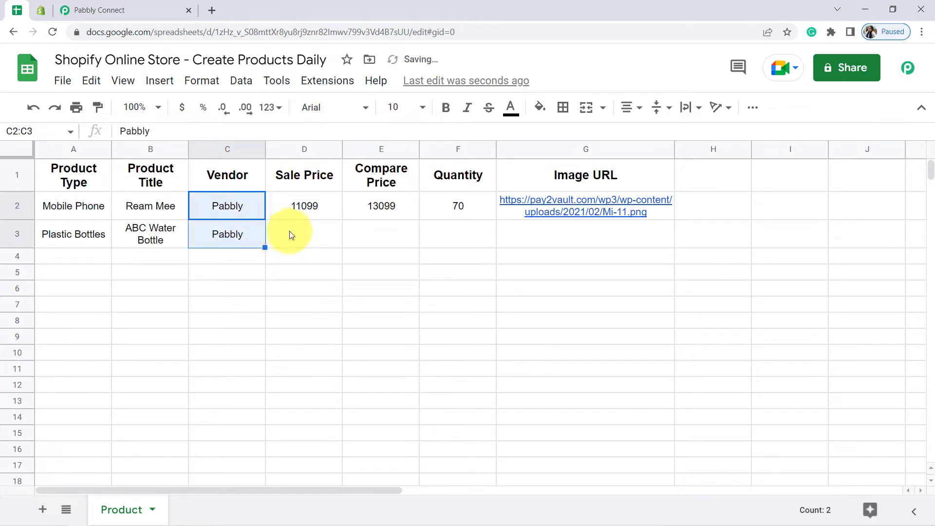
- Enter a sale price of 499 and a compare price of 599 in row 3
{"action": "left_click", "coordinate": [295, 236]}
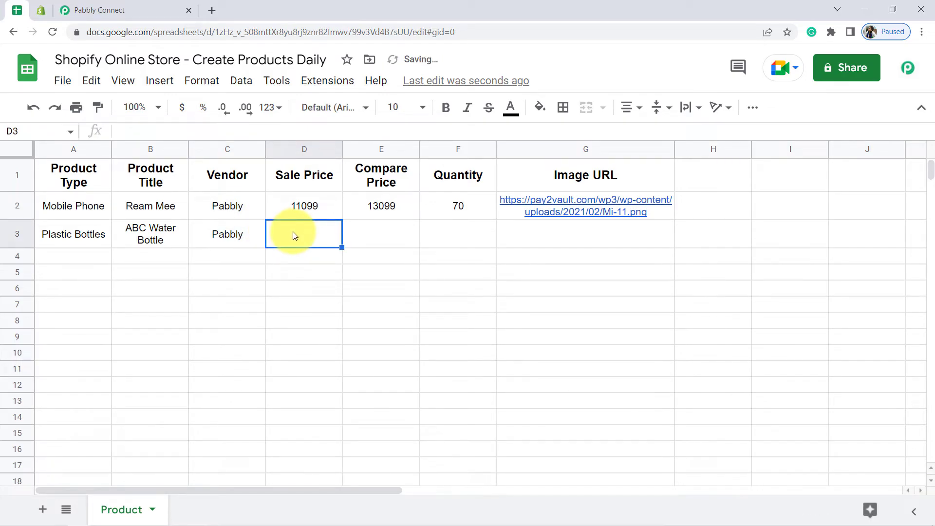
{"action": "type", "text": "499"}
{"action": "key", "text": "Return"}
{"action": "key", "text": "Right"}
{"action": "key", "text": "Up"}
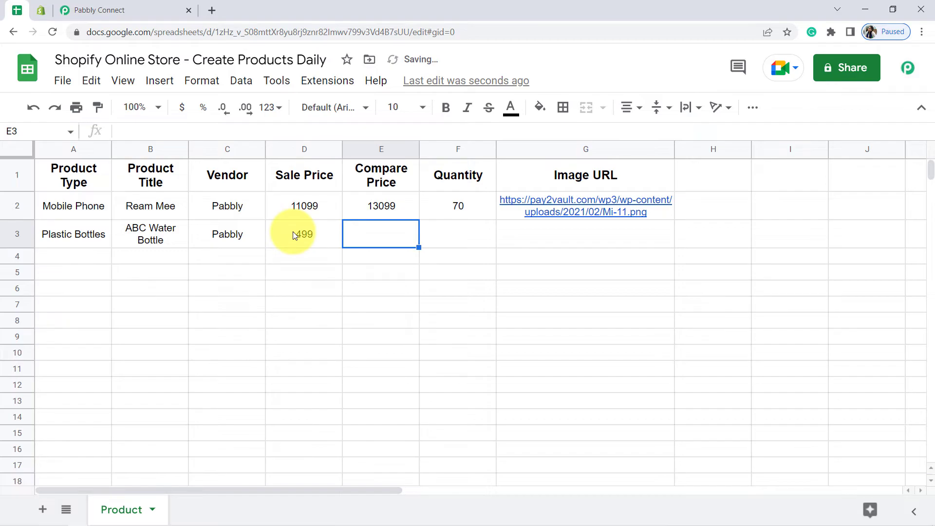
{"action": "type", "text": "599"}
{"action": "key", "text": "Return"}
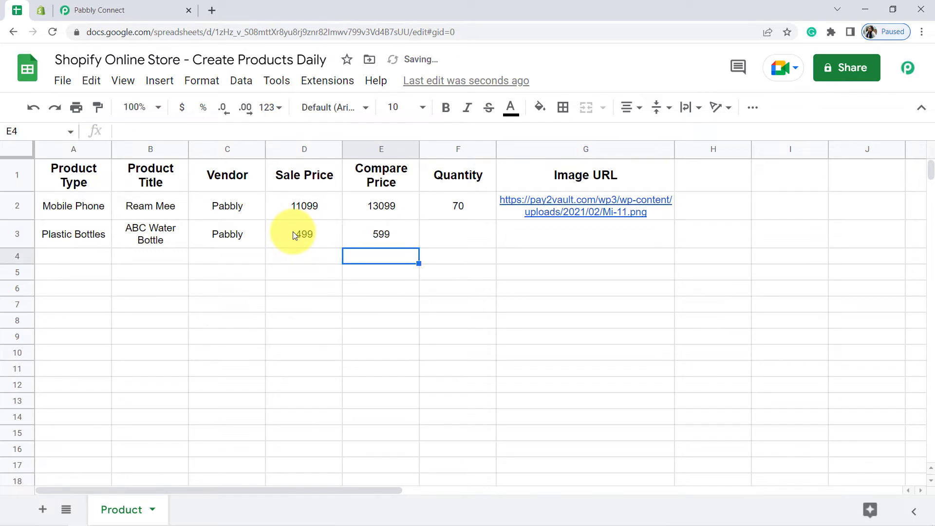
- Enter a quantity of 100 in cell F3
{"action": "key", "text": "Right"}
{"action": "key", "text": "Up"}
{"action": "type", "text": "100"}
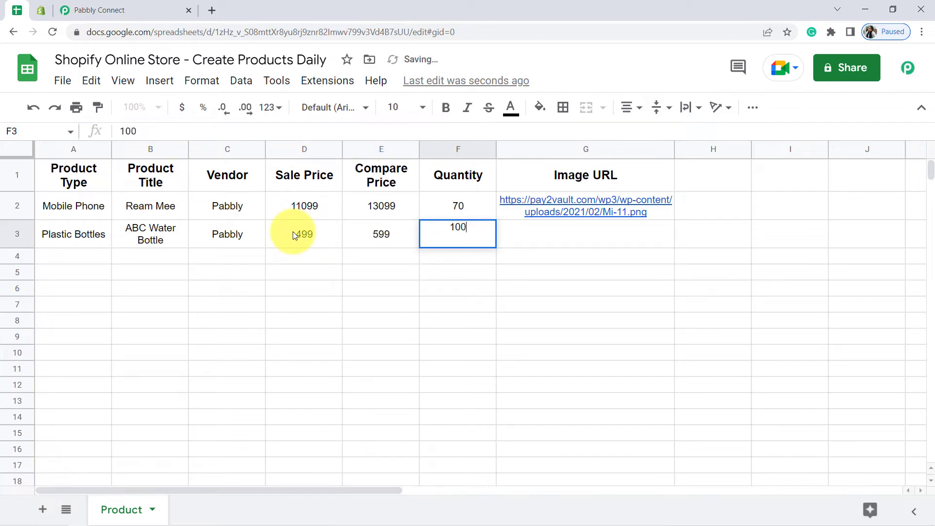
{"action": "key", "text": "Return"}
- Copy the Mi-11.png image URL from cell G2 into G3 for the new product
{"action": "key", "text": "Right"}
{"action": "key", "text": "Up"}
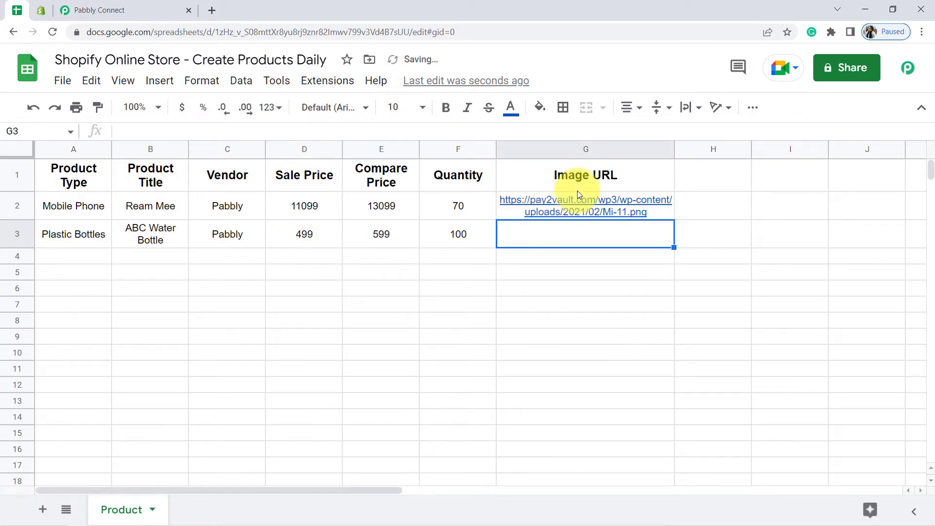
{"action": "left_click", "coordinate": [660, 210]}
{"action": "key", "text": "ctrl+c"}
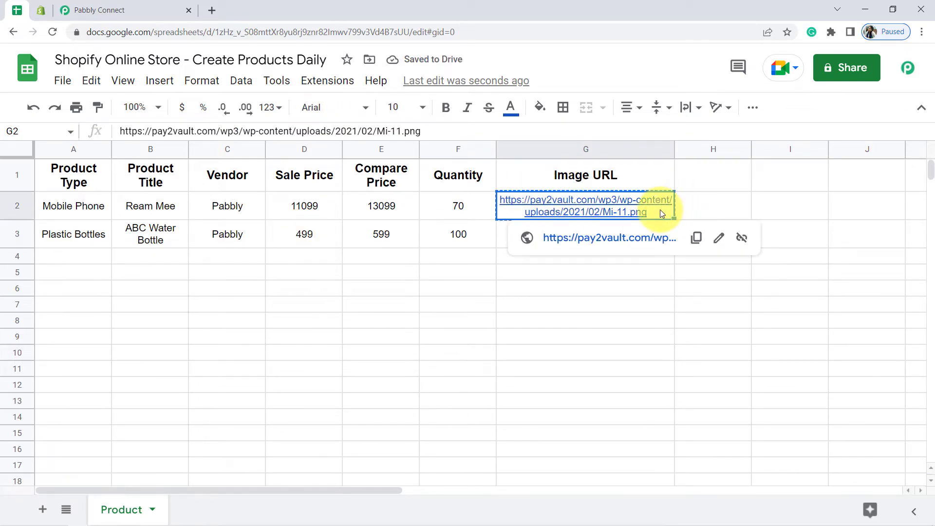
{"action": "left_click", "coordinate": [540, 325]}
{"action": "left_click", "coordinate": [520, 240]}
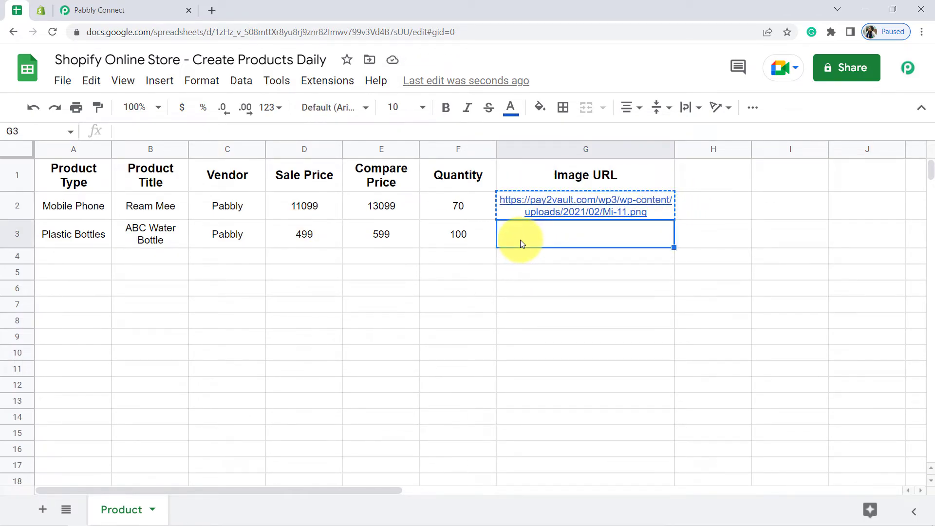
{"action": "key", "text": "ctrl+v"}
{"action": "left_click", "coordinate": [457, 277]}
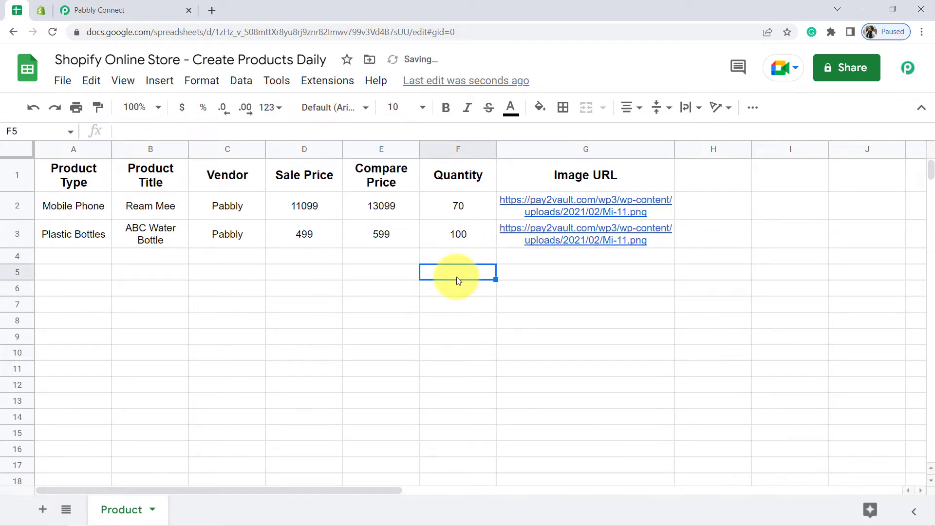
- Switch to the Shopify admin, open the product list and reload it to look for the new water bottle product
{"action": "left_click", "coordinate": [40, 12]}
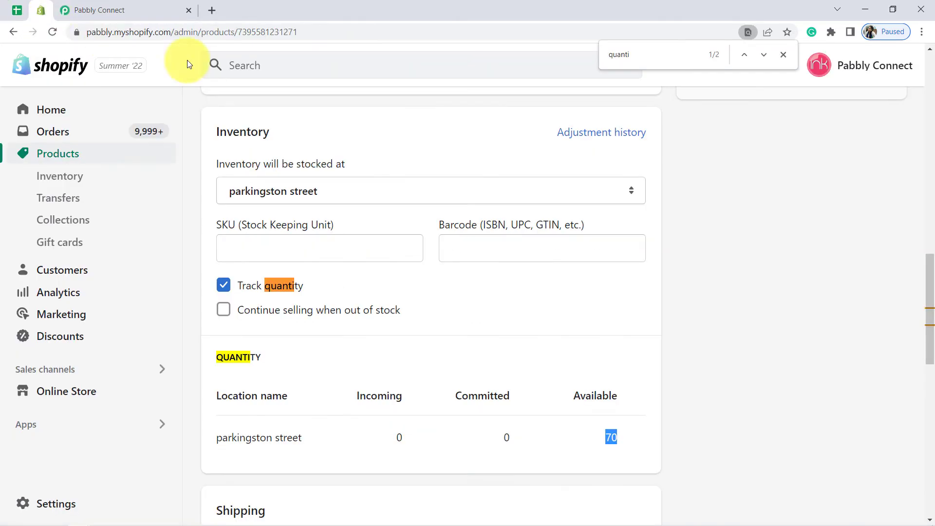
{"action": "left_click", "coordinate": [51, 154]}
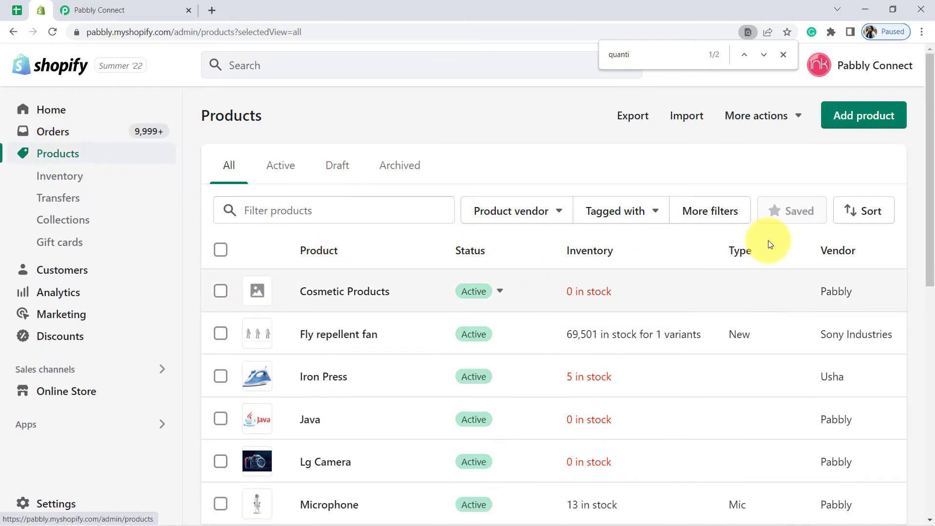
{"action": "left_click_drag", "start_coordinate": [931, 166], "coordinate": [924, 237]}
{"action": "left_click", "coordinate": [183, 31]}
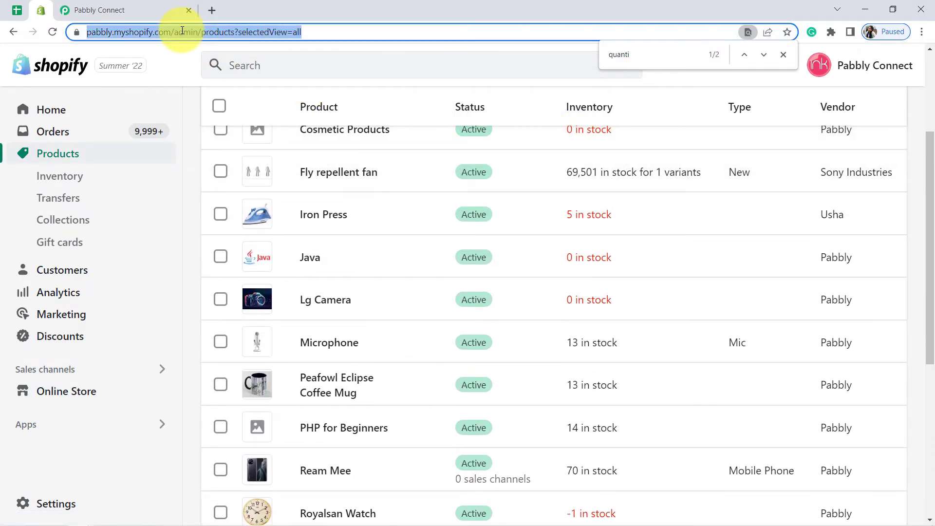
{"action": "key", "text": "Return"}
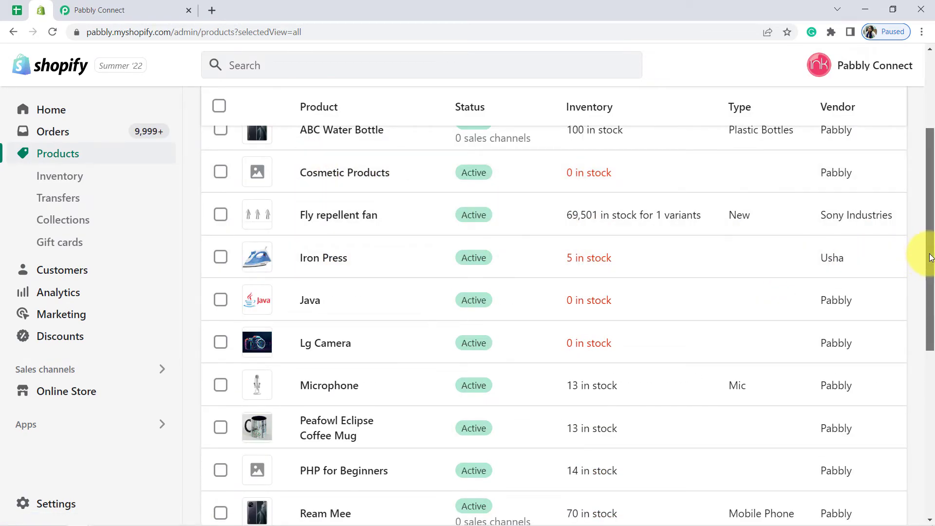
{"action": "left_click_drag", "start_coordinate": [929, 257], "coordinate": [929, 209]}
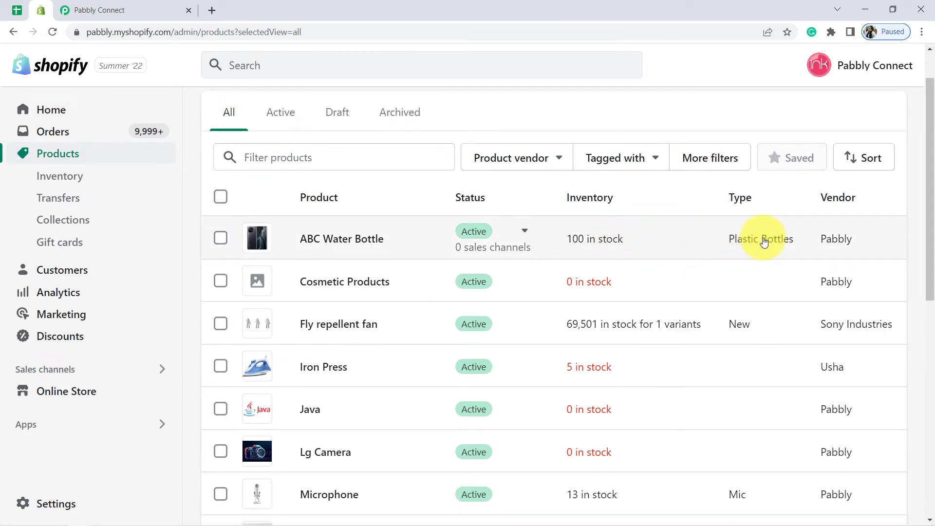
- Open the ABC Water Bottle product and check its image, type, vendor, price and compare price
{"action": "left_click", "coordinate": [357, 239]}
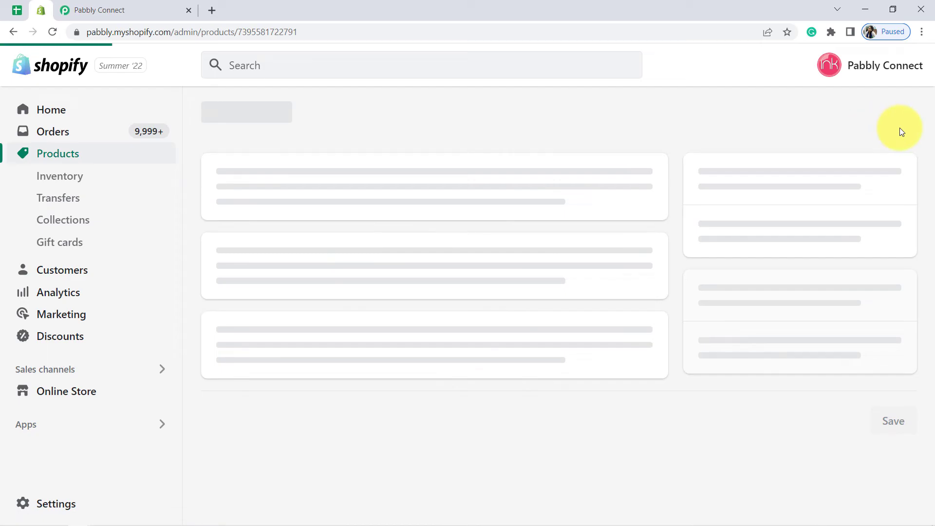
{"action": "left_click_drag", "start_coordinate": [927, 148], "coordinate": [933, 191]}
{"action": "scroll", "coordinate": [933, 192], "scroll_direction": "down", "scroll_amount": 2}
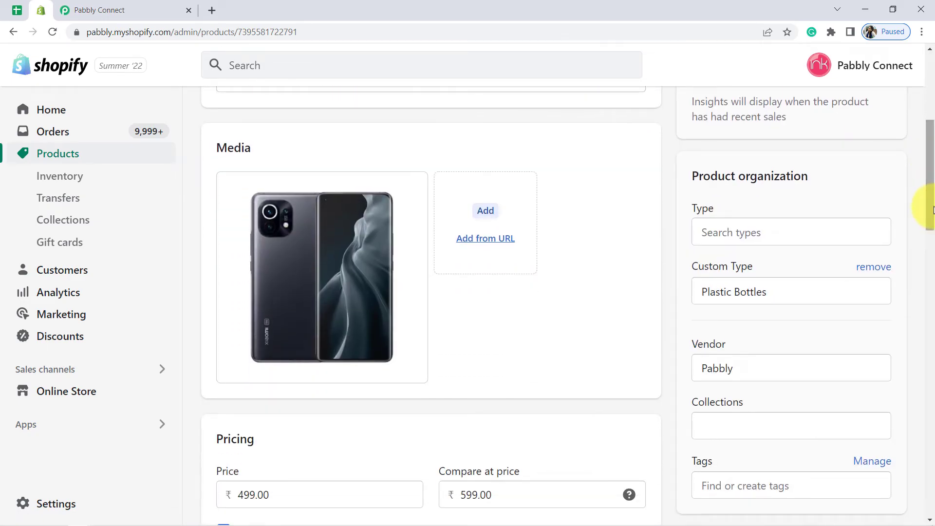
{"action": "scroll", "coordinate": [933, 197], "scroll_direction": "down", "scroll_amount": 7}
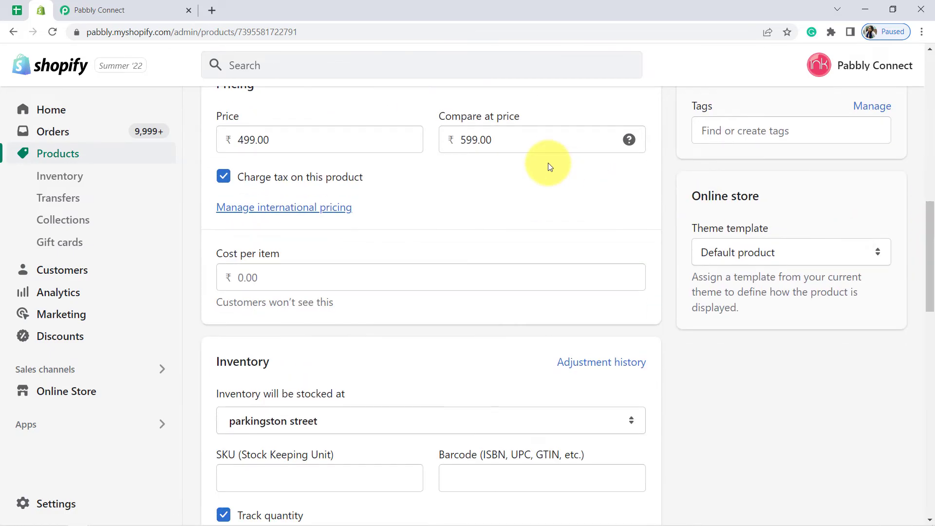
- Return to the Google Sheets product sheet and select the empty range A4:G16 below the entered products
{"action": "left_click", "coordinate": [16, 9]}
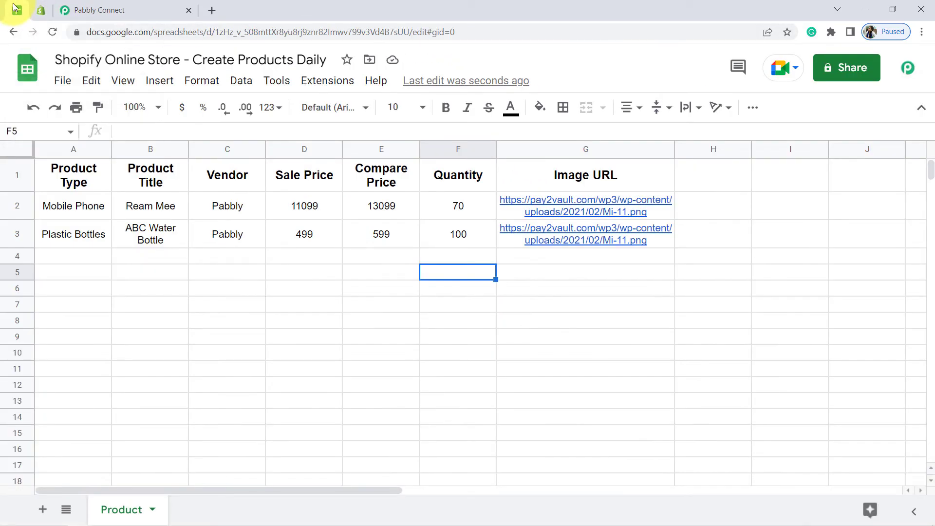
{"action": "left_click", "coordinate": [74, 253]}
{"action": "left_click_drag", "start_coordinate": [179, 271], "coordinate": [618, 459]}
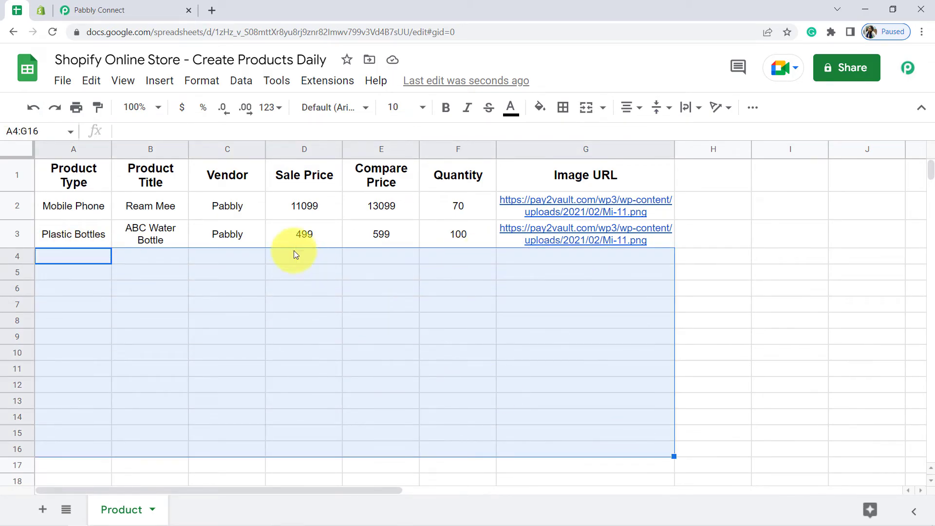
- Switch to the Pabbly Connect workflow and collapse the Shopify action and Google Sheets trigger to review the whole automation
{"action": "left_click", "coordinate": [42, 10]}
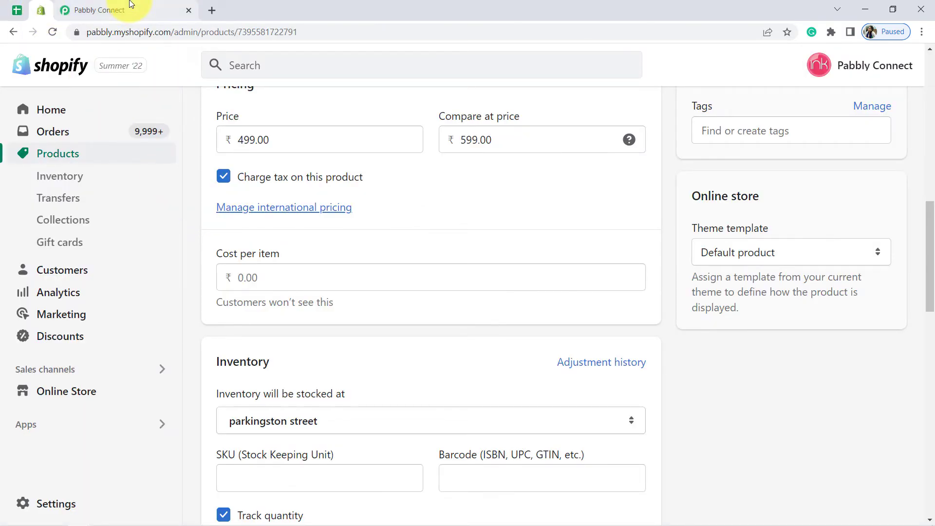
{"action": "left_click", "coordinate": [107, 10]}
{"action": "left_click_drag", "start_coordinate": [933, 453], "coordinate": [931, 241]}
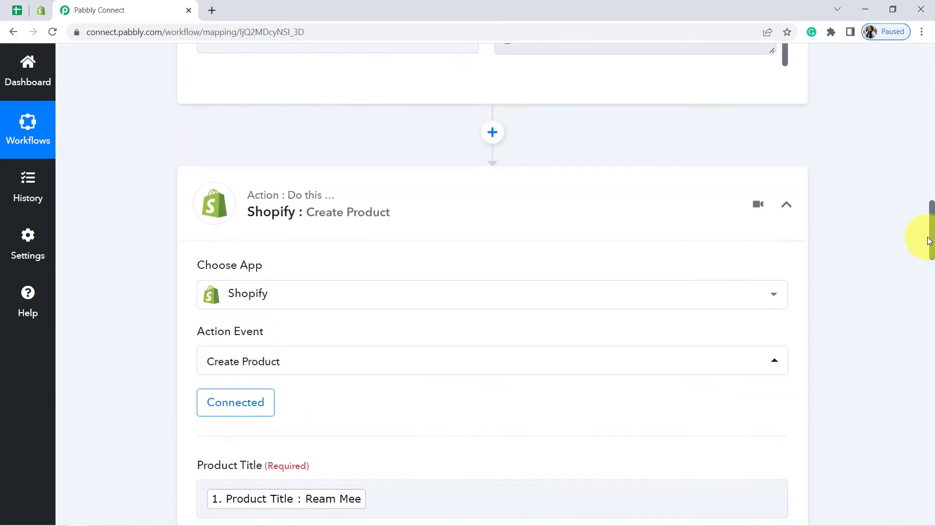
{"action": "left_click", "coordinate": [438, 189]}
{"action": "left_click_drag", "start_coordinate": [928, 411], "coordinate": [900, 154]}
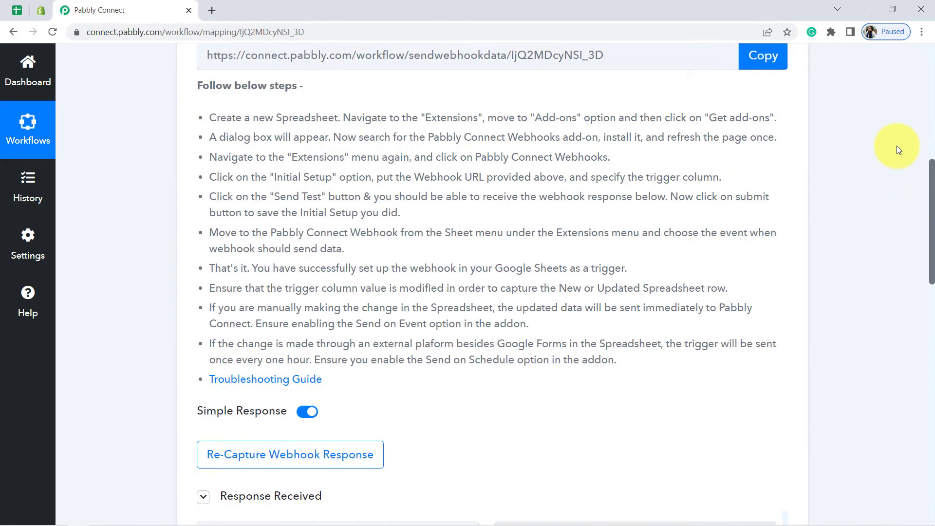
{"action": "scroll", "coordinate": [731, 152], "scroll_direction": "up", "scroll_amount": 5}
{"action": "left_click", "coordinate": [408, 63]}
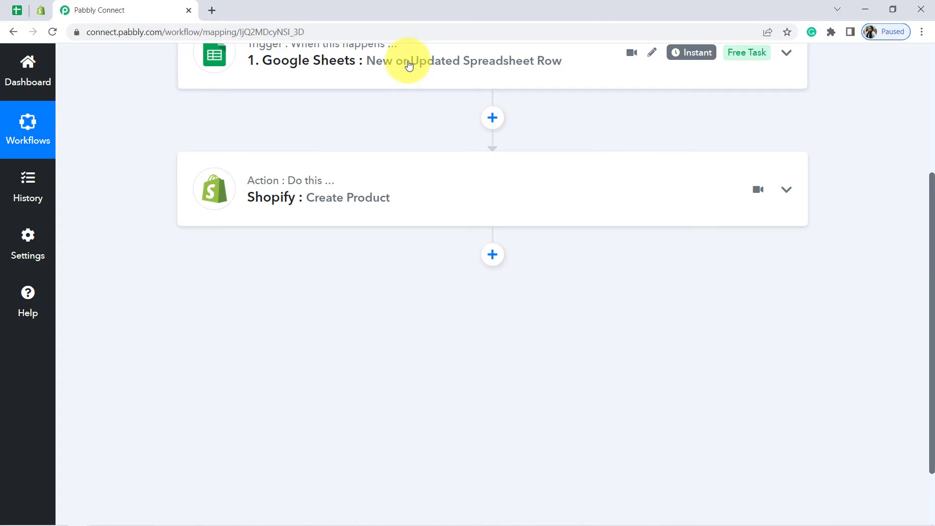
{"action": "scroll", "coordinate": [625, 268], "scroll_direction": "up", "scroll_amount": 2}
{"action": "scroll", "coordinate": [624, 266], "scroll_direction": "up", "scroll_amount": 3}
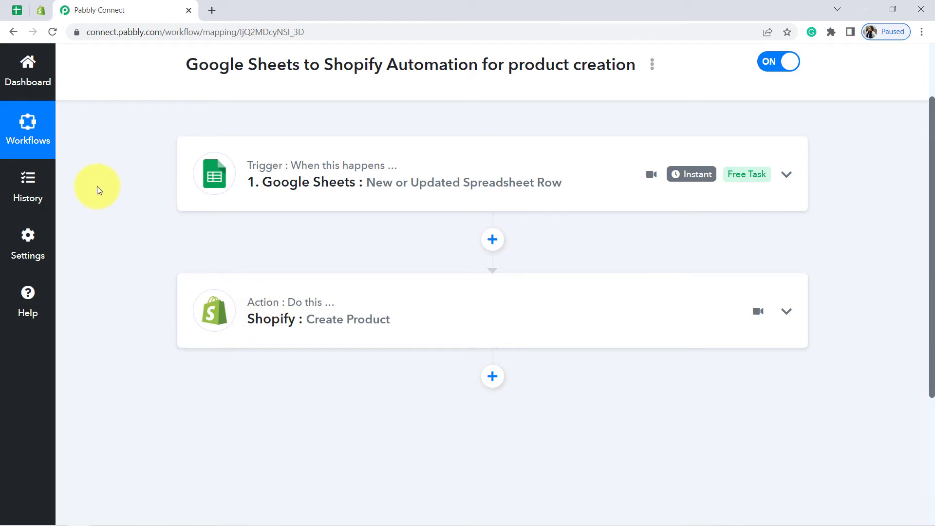
{"action": "scroll", "coordinate": [115, 94], "scroll_direction": "up", "scroll_amount": 1}
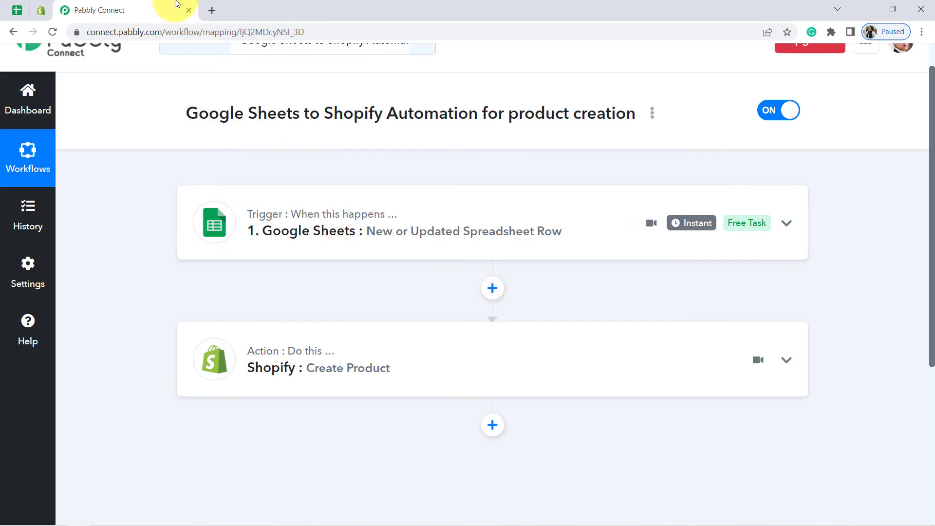
- Close the Pabbly Connect workflow page and revisit the Google Sheets product sheet and the Shopify product page
{"action": "left_click", "coordinate": [189, 9]}
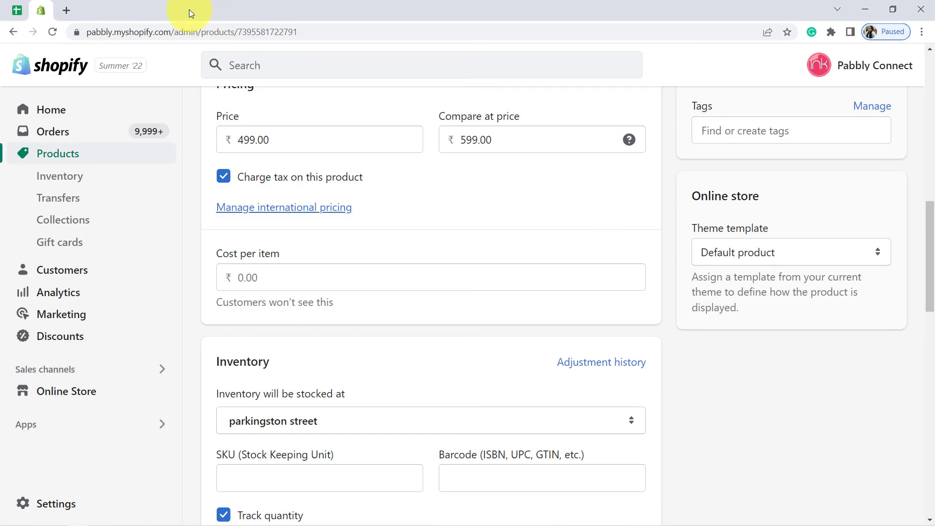
{"action": "left_click", "coordinate": [15, 8]}
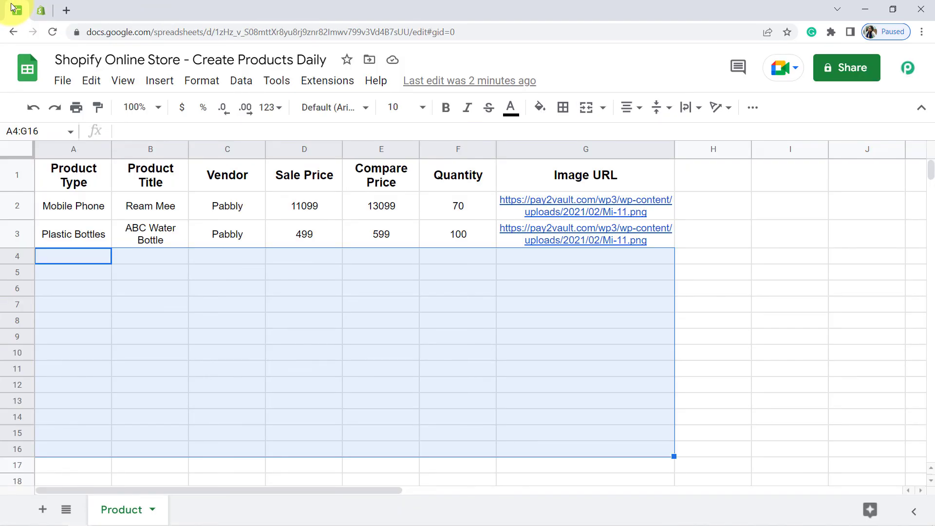
{"action": "left_click", "coordinate": [38, 10]}
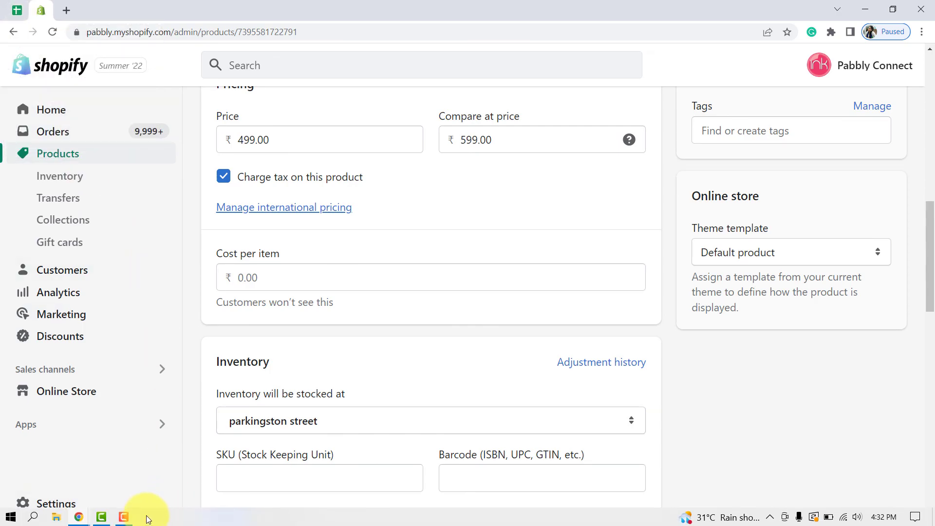
- Switch to the presentation and display the closing slide with the Pabbly Connect links
{"action": "left_click", "coordinate": [124, 516]}
{"action": "left_click", "coordinate": [915, 490]}
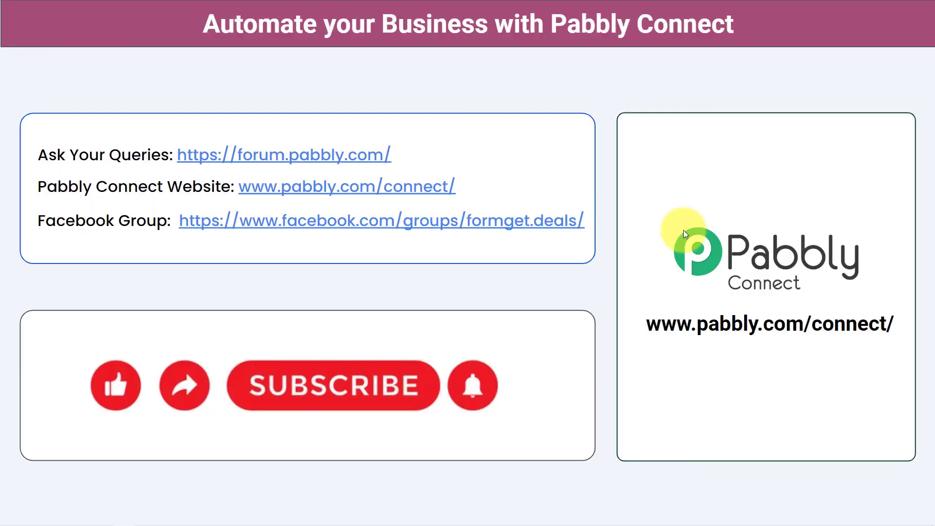